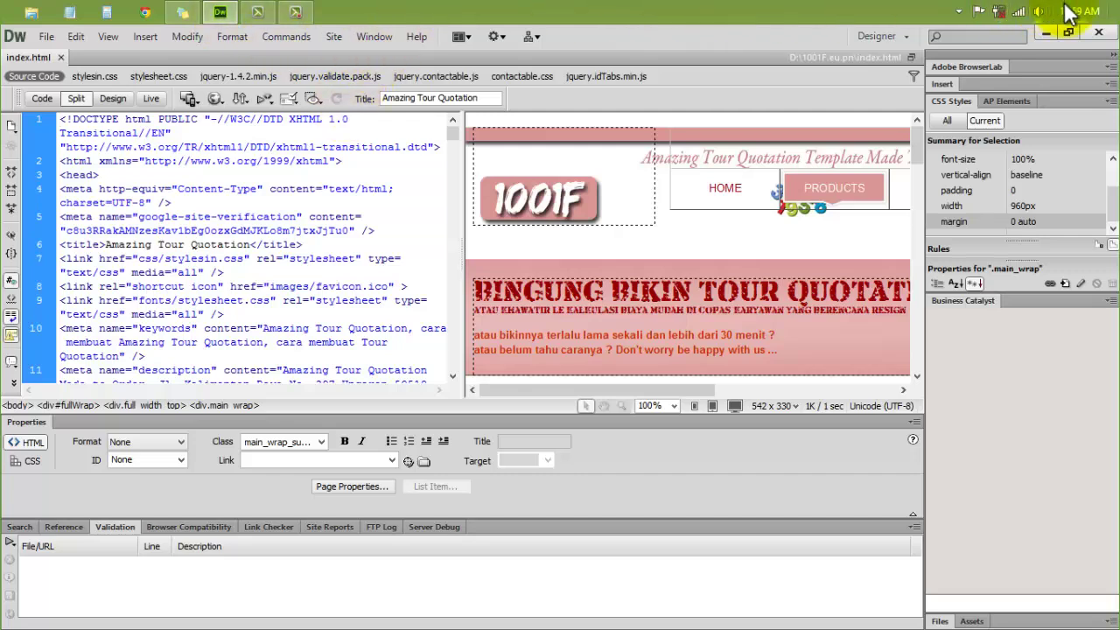
Switch to the Amazing Tour Quotation workbook in Excel and review the overland, domestic and international tour totals
{"action": "left_click", "coordinate": [1044, 33]}
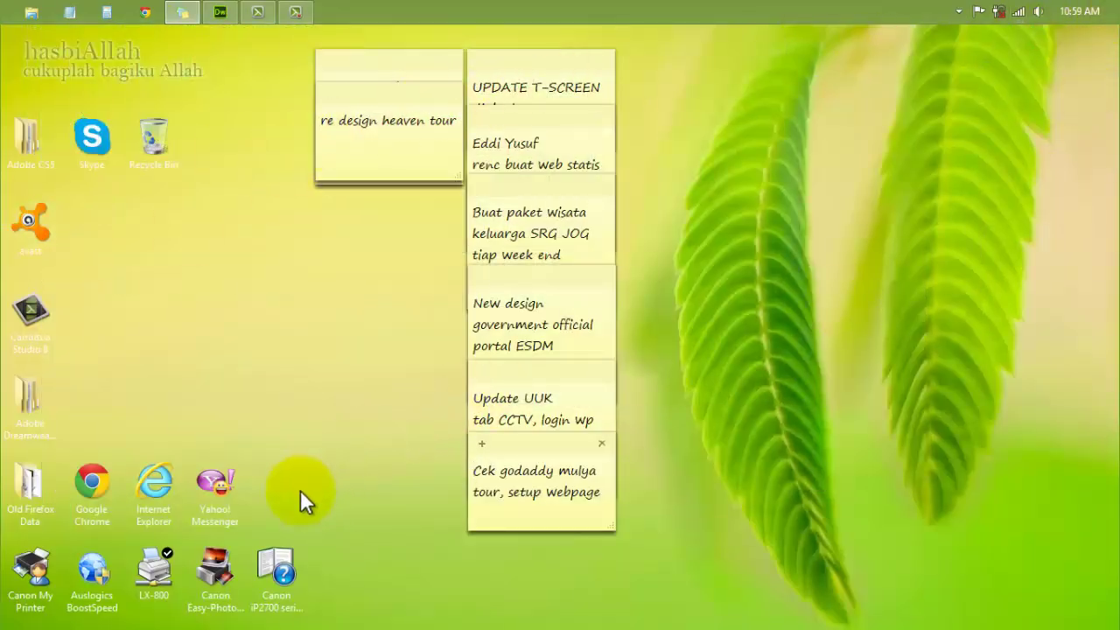
{"action": "double_click", "coordinate": [151, 592]}
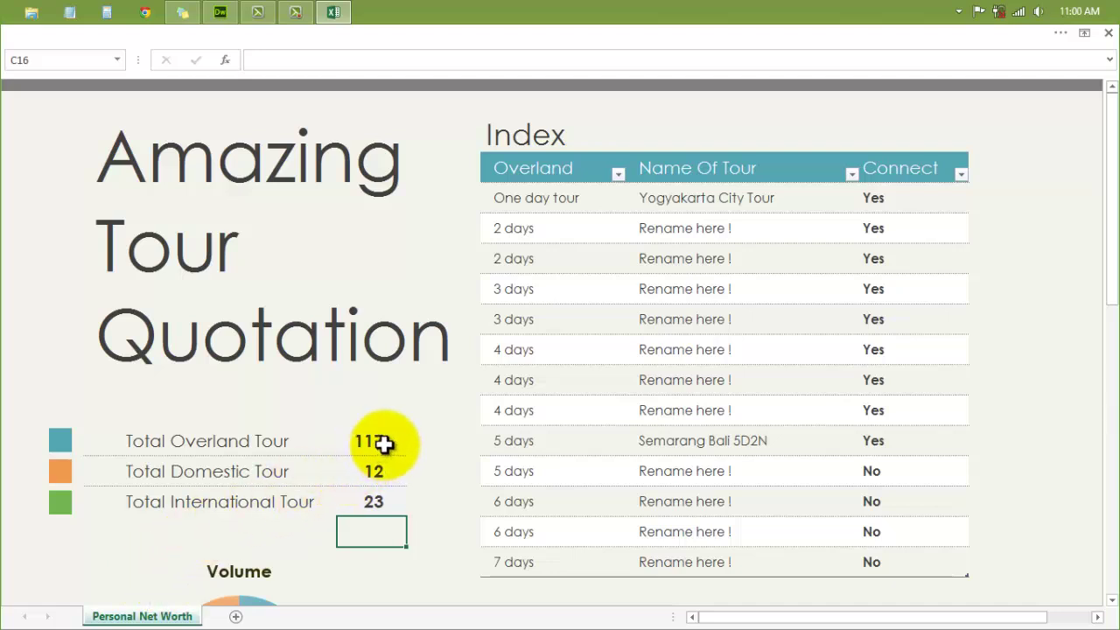
{"action": "left_click", "coordinate": [378, 443]}
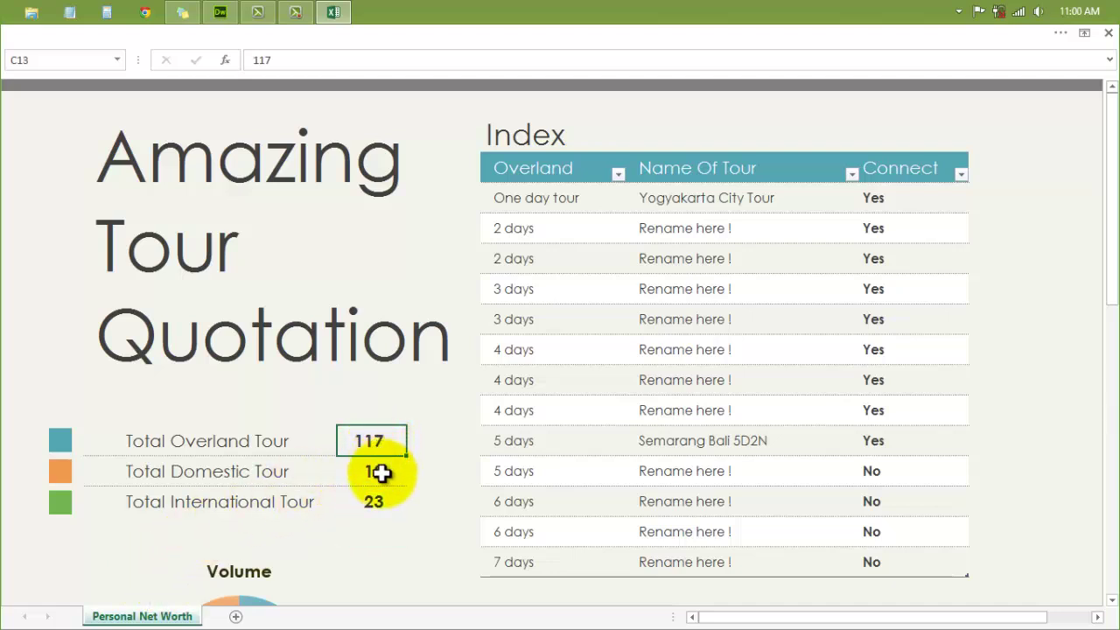
{"action": "left_click", "coordinate": [378, 471]}
{"action": "left_click", "coordinate": [375, 508]}
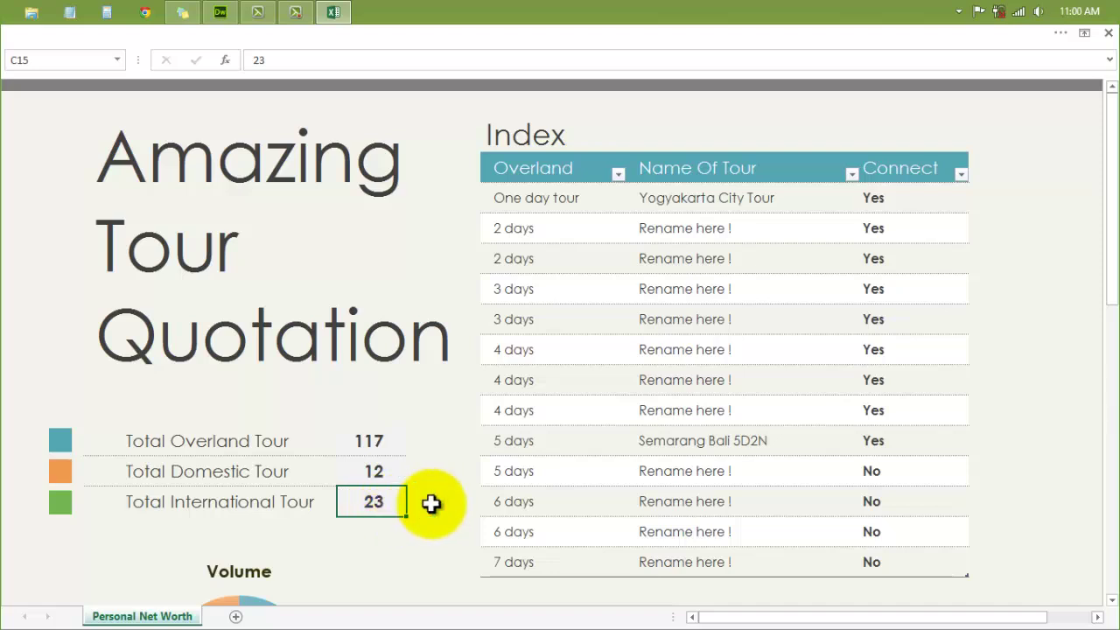
Open the Semarang Bali 5D2N quotation from the index, view its medium class sheet and return to the STD sheet
{"action": "left_click", "coordinate": [719, 452]}
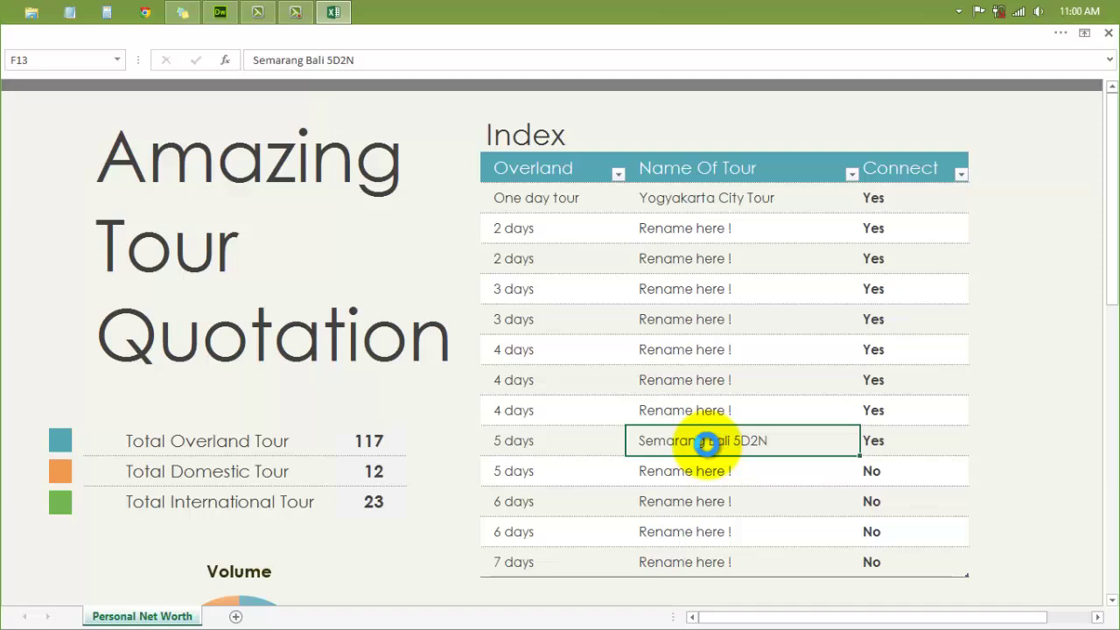
{"action": "left_click", "coordinate": [706, 444]}
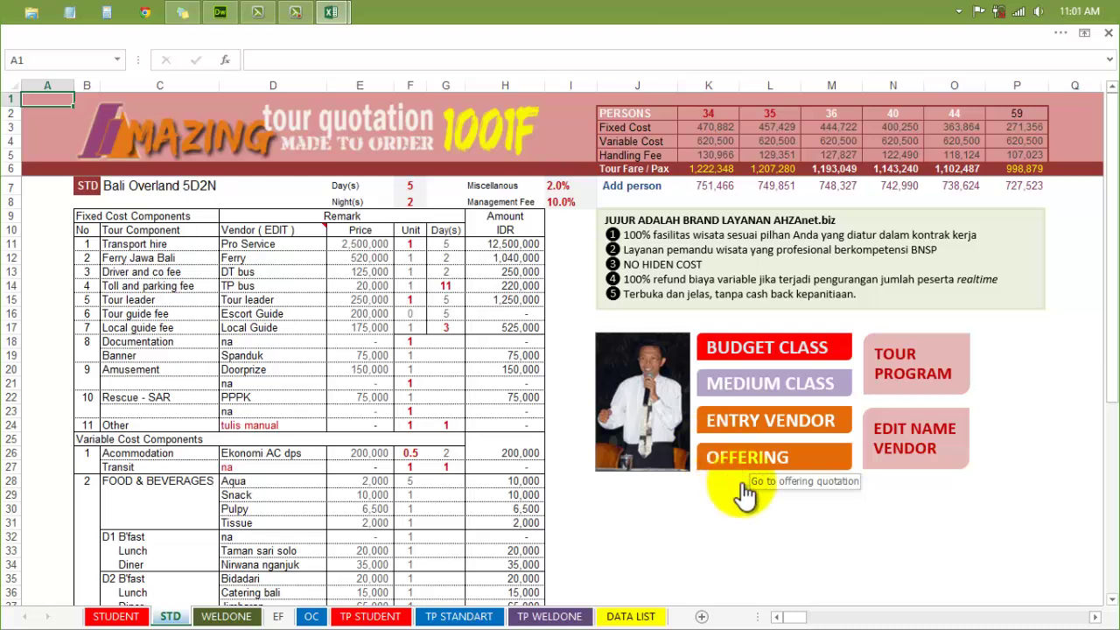
{"action": "left_click", "coordinate": [766, 361]}
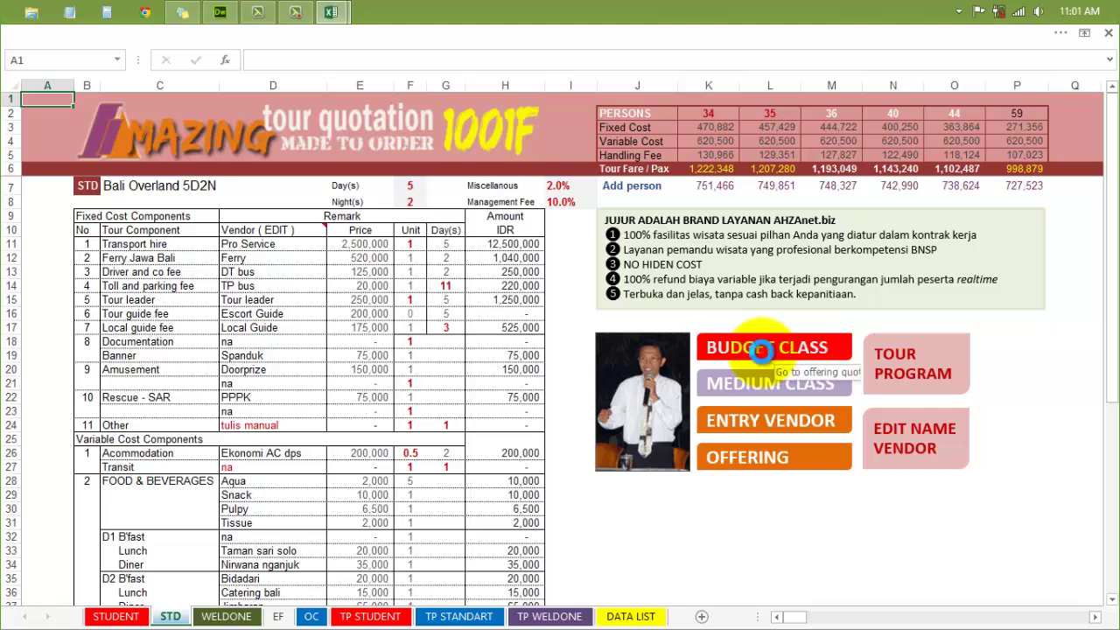
{"action": "left_click", "coordinate": [757, 395]}
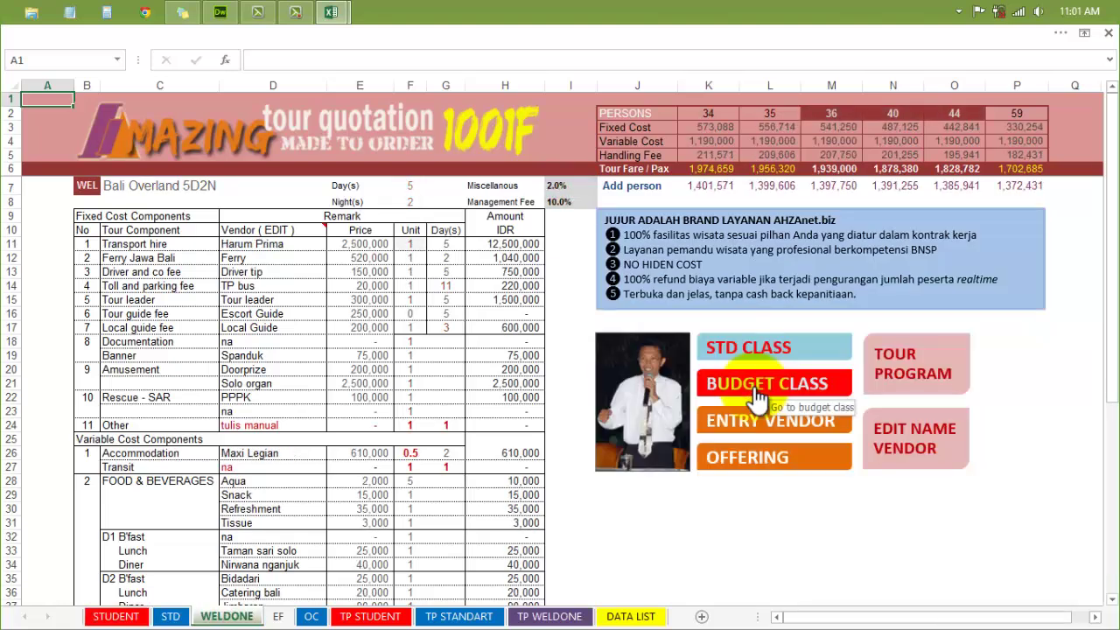
{"action": "left_click", "coordinate": [746, 347]}
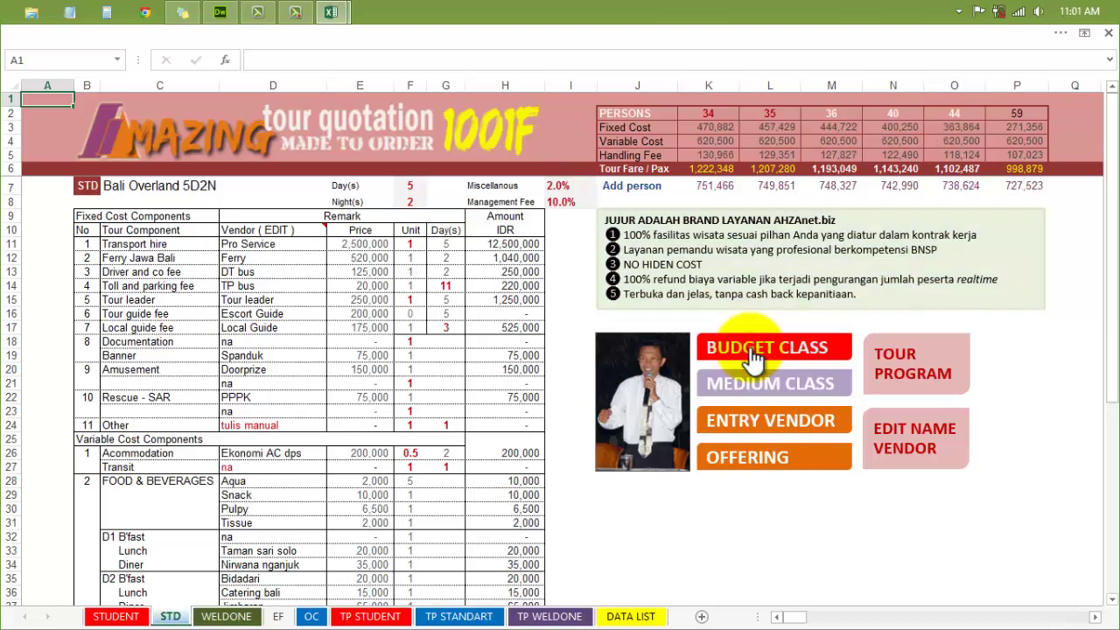
Examine the input notes on the Transport hire unit and on the maximum, ideal, comfortable and custom passenger counts
{"action": "left_click", "coordinate": [411, 242]}
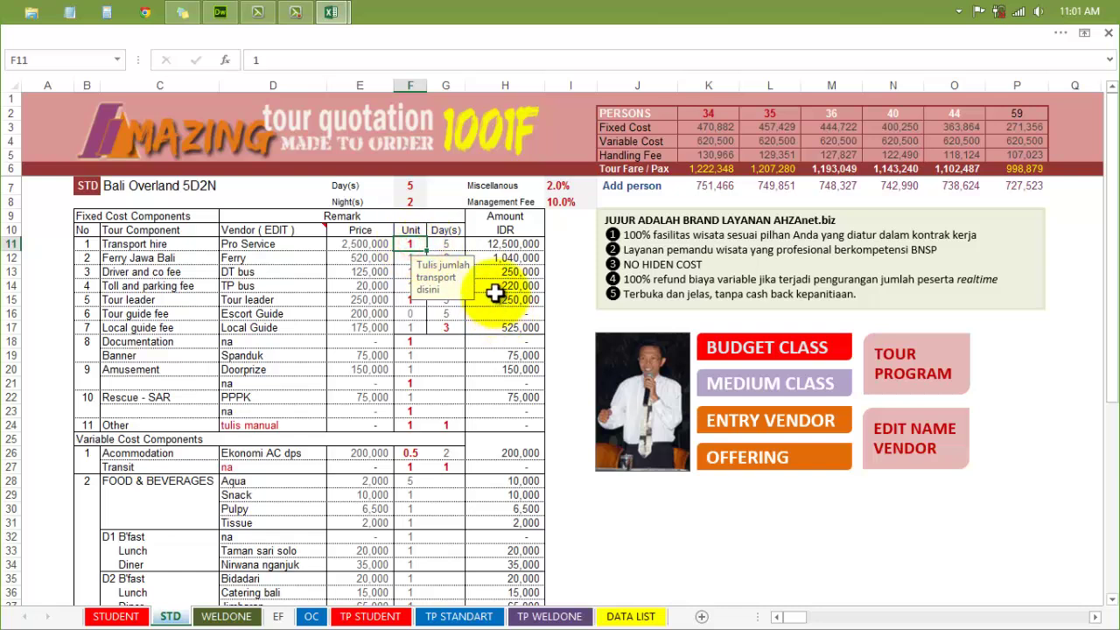
{"action": "left_click", "coordinate": [1024, 114]}
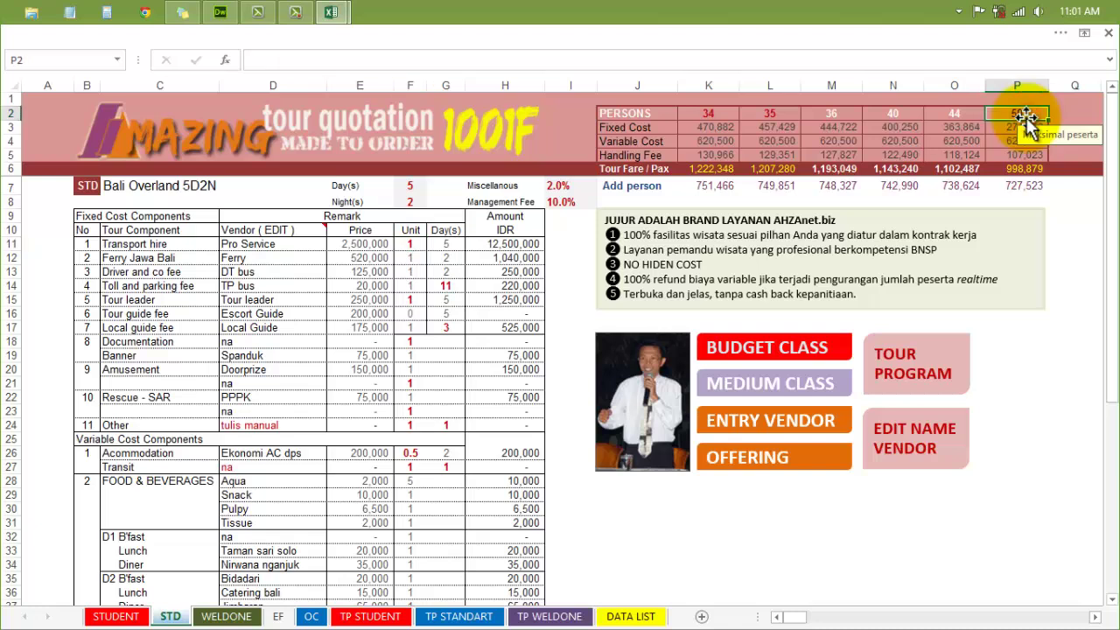
{"action": "left_click", "coordinate": [963, 113]}
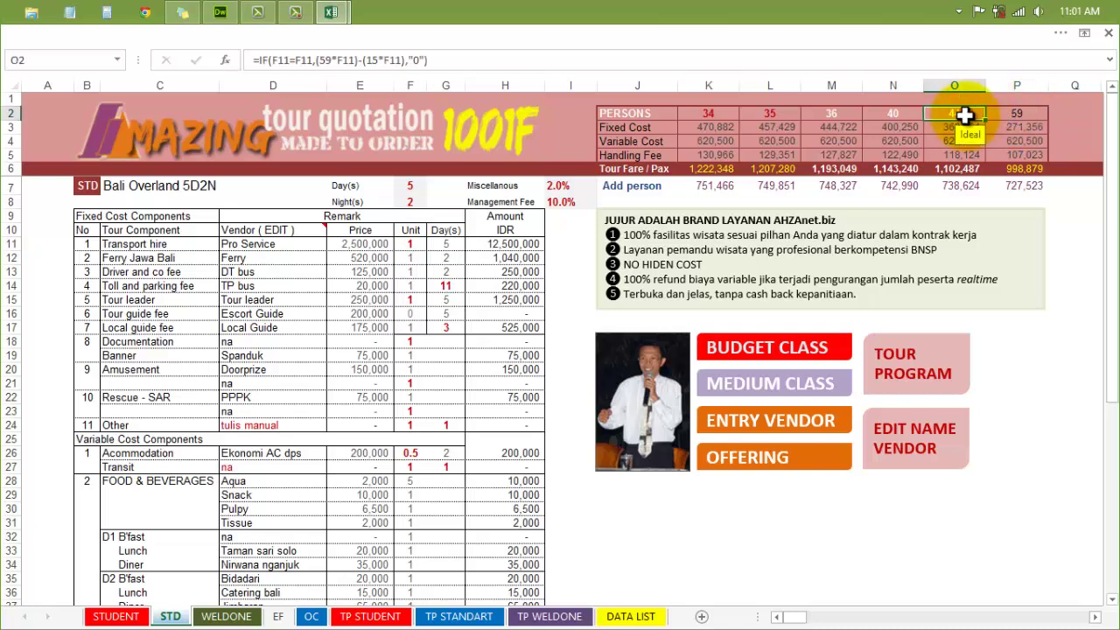
{"action": "left_click", "coordinate": [906, 112]}
{"action": "left_click", "coordinate": [845, 114]}
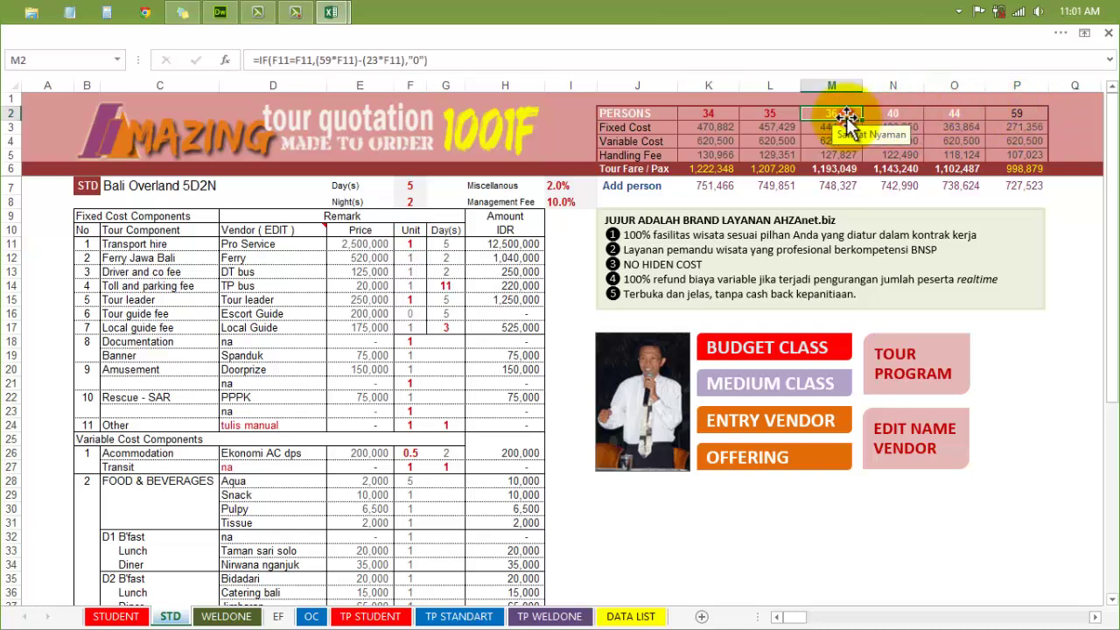
{"action": "left_click", "coordinate": [769, 117]}
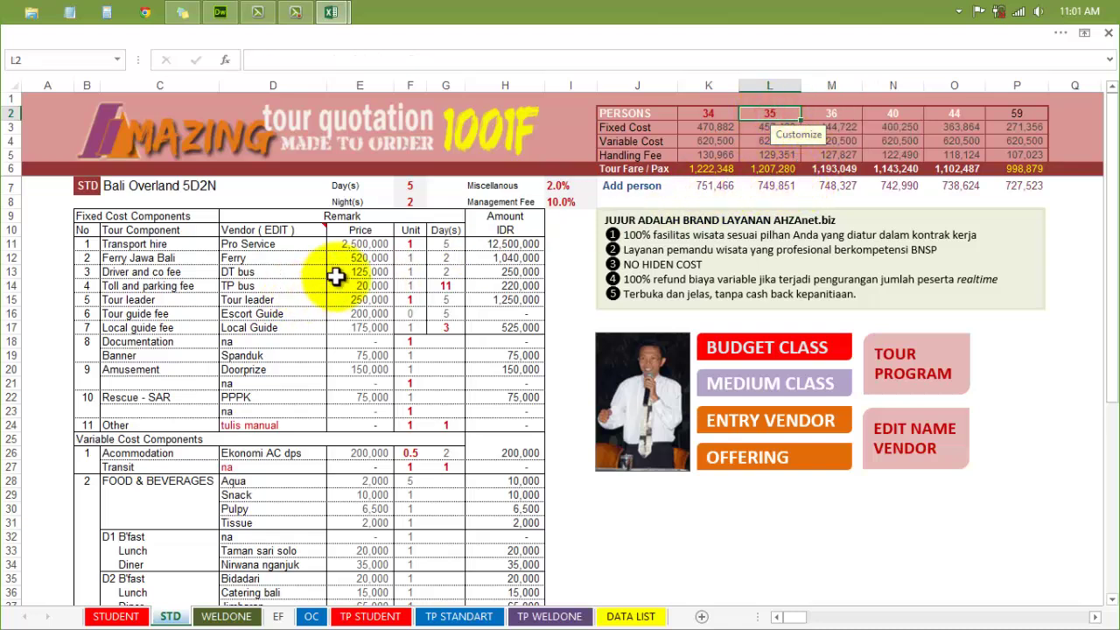
Set the Transport hire unit on the STD sheet to 2 and check the maximum passenger count
{"action": "left_click", "coordinate": [411, 246]}
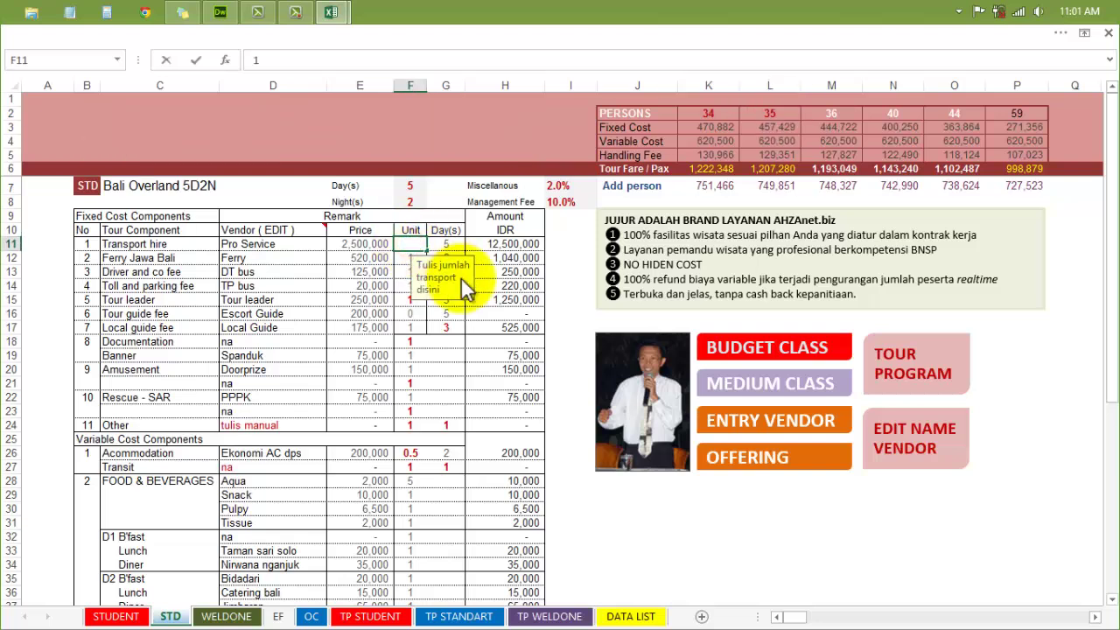
{"action": "type", "text": "2"}
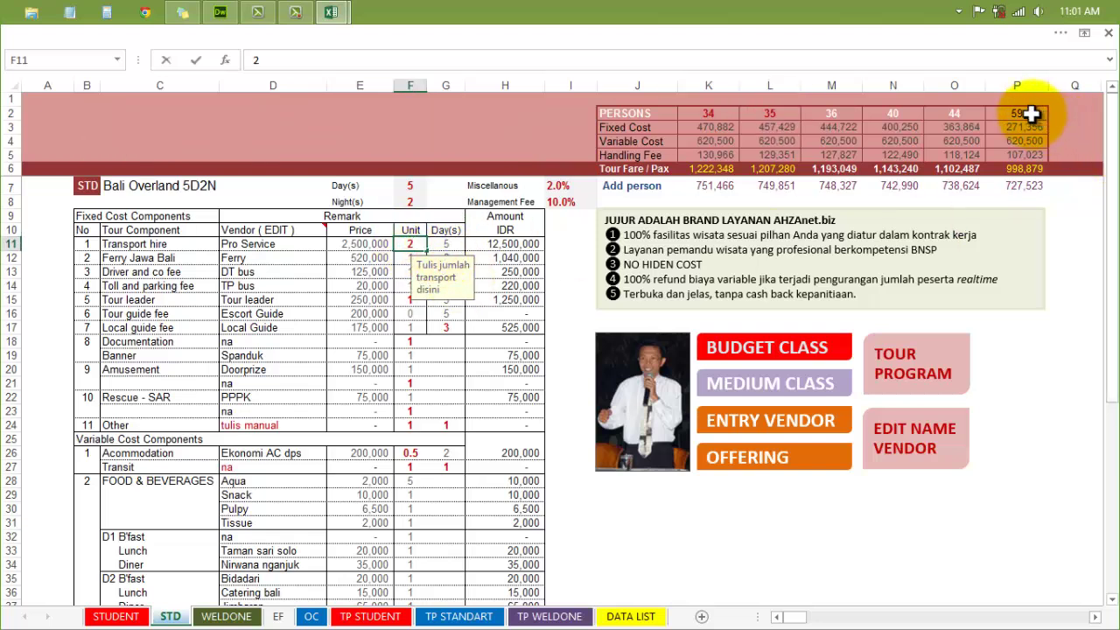
{"action": "left_click", "coordinate": [1031, 114]}
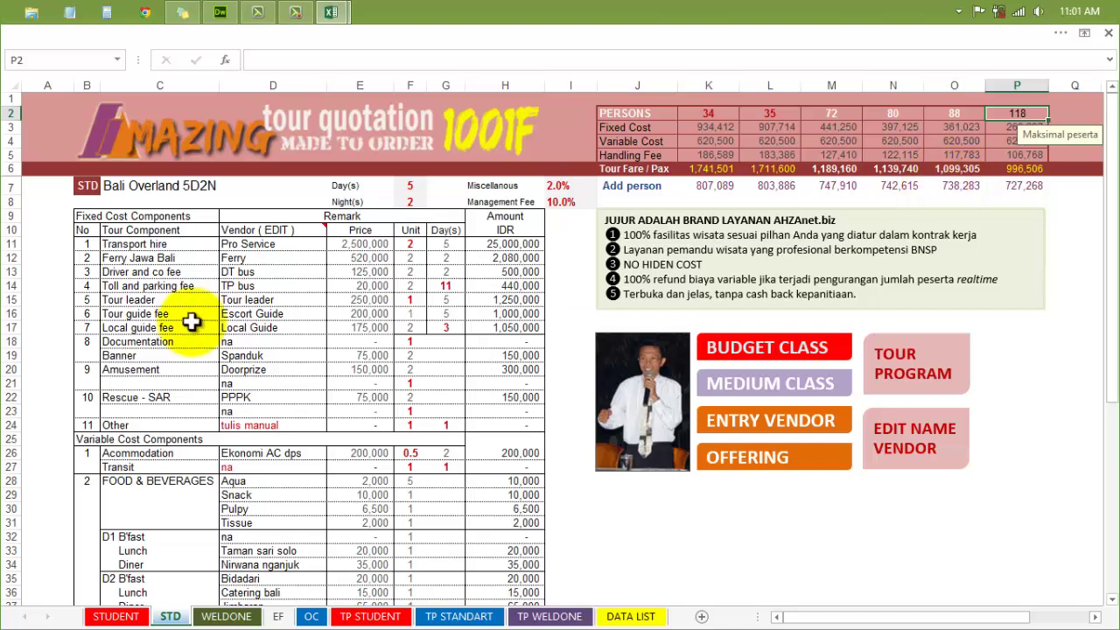
Check the Transport hire unit on the budget class sheet and view the medium class sheet
{"action": "left_click", "coordinate": [743, 348]}
{"action": "left_click", "coordinate": [411, 244]}
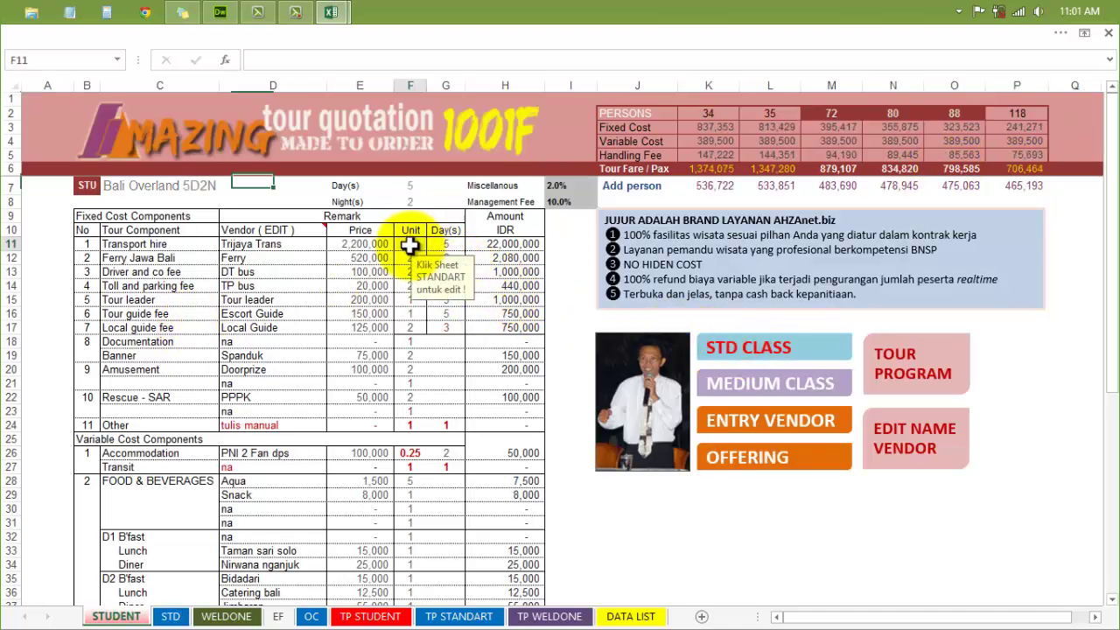
{"action": "left_click", "coordinate": [763, 382]}
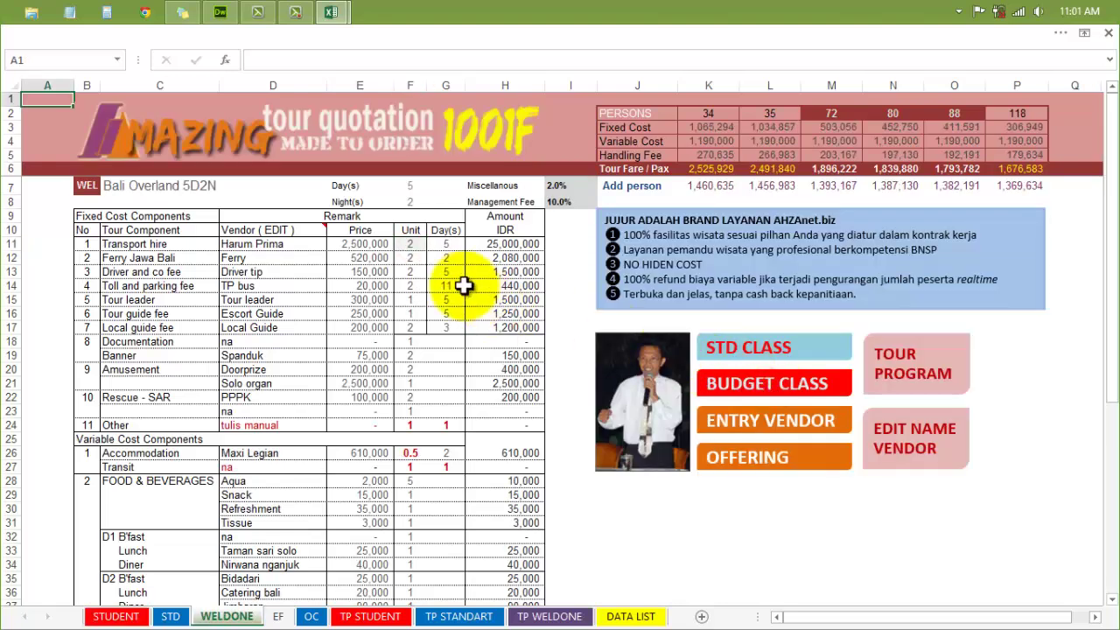
Return to the STD sheet and set the Transport hire unit to 1
{"action": "left_click", "coordinate": [749, 349]}
{"action": "left_click", "coordinate": [411, 244]}
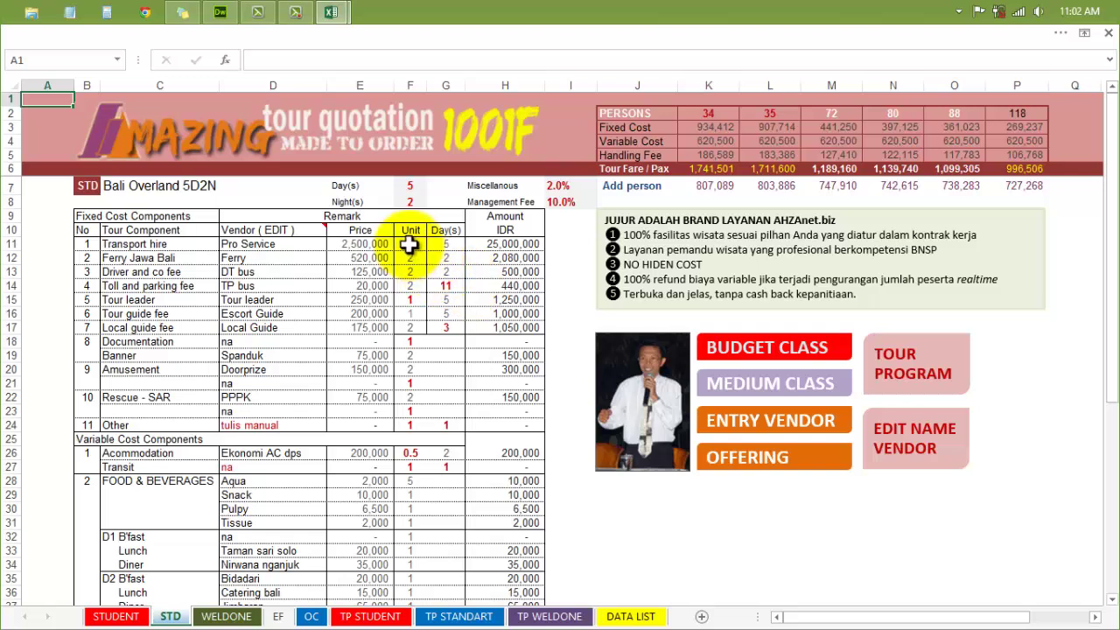
{"action": "left_click", "coordinate": [567, 289]}
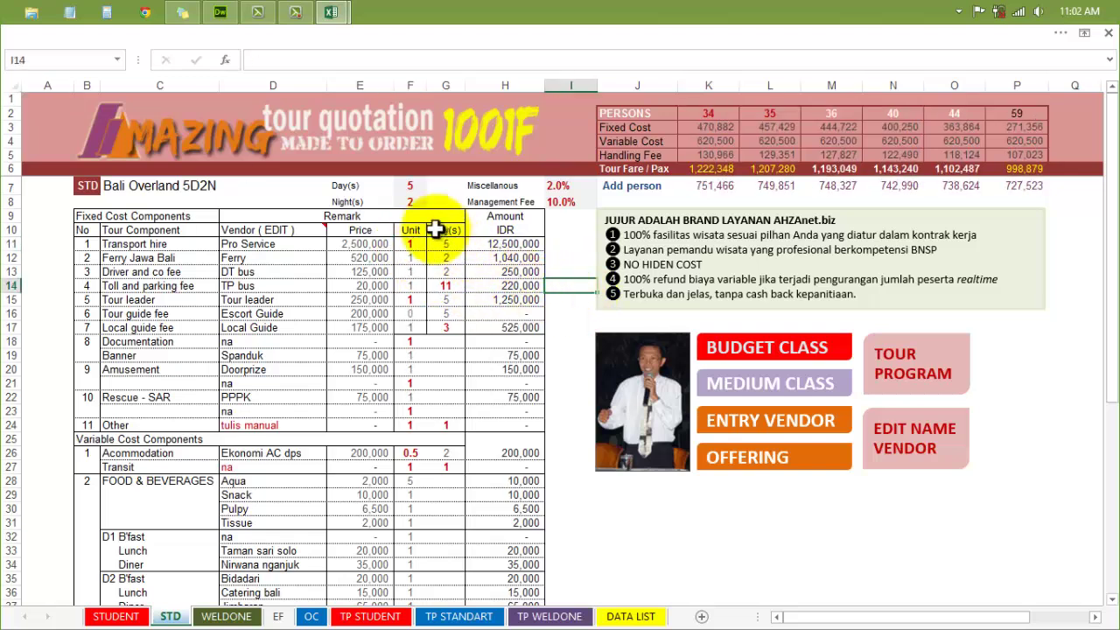
Set the Miscellanous rate to 1% and the Management Fee to 15% on the STD sheet
{"action": "left_click", "coordinate": [560, 188]}
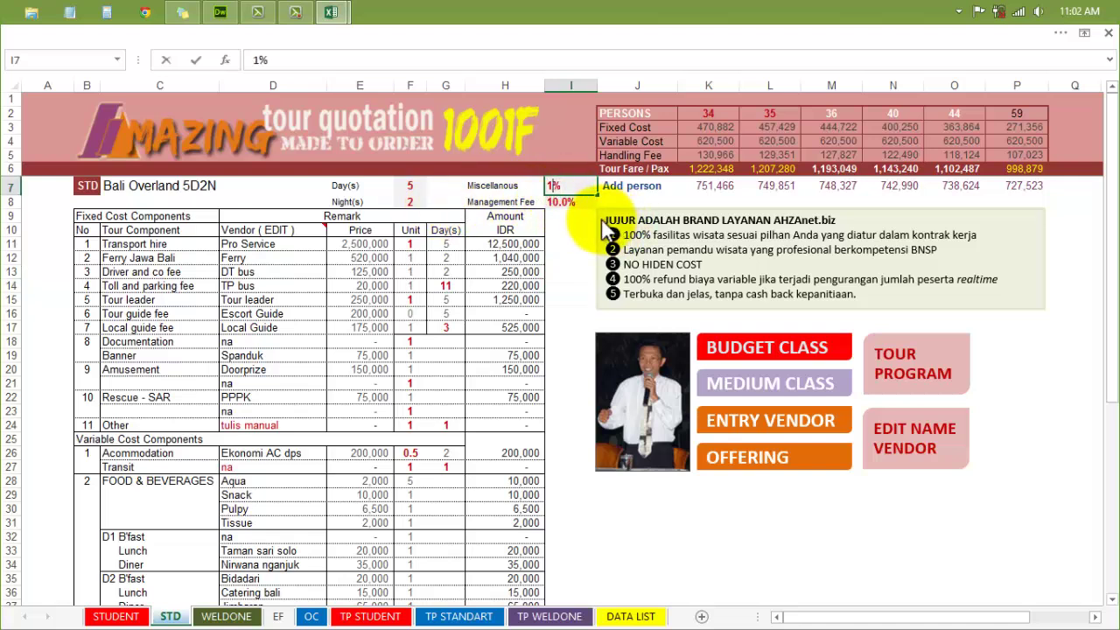
{"action": "type", "text": "1"}
{"action": "left_click", "coordinate": [563, 202]}
{"action": "type", "text": "1"}
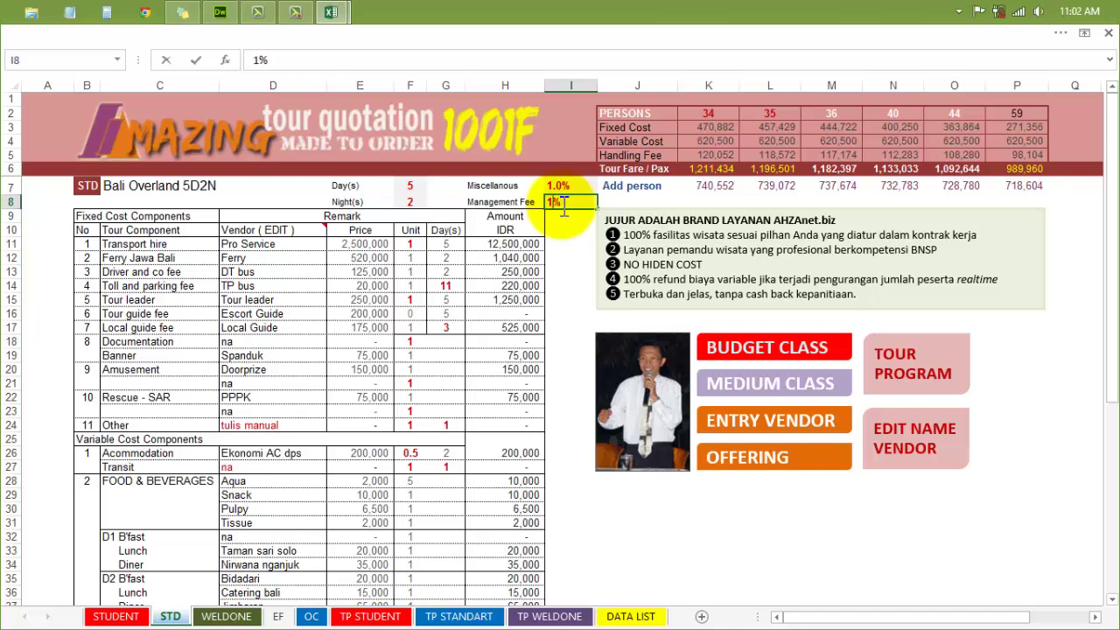
{"action": "type", "text": "5"}
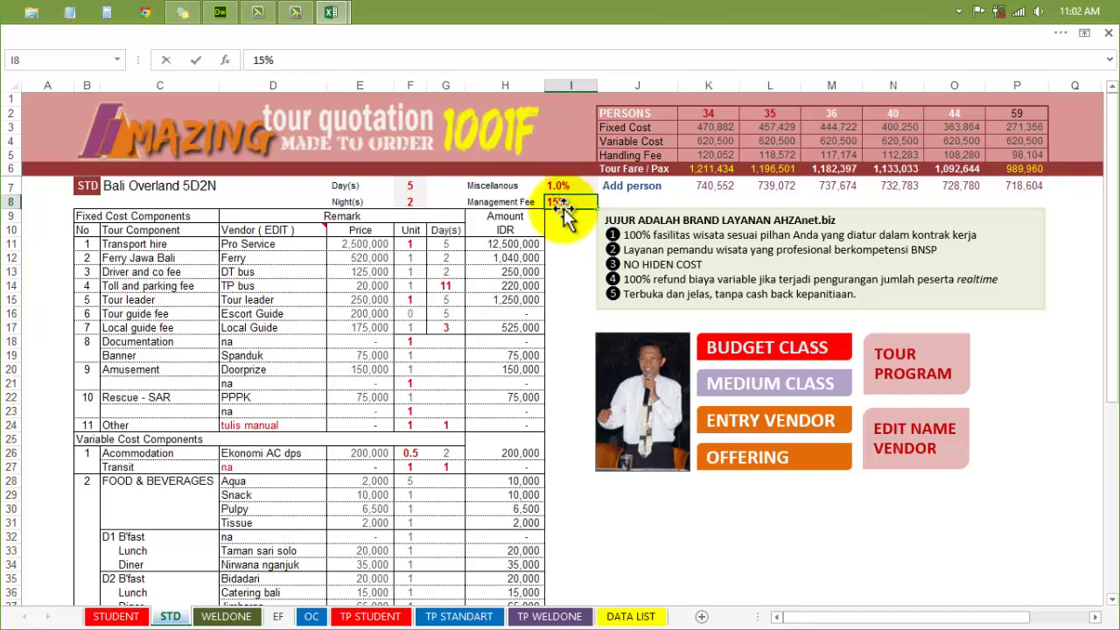
{"action": "key", "text": "Return"}
Check the Miscellanous and Management Fee rates on the budget and medium class sheets
{"action": "left_click", "coordinate": [770, 352]}
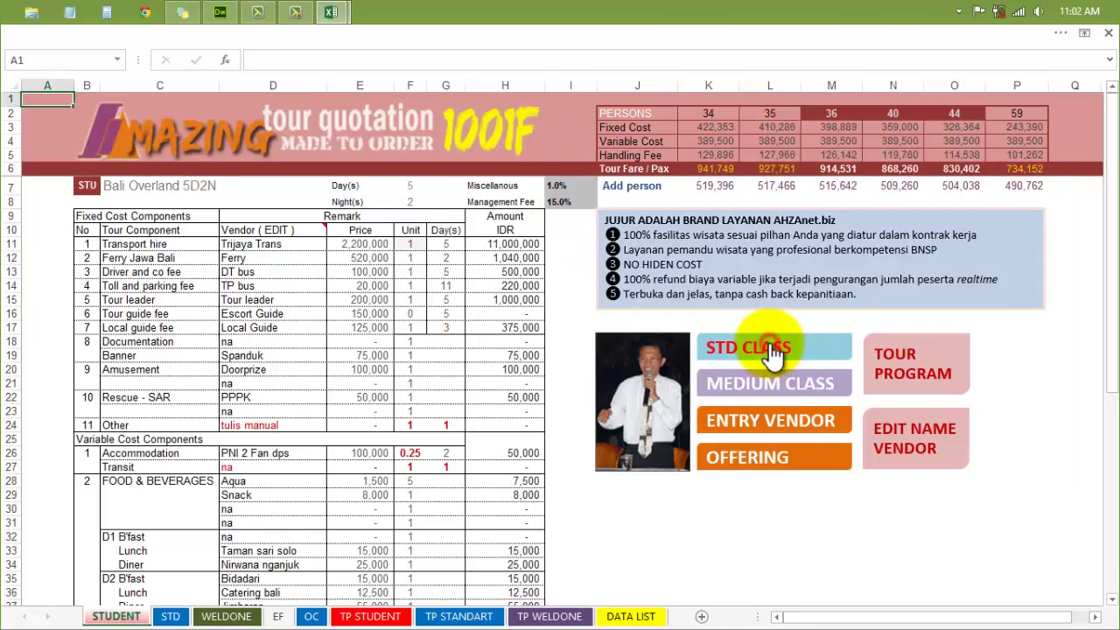
{"action": "left_click", "coordinate": [558, 199]}
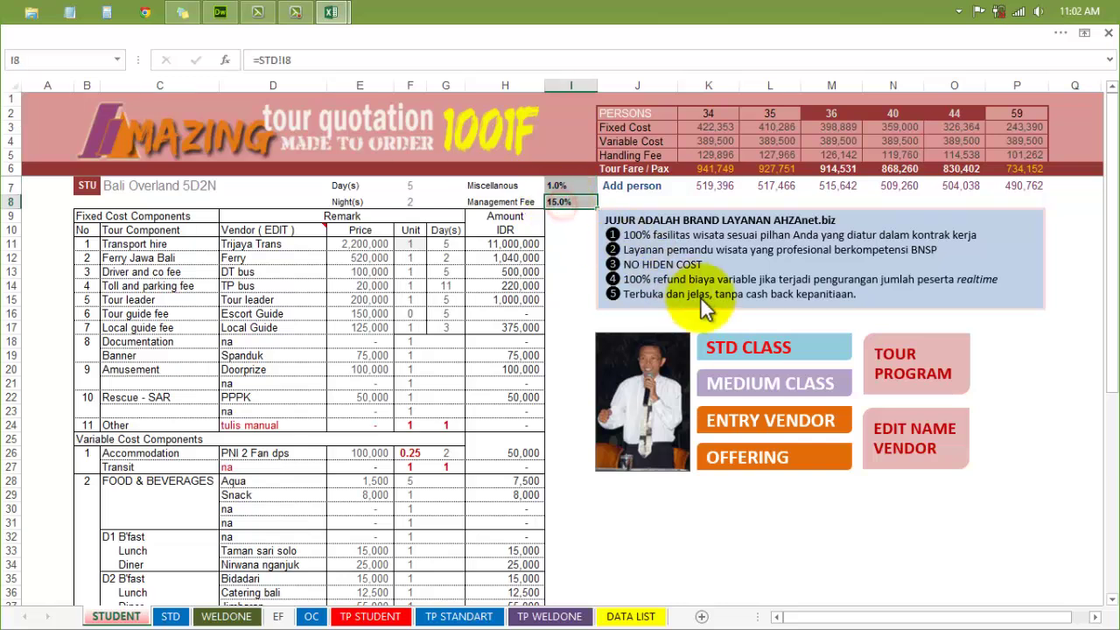
{"action": "left_click", "coordinate": [779, 382]}
{"action": "left_click", "coordinate": [557, 189]}
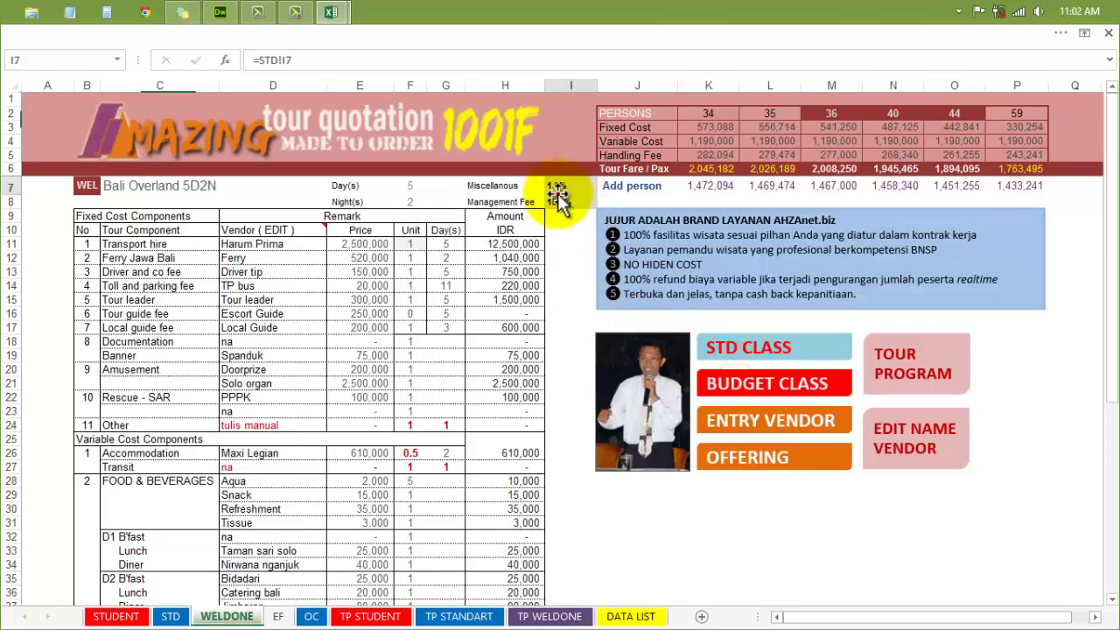
{"action": "left_click", "coordinate": [559, 201]}
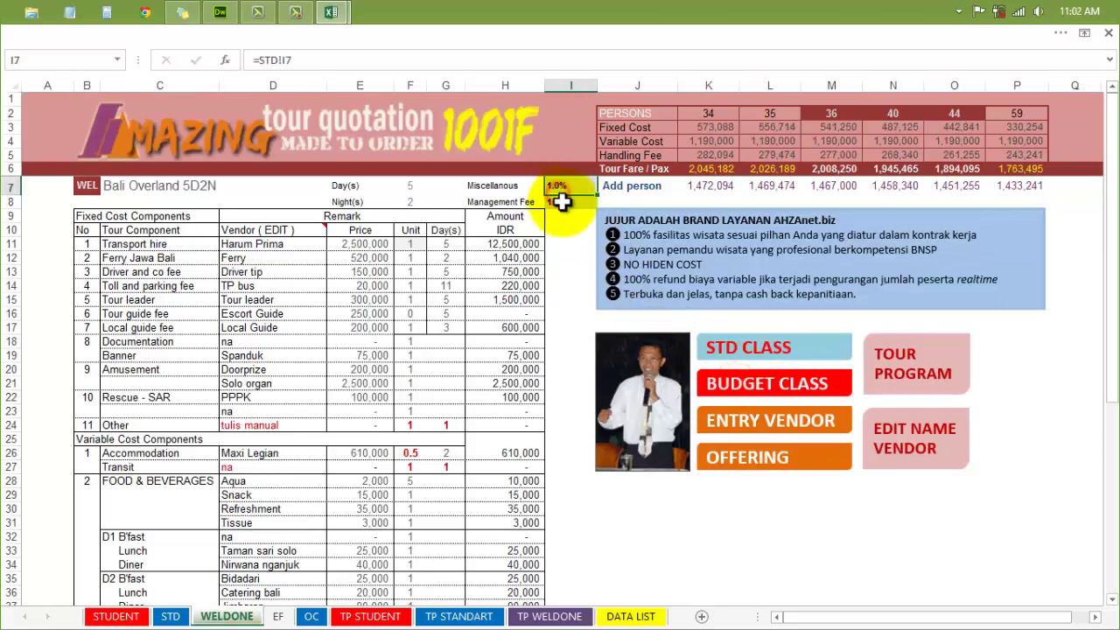
Return to the STD sheet and choose DMH Trans as the Transport hire vendor
{"action": "left_click", "coordinate": [742, 347]}
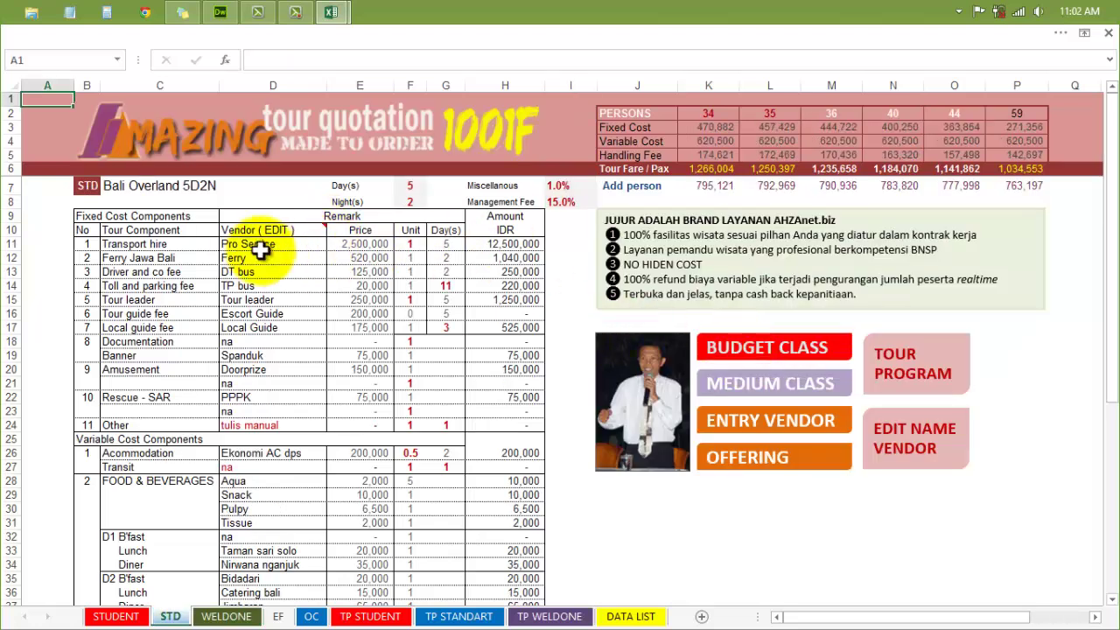
{"action": "left_click", "coordinate": [152, 245]}
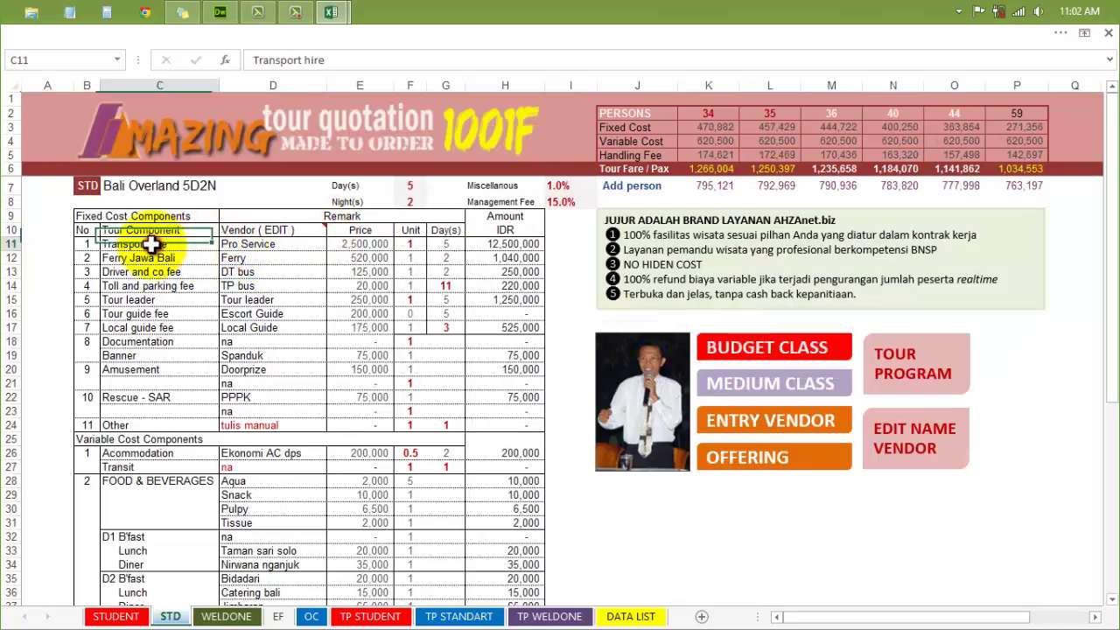
{"action": "left_click", "coordinate": [278, 247]}
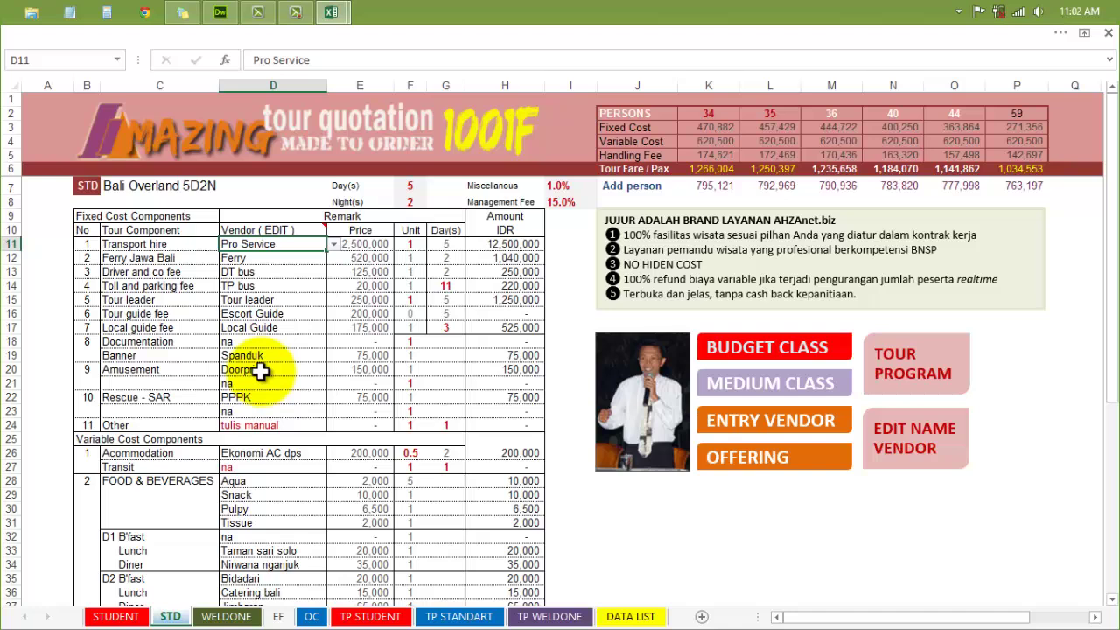
{"action": "left_click", "coordinate": [333, 244]}
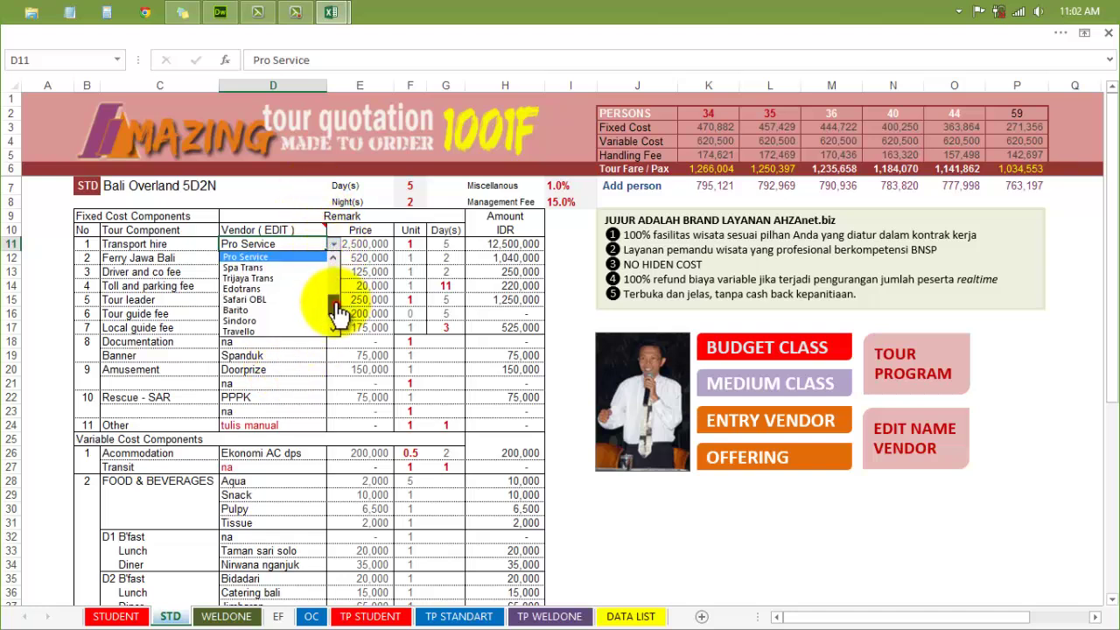
{"action": "left_click_drag", "start_coordinate": [340, 313], "coordinate": [339, 274]}
{"action": "left_click", "coordinate": [238, 273]}
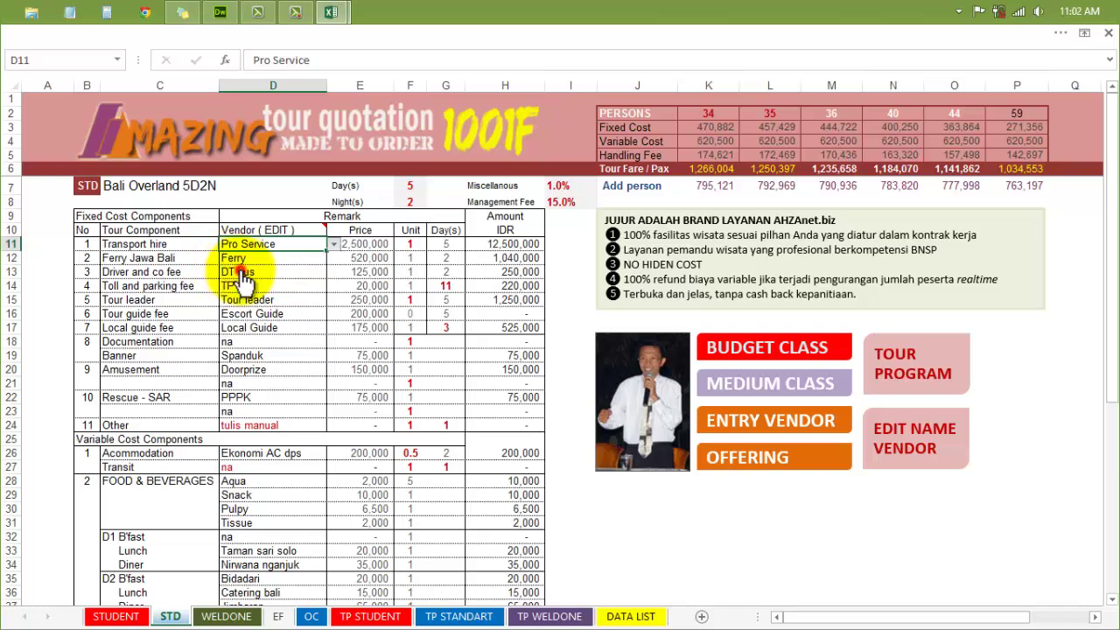
Choose Sindoro as the Transport hire vendor on the STD sheet
{"action": "left_click", "coordinate": [333, 244]}
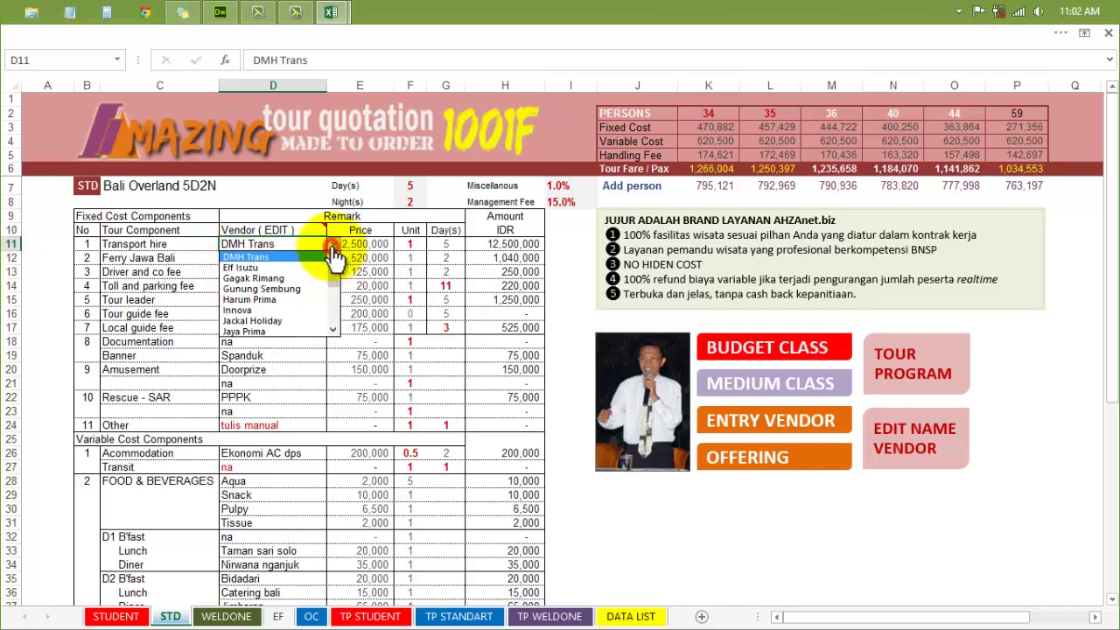
{"action": "left_click_drag", "start_coordinate": [333, 289], "coordinate": [321, 320]}
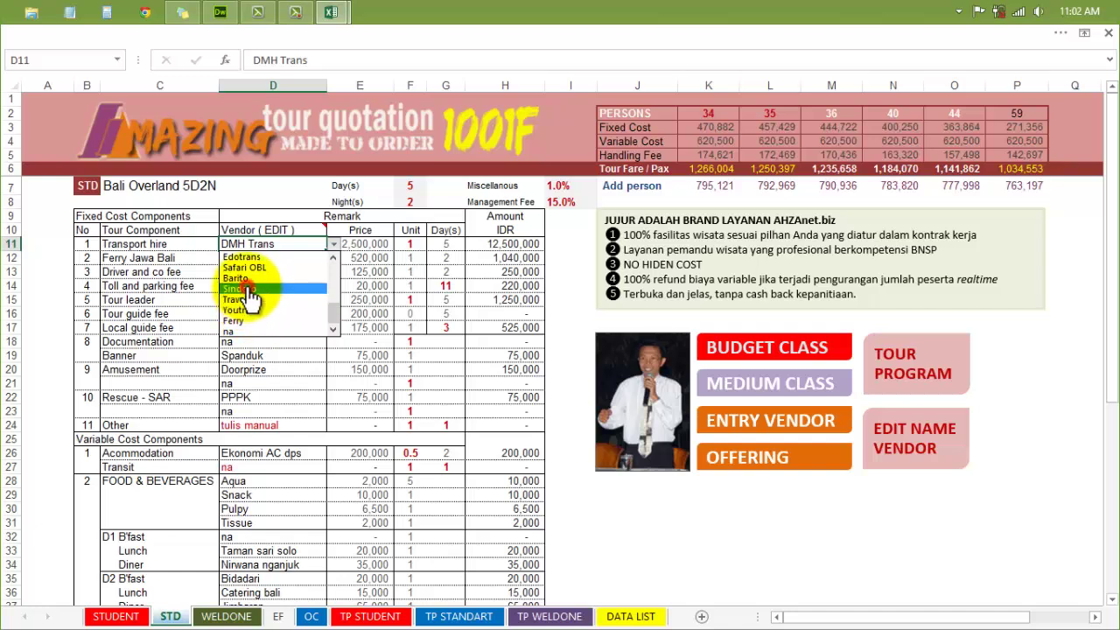
{"action": "left_click", "coordinate": [247, 288]}
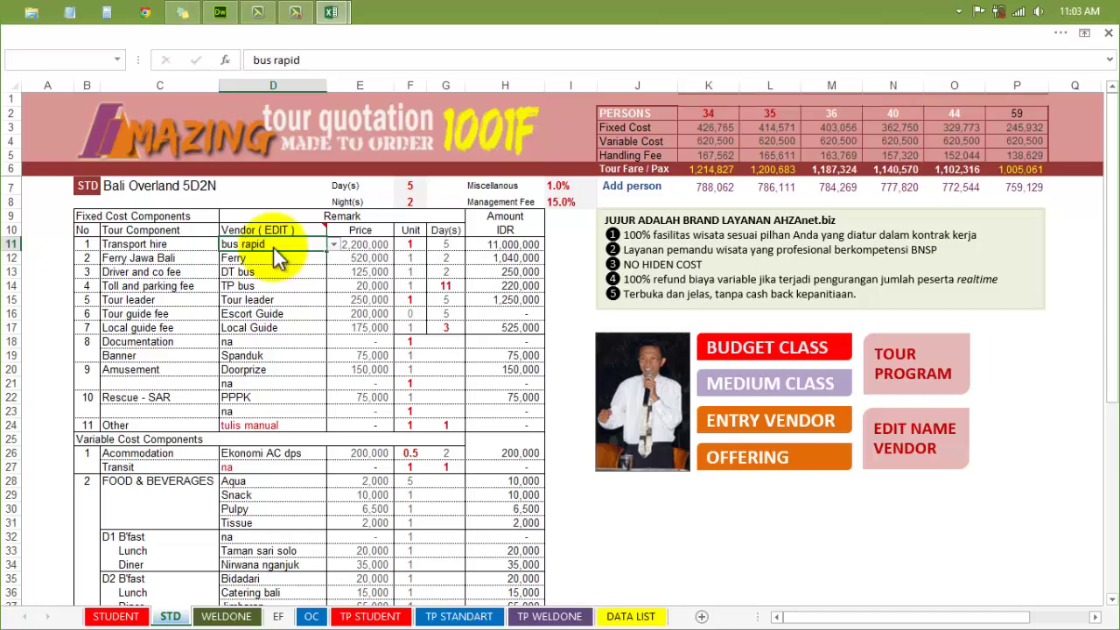
Try to enter the unlisted vendor name "bus rapid" for Transport hire, and cancel the entry
{"action": "key", "text": "Return"}
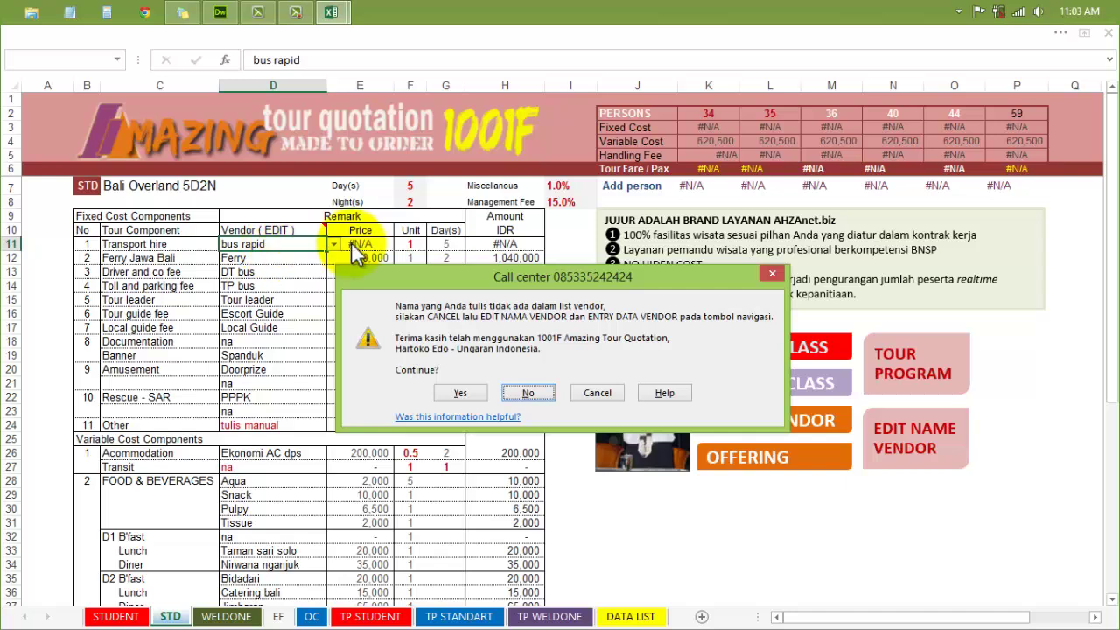
{"action": "left_click", "coordinate": [598, 393]}
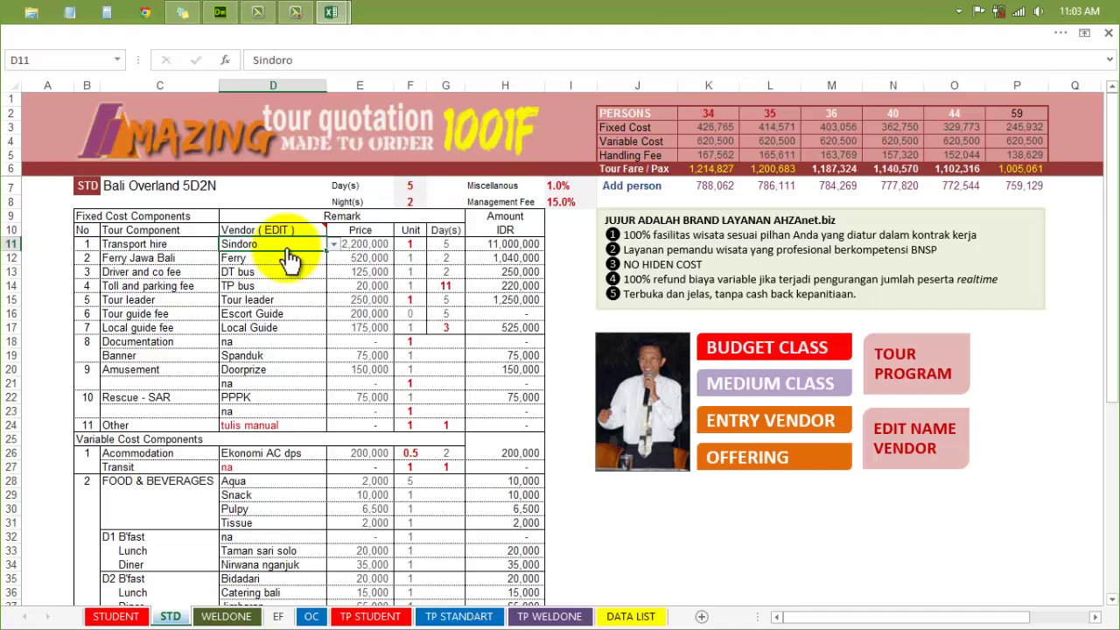
Choose Nathan dps as the Acommodation vendor and check its price
{"action": "left_click", "coordinate": [250, 450]}
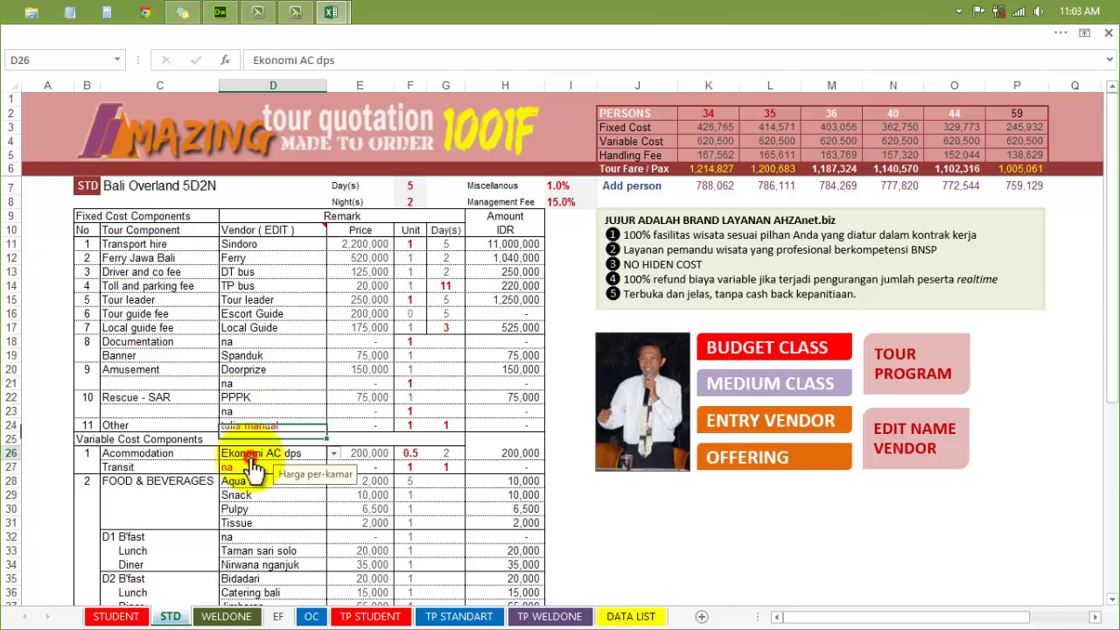
{"action": "left_click", "coordinate": [334, 453]}
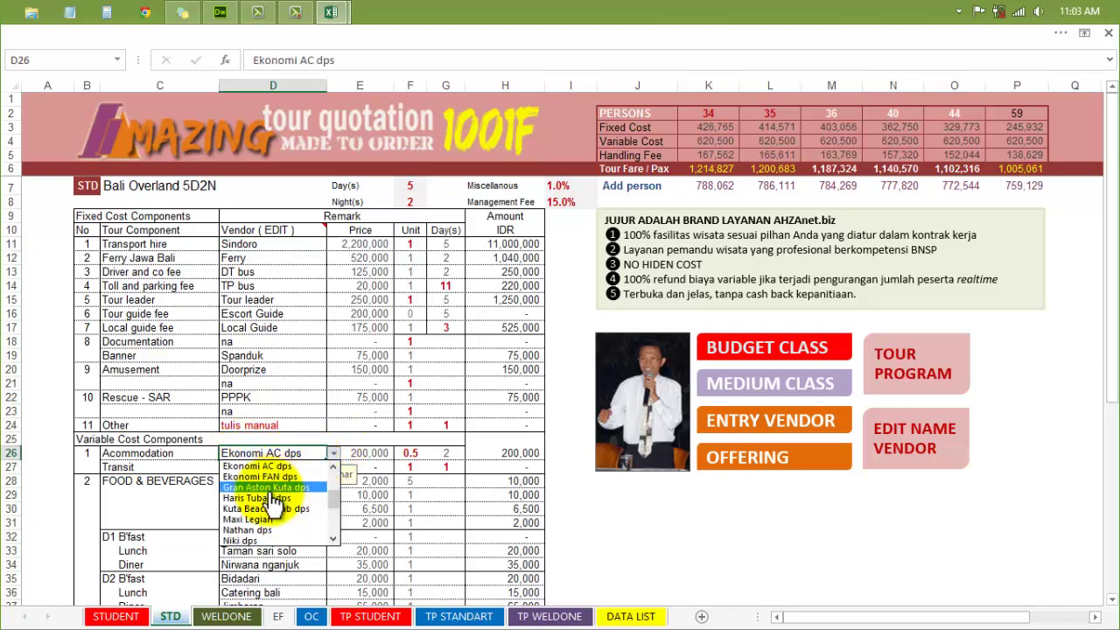
{"action": "left_click", "coordinate": [252, 530]}
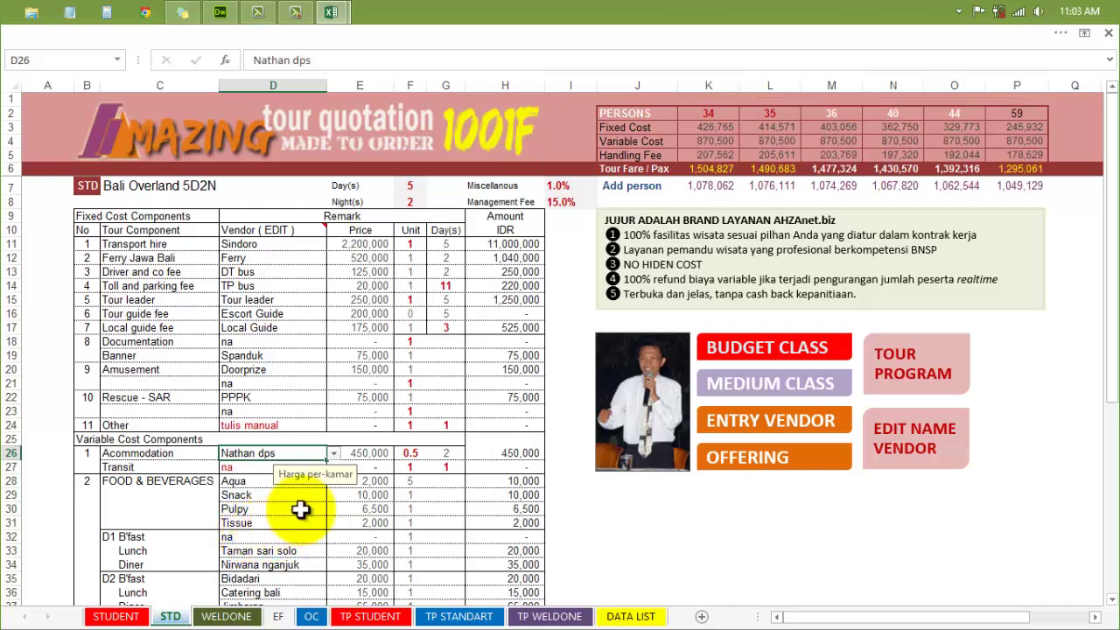
{"action": "left_click", "coordinate": [367, 450]}
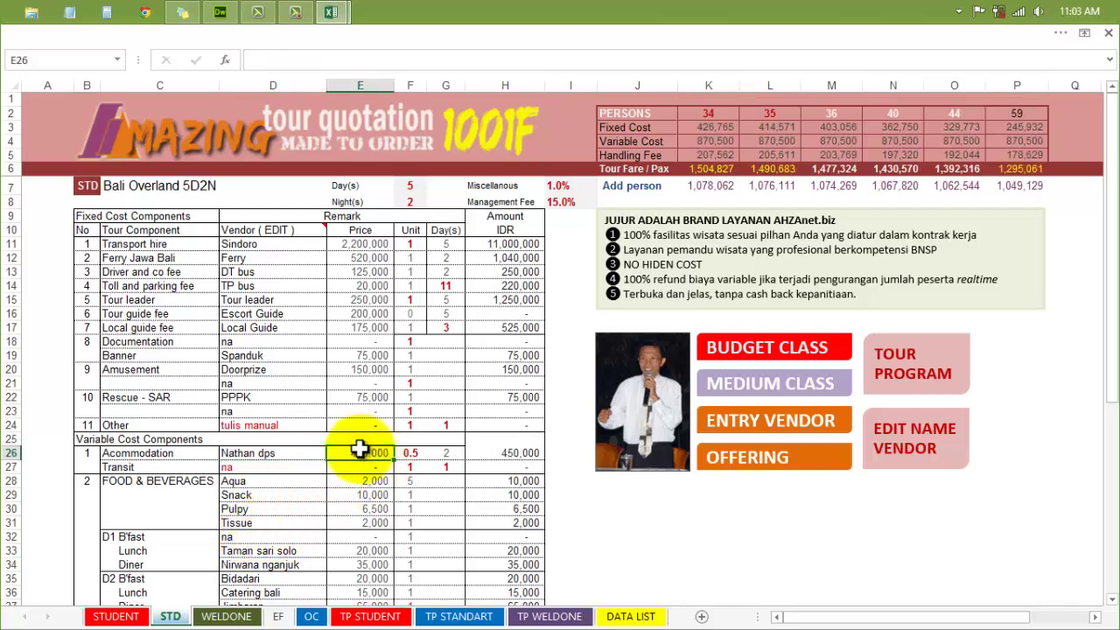
Choose Tongas asri as the D1 Lunch vendor under Food & Beverages
{"action": "left_click", "coordinate": [249, 538]}
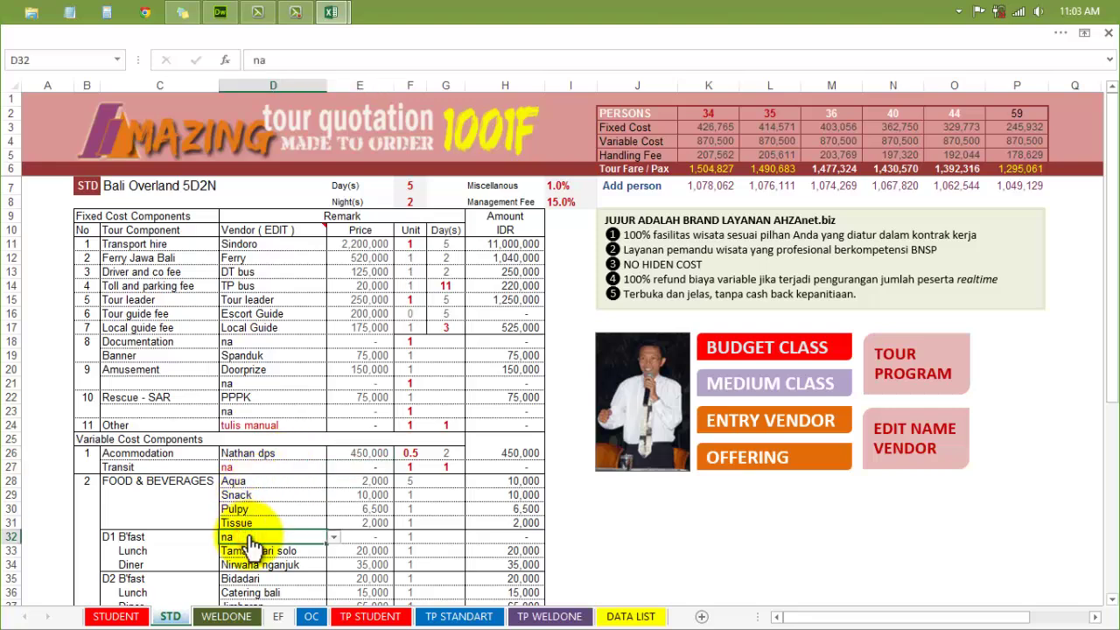
{"action": "scroll", "coordinate": [249, 543], "scroll_direction": "down", "scroll_amount": 1}
{"action": "left_click", "coordinate": [256, 505]}
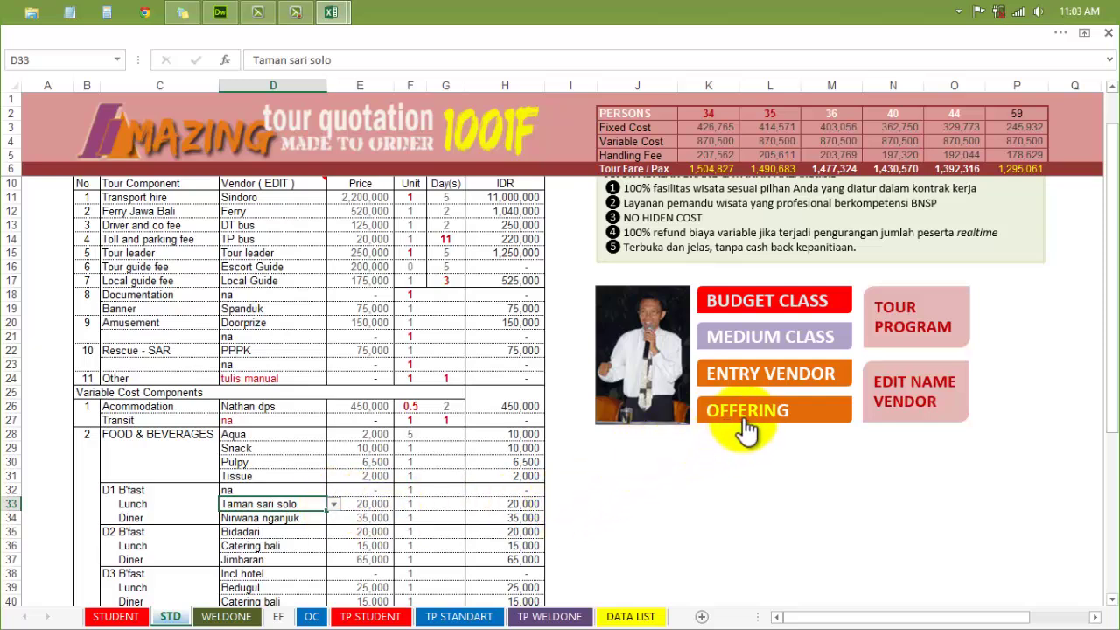
{"action": "left_click", "coordinate": [334, 505]}
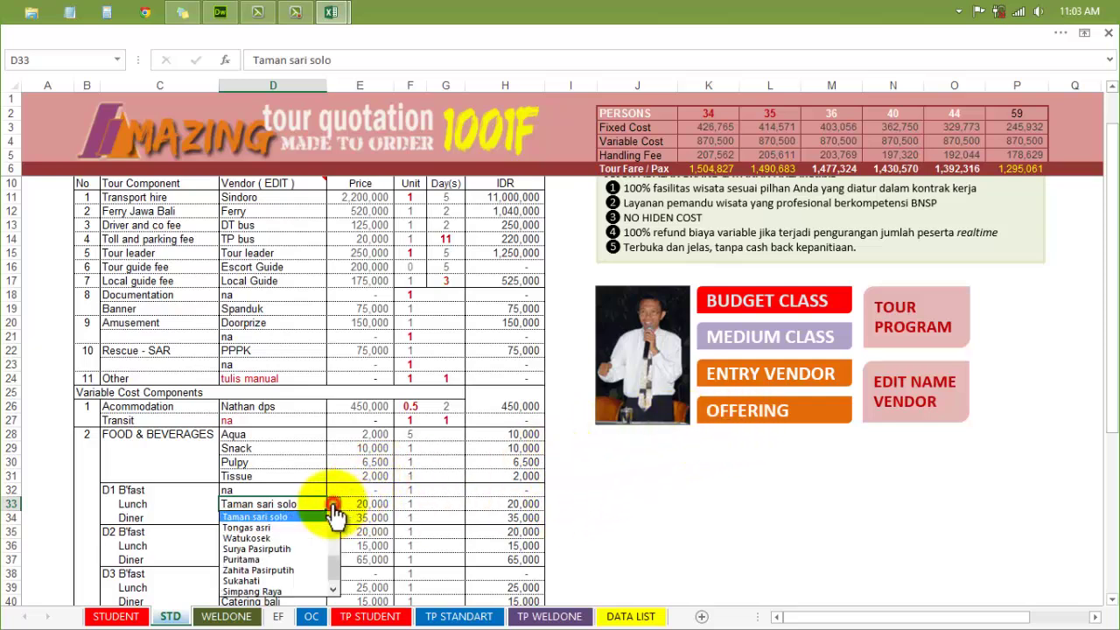
{"action": "left_click", "coordinate": [303, 528]}
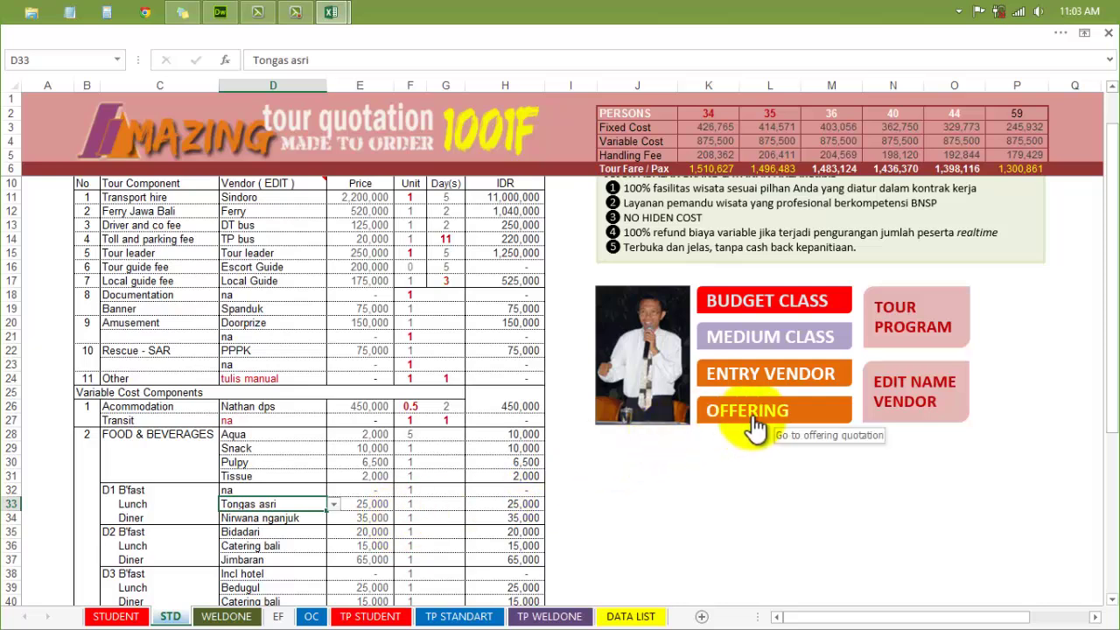
Open the standard class tour program and check the D1 lunch restaurant in the Resto Program list
{"action": "left_click", "coordinate": [899, 340]}
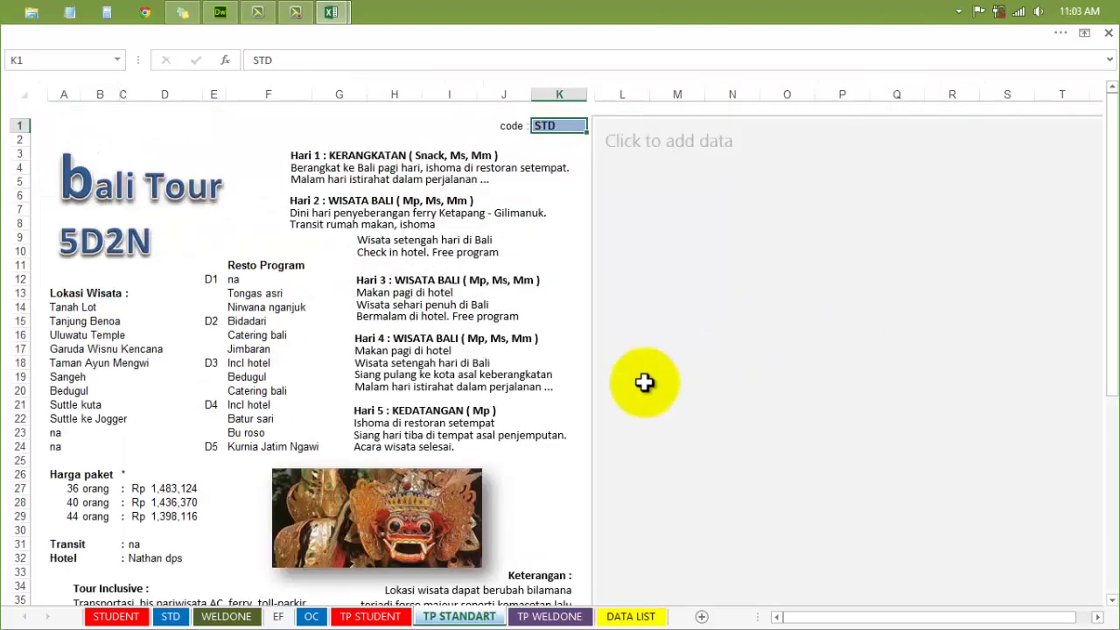
{"action": "left_click", "coordinate": [268, 295]}
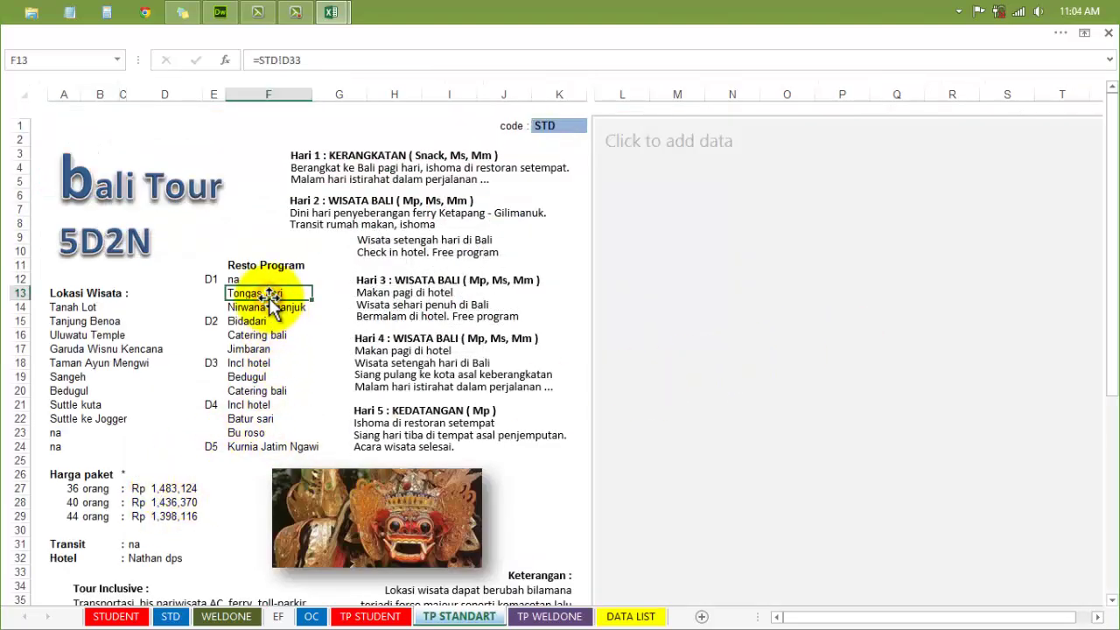
Return to the STD sheet, choose Watukosek as the D1 Lunch vendor and check its price
{"action": "left_click", "coordinate": [170, 616]}
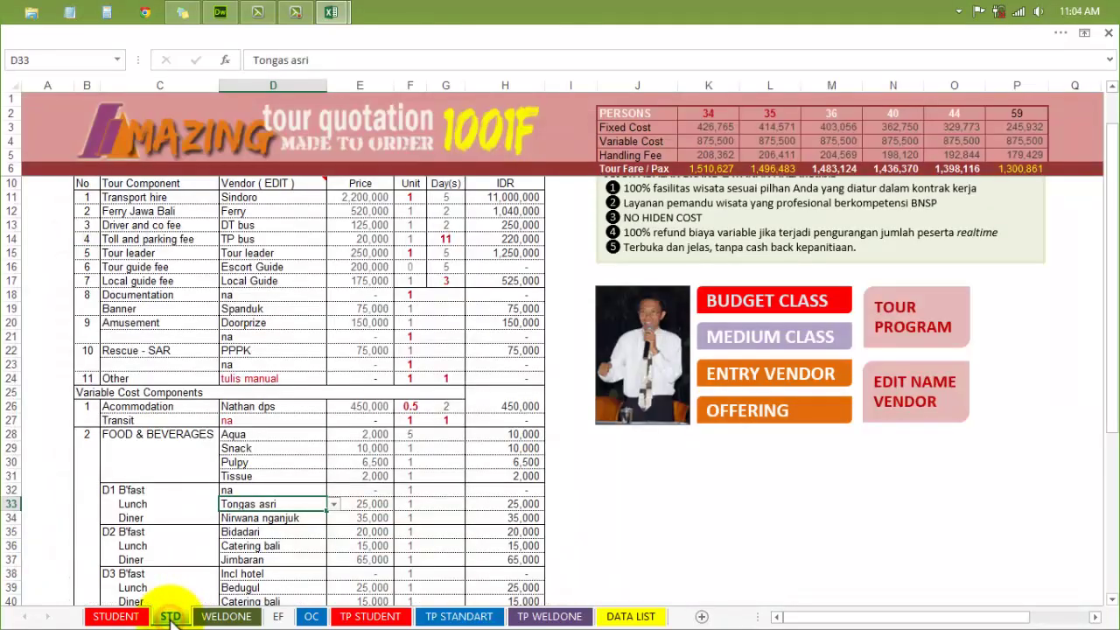
{"action": "left_click", "coordinate": [333, 505]}
{"action": "left_click", "coordinate": [294, 518]}
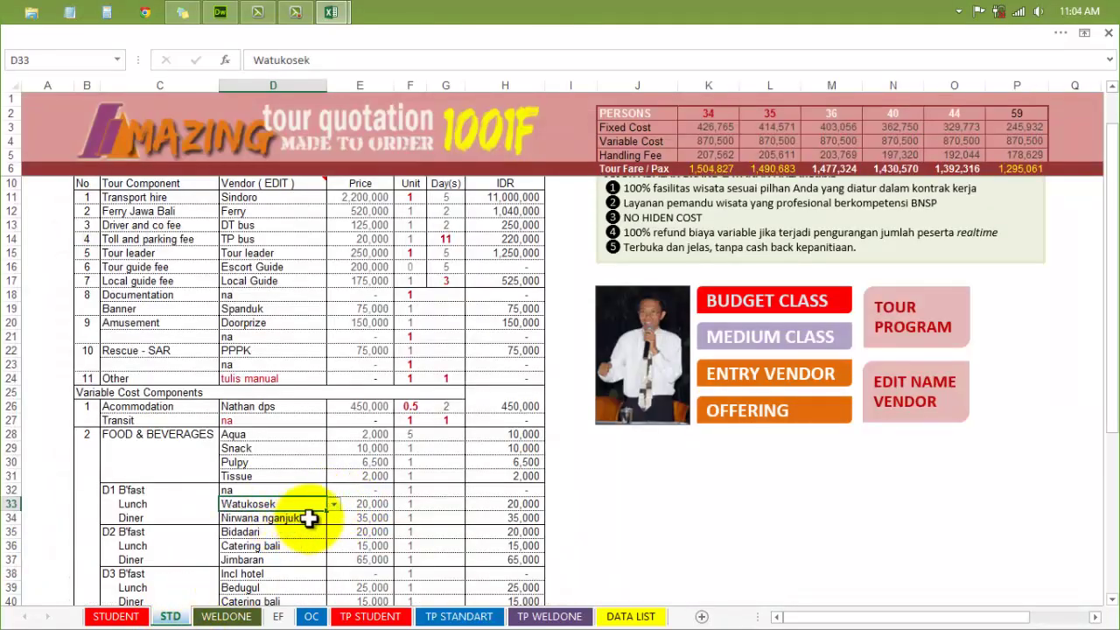
{"action": "left_click", "coordinate": [361, 503]}
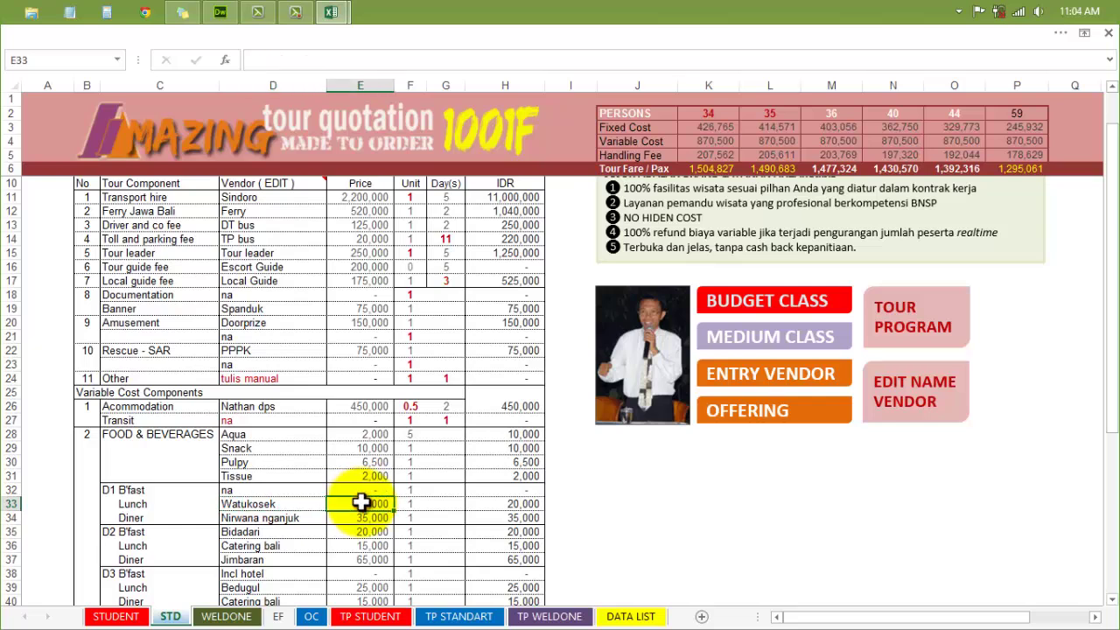
{"action": "left_click", "coordinate": [253, 506]}
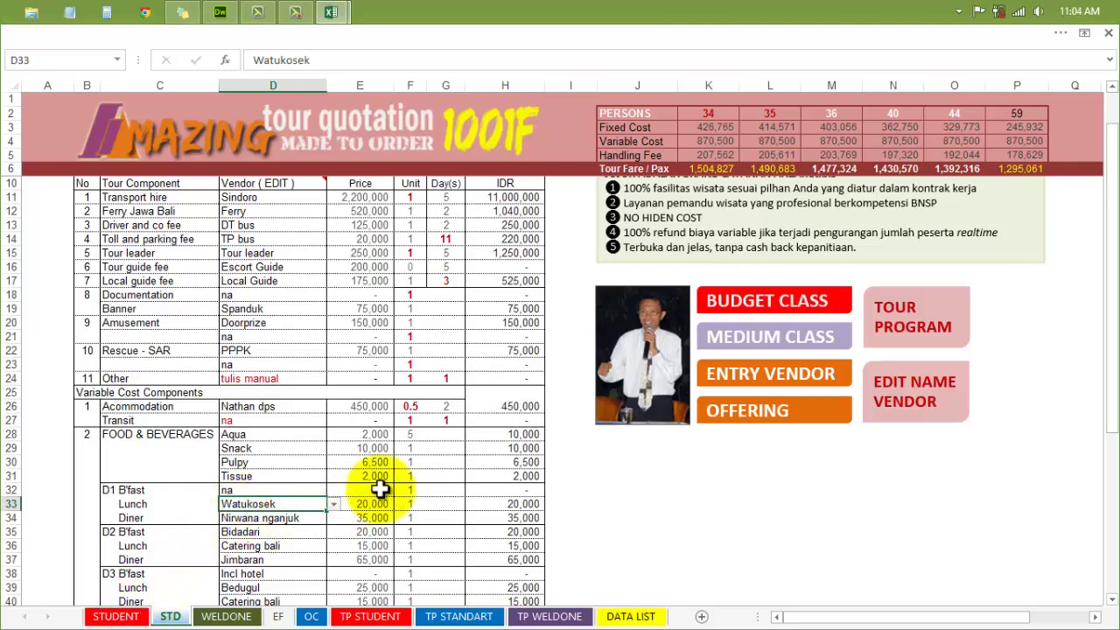
Go to the budget class sheet and choose Watukosek as the D1 Lunch vendor
{"action": "left_click", "coordinate": [778, 297]}
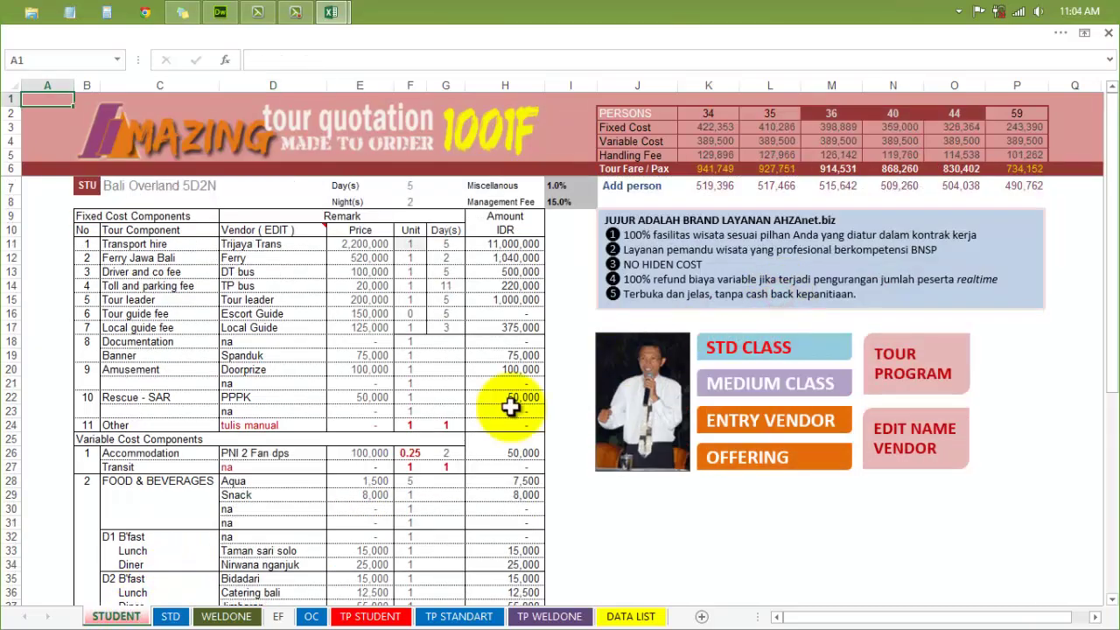
{"action": "left_click", "coordinate": [279, 550]}
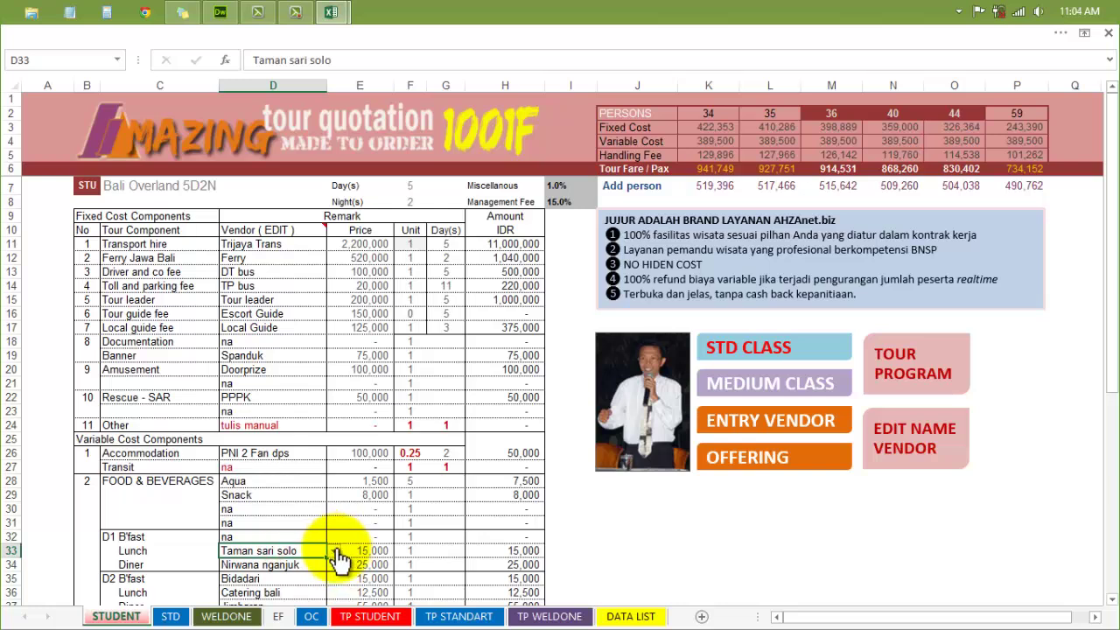
{"action": "left_click", "coordinate": [333, 550]}
{"action": "left_click", "coordinate": [250, 484]}
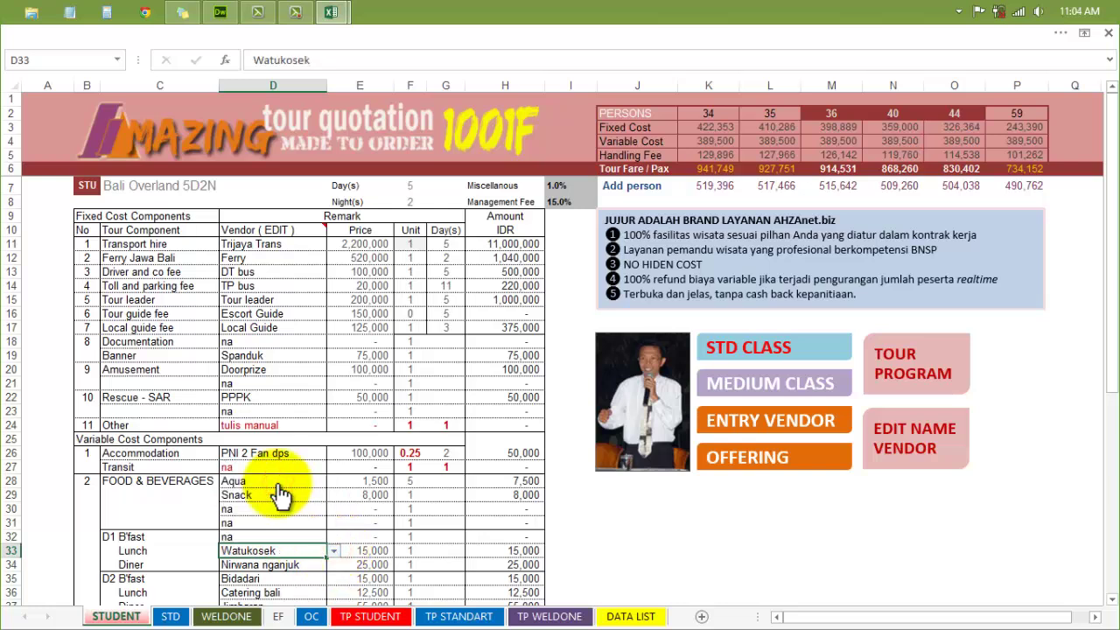
Go to the WELDONE sheet, choose Watukosek as the D1 Lunch vendor and check its price
{"action": "left_click", "coordinate": [224, 616]}
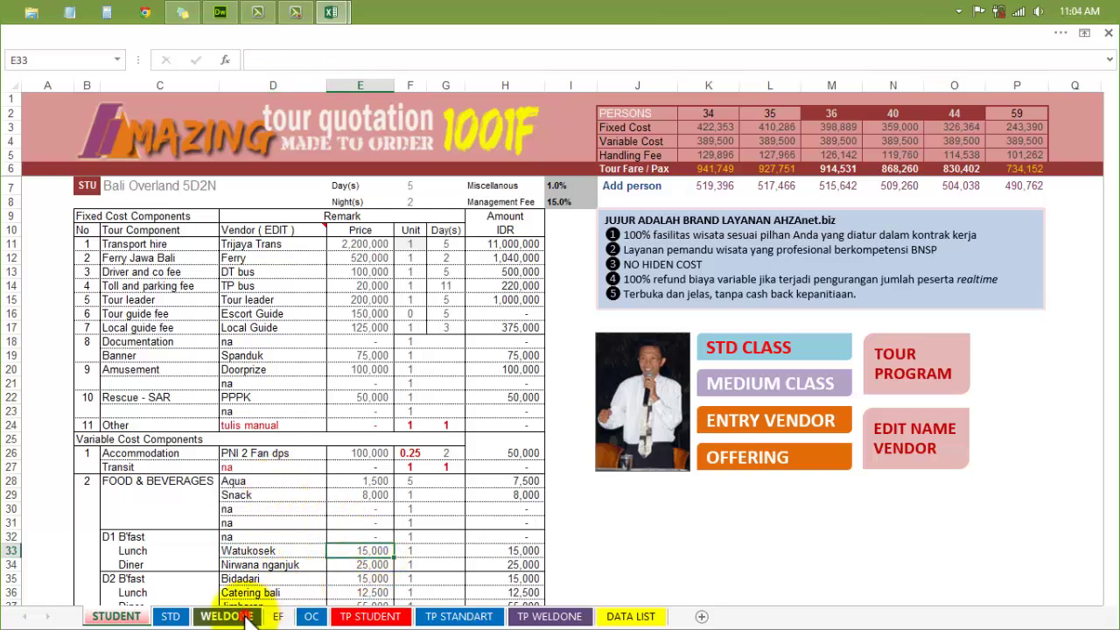
{"action": "left_click", "coordinate": [284, 551]}
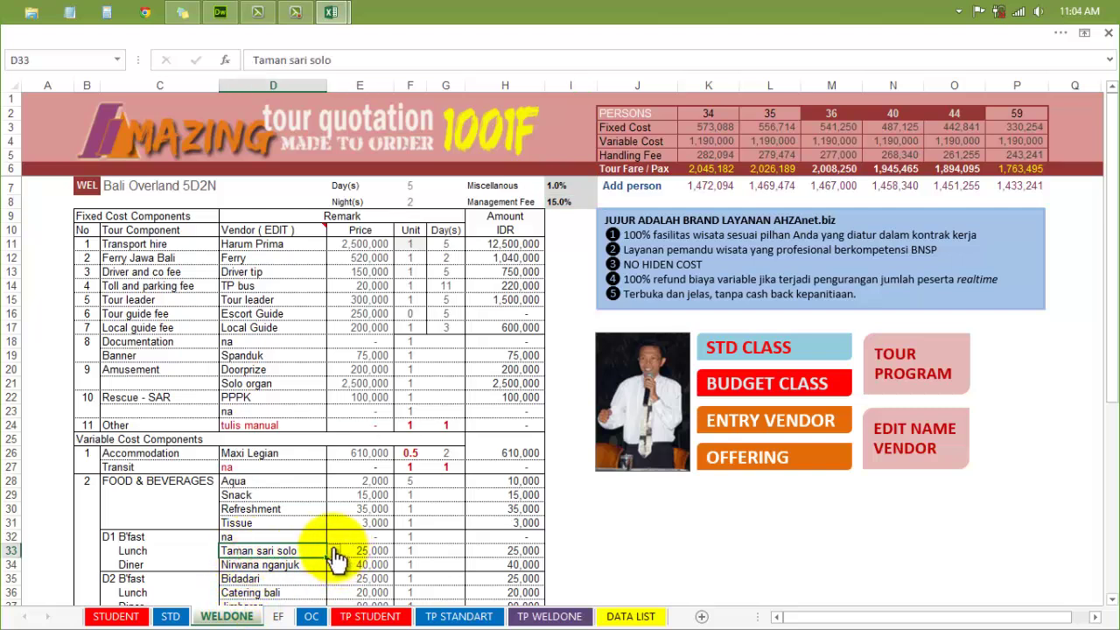
{"action": "left_click", "coordinate": [333, 551]}
{"action": "left_click", "coordinate": [249, 484]}
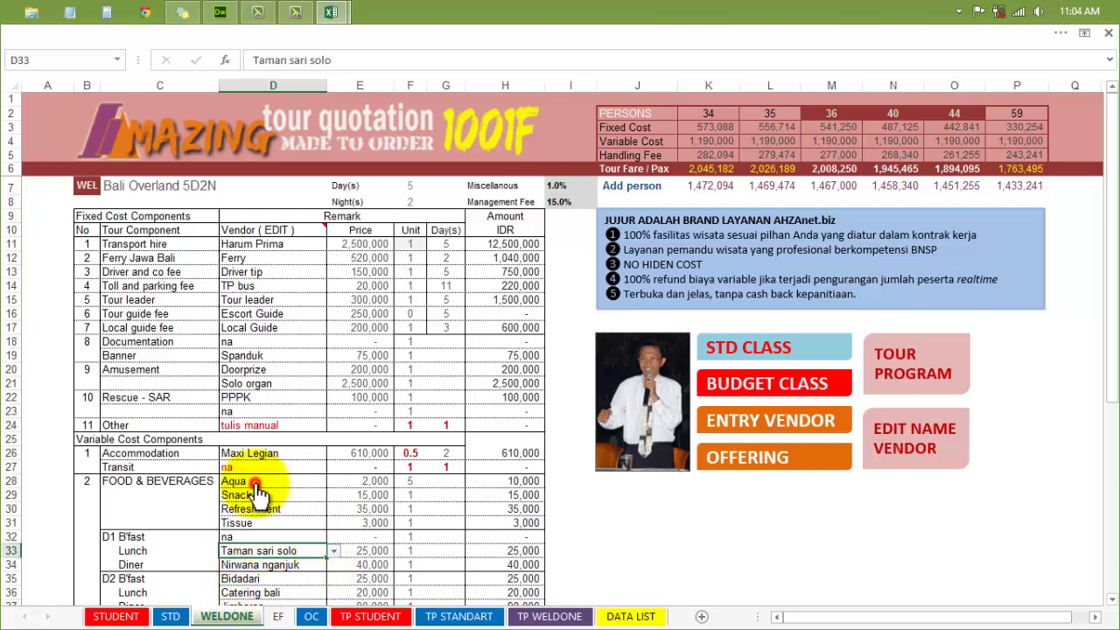
{"action": "left_click", "coordinate": [376, 548]}
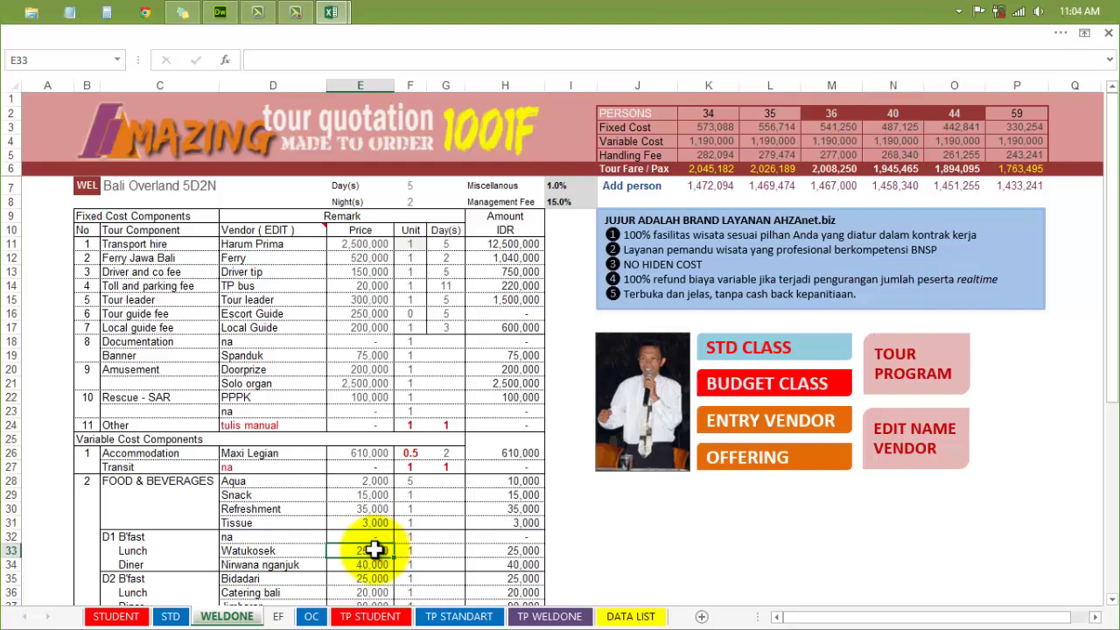
Compare the D1 Lunch price for Watukosek between the STD and STUDENT sheets, ending on STD
{"action": "left_click", "coordinate": [171, 616]}
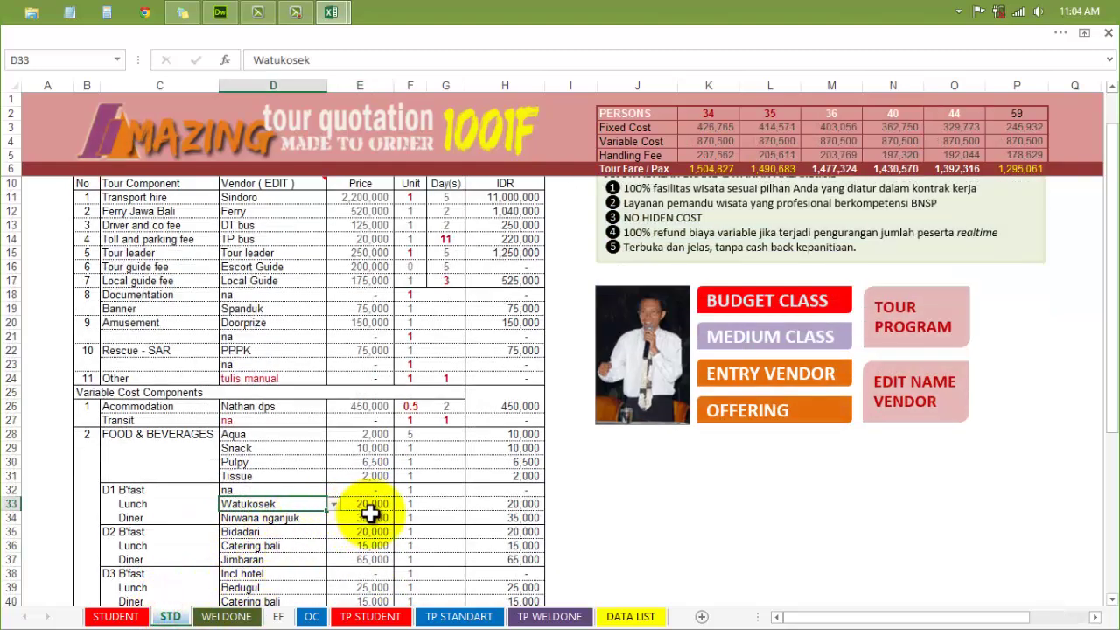
{"action": "left_click", "coordinate": [115, 616]}
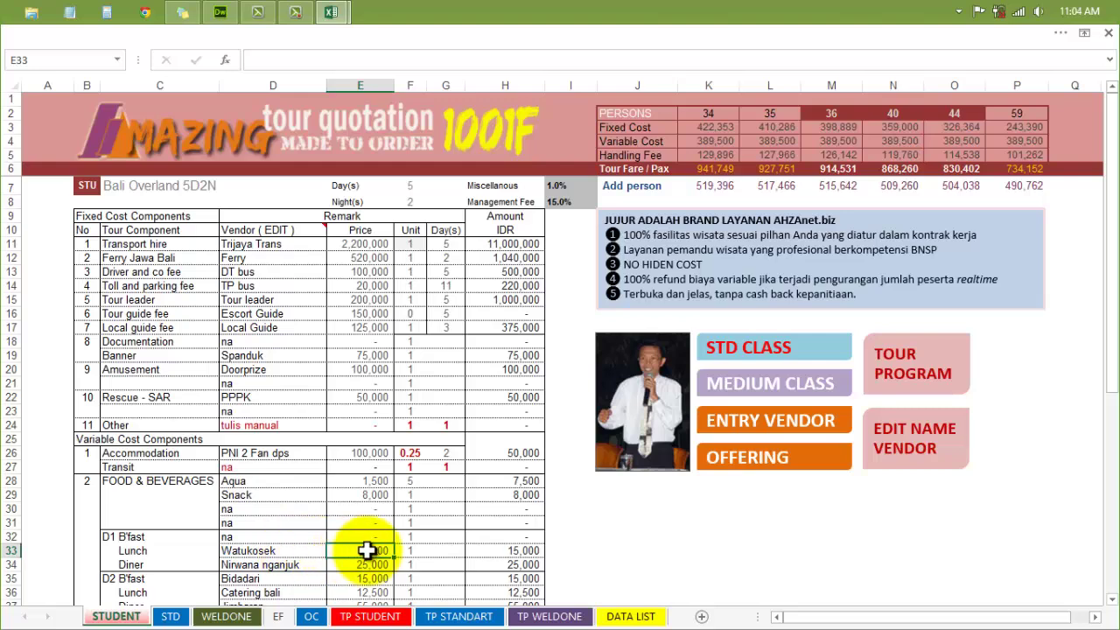
{"action": "left_click", "coordinate": [170, 617]}
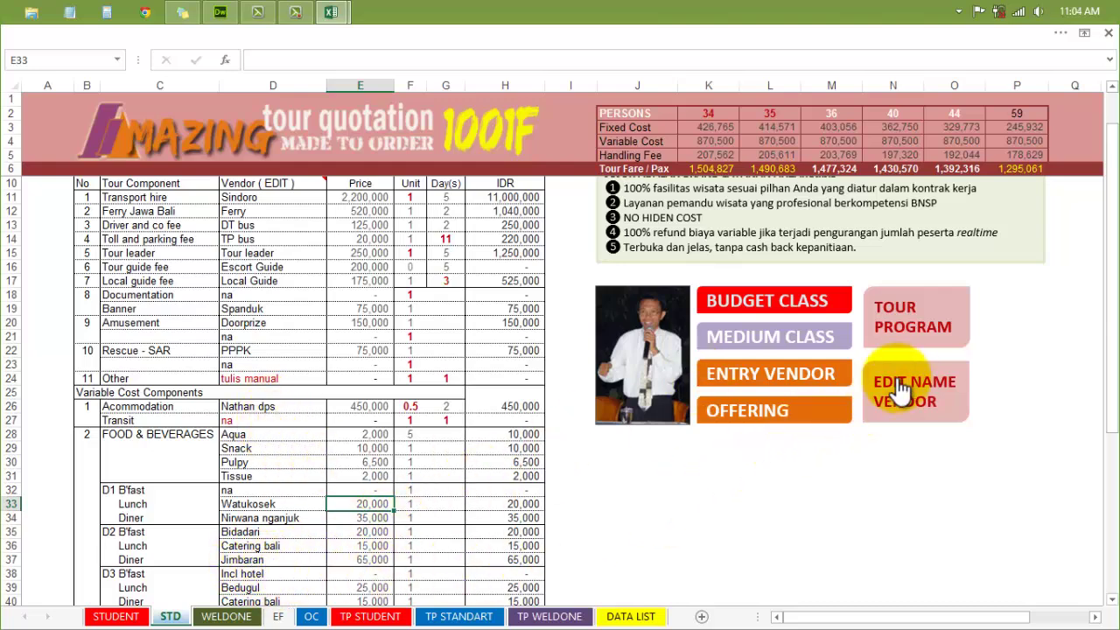
Check the Tour Fare / Pax for 44 persons on the STD sheet
{"action": "scroll", "coordinate": [774, 418], "scroll_direction": "up", "scroll_amount": 1}
{"action": "scroll", "coordinate": [774, 428], "scroll_direction": "up", "scroll_amount": 1}
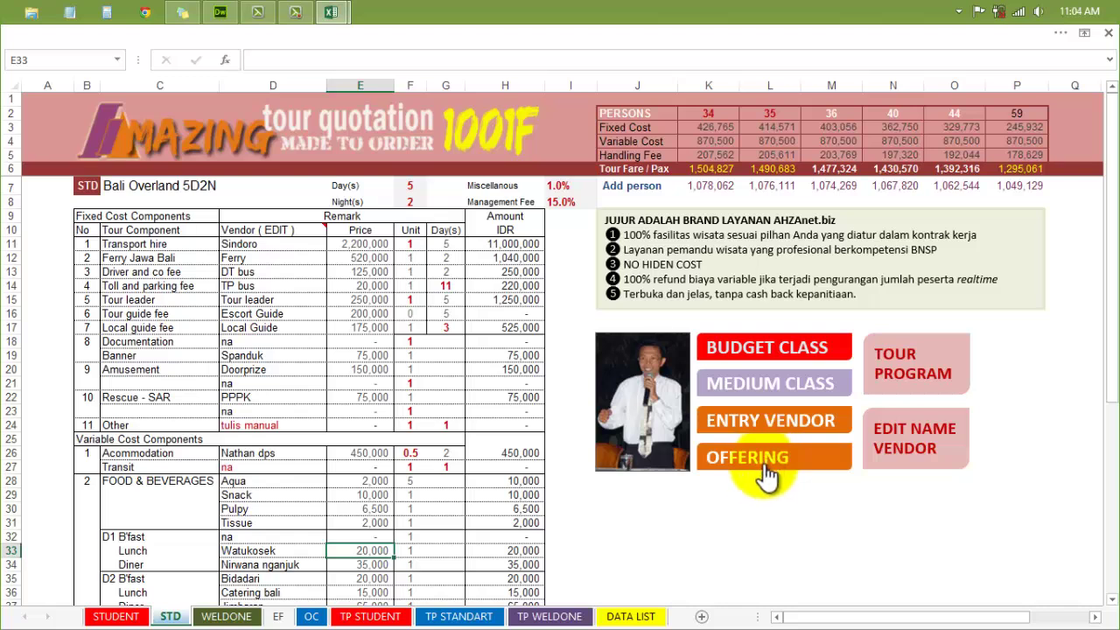
{"action": "left_click", "coordinate": [952, 169]}
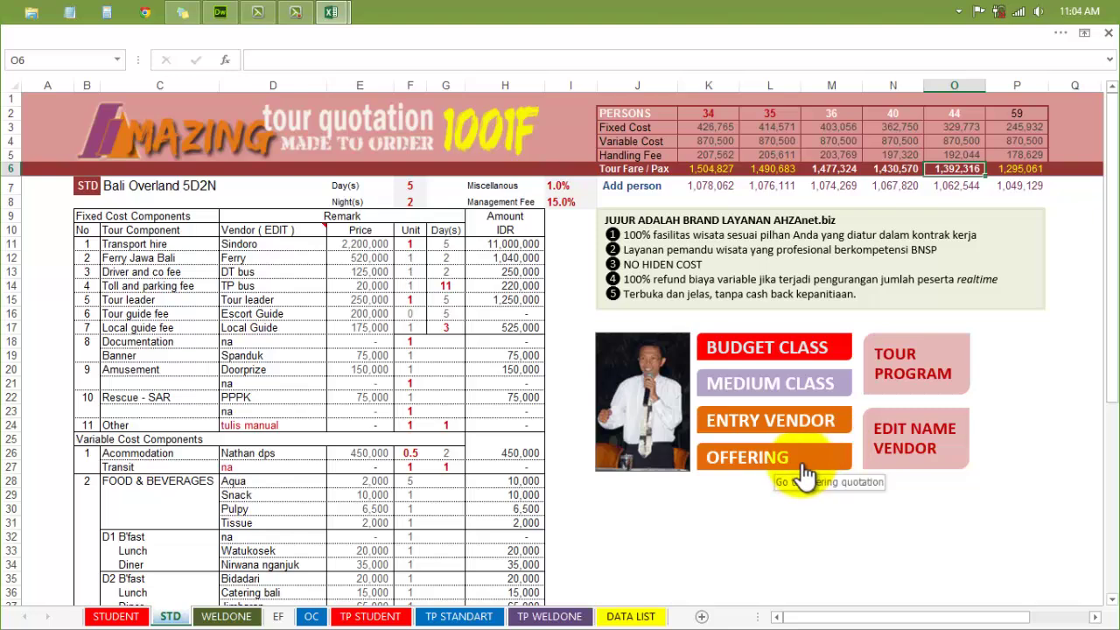
Open the offering quotation and check the Nathan dps hotel entry and its fare for 44 persons
{"action": "left_click", "coordinate": [765, 460]}
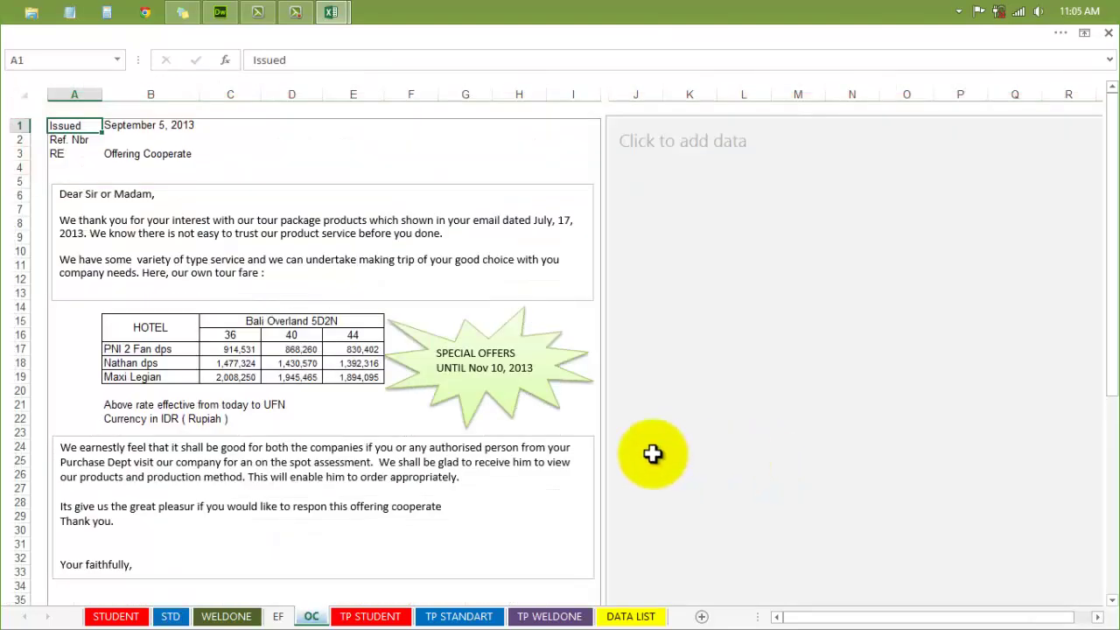
{"action": "left_click", "coordinate": [131, 366]}
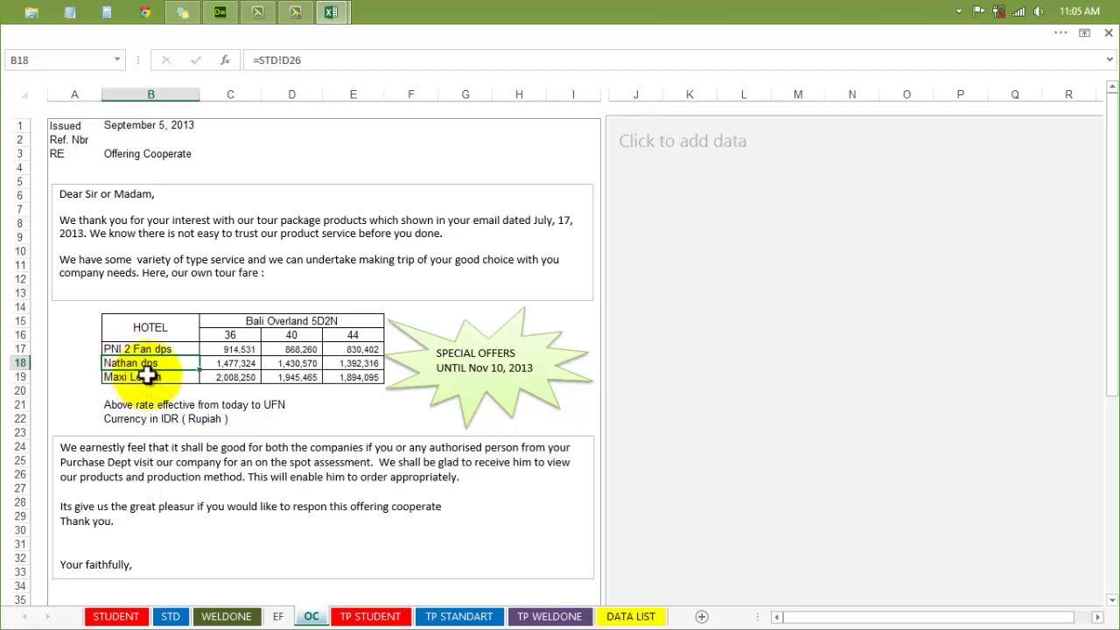
{"action": "left_click", "coordinate": [354, 363]}
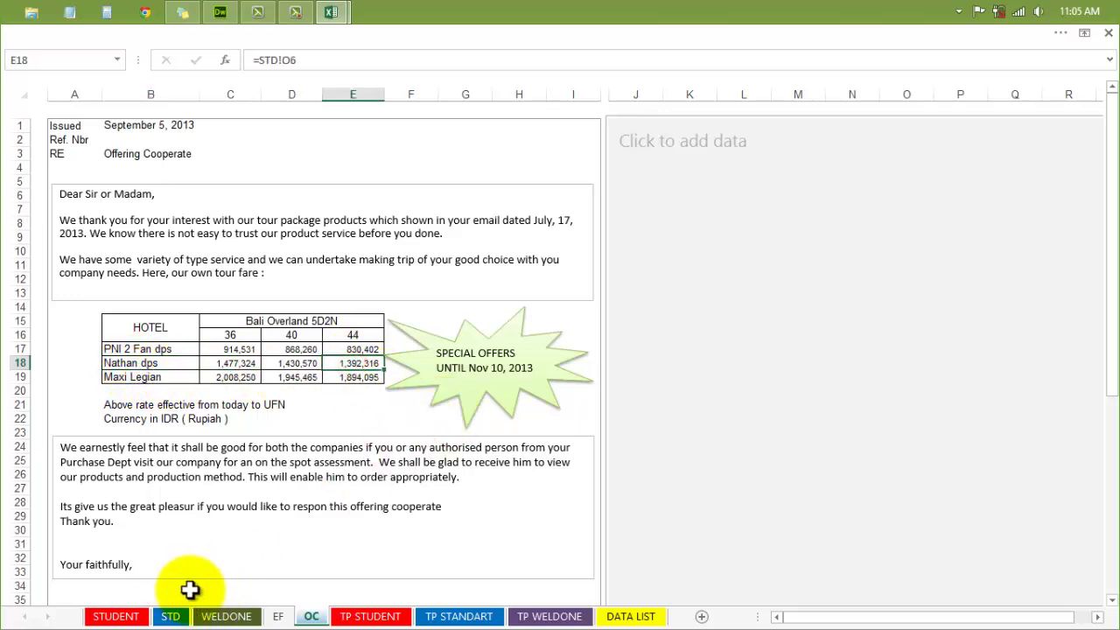
Select the offering letter's first paragraph below the salutation, which thanks the client for their interest
{"action": "left_click", "coordinate": [173, 221]}
{"action": "left_click_drag", "start_coordinate": [60, 220], "coordinate": [452, 234]}
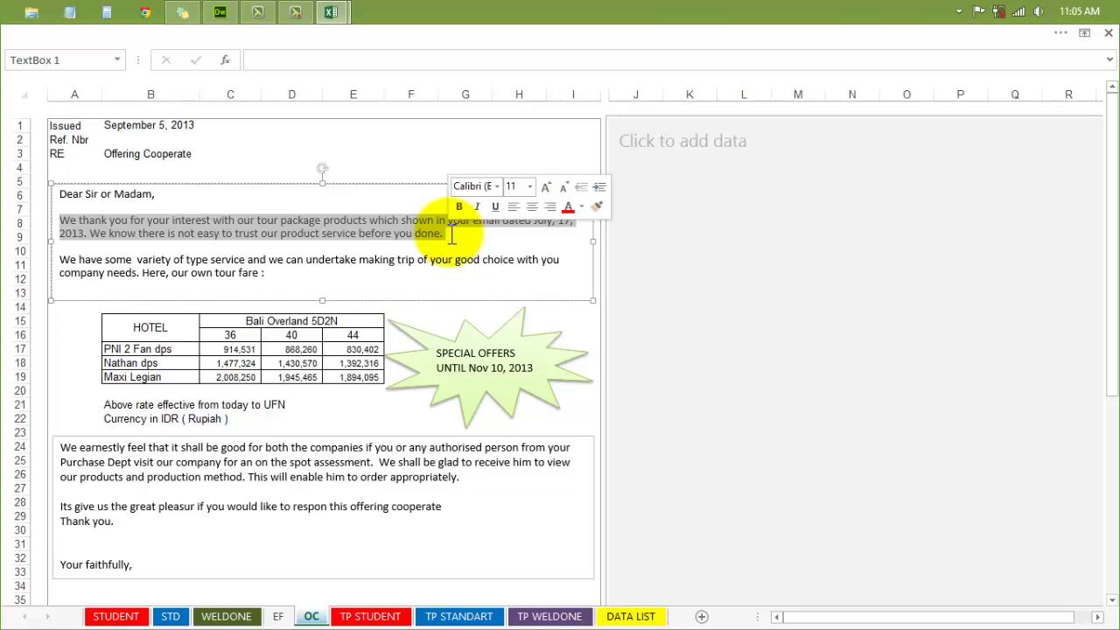
Replace the selected paragraph of the offering letter with the filler text "saasadd" and return to the STD sheet
{"action": "type", "text": "saasadd"}
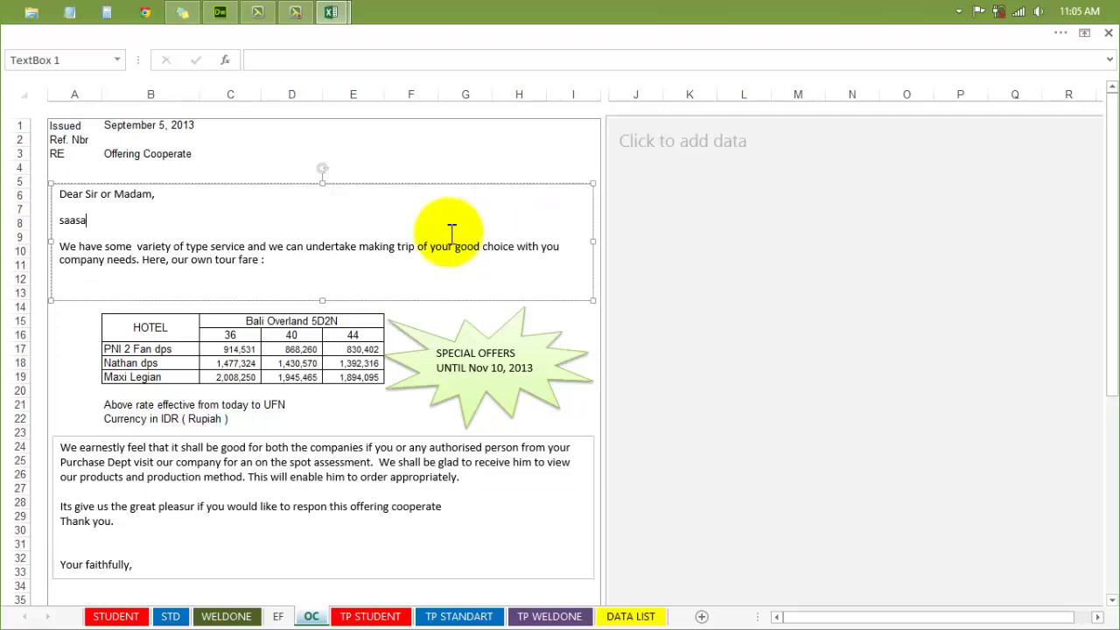
{"action": "left_click", "coordinate": [171, 617]}
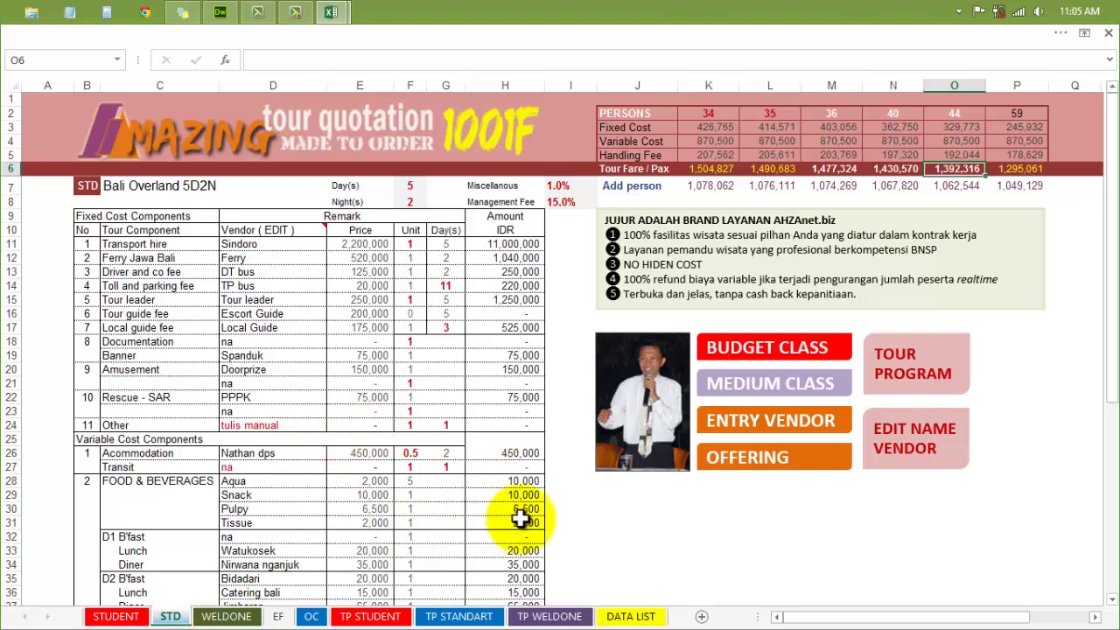
Review the food vendors on the STD sheet, and check the D3 and D4 restaurants in the standard tour program
{"action": "scroll", "coordinate": [520, 519], "scroll_direction": "down", "scroll_amount": 2}
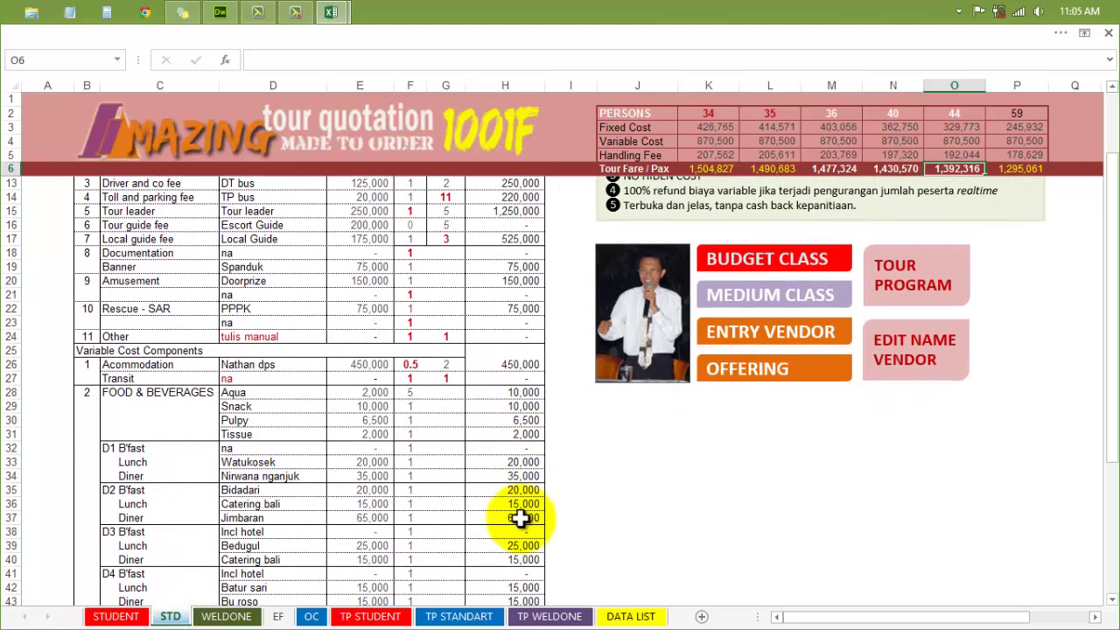
{"action": "scroll", "coordinate": [520, 519], "scroll_direction": "down", "scroll_amount": 2}
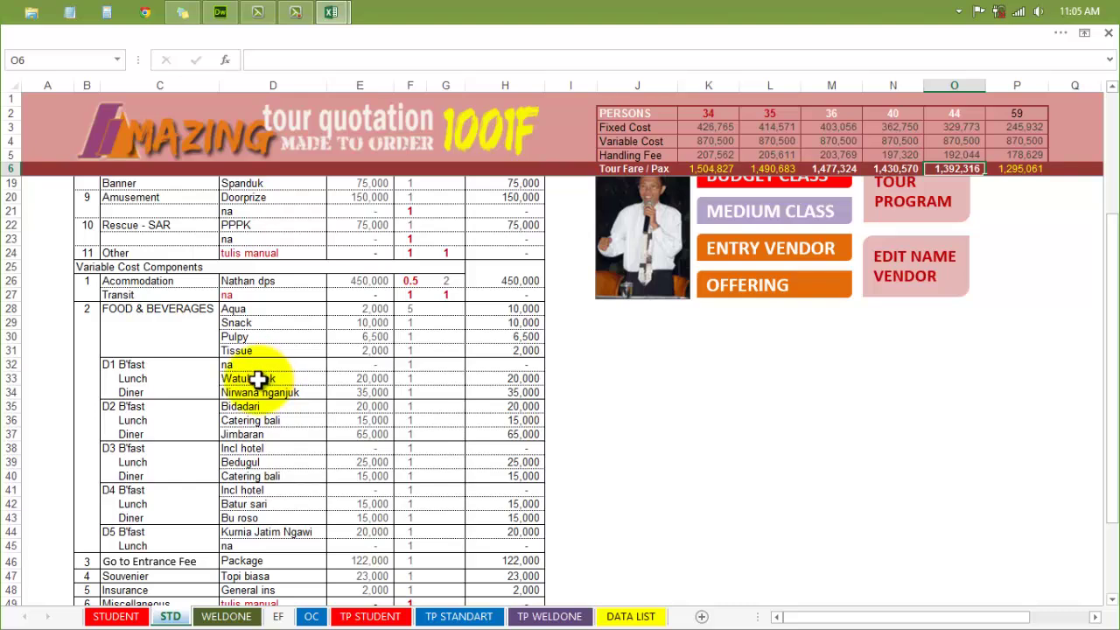
{"action": "scroll", "coordinate": [708, 519], "scroll_direction": "up", "scroll_amount": 2}
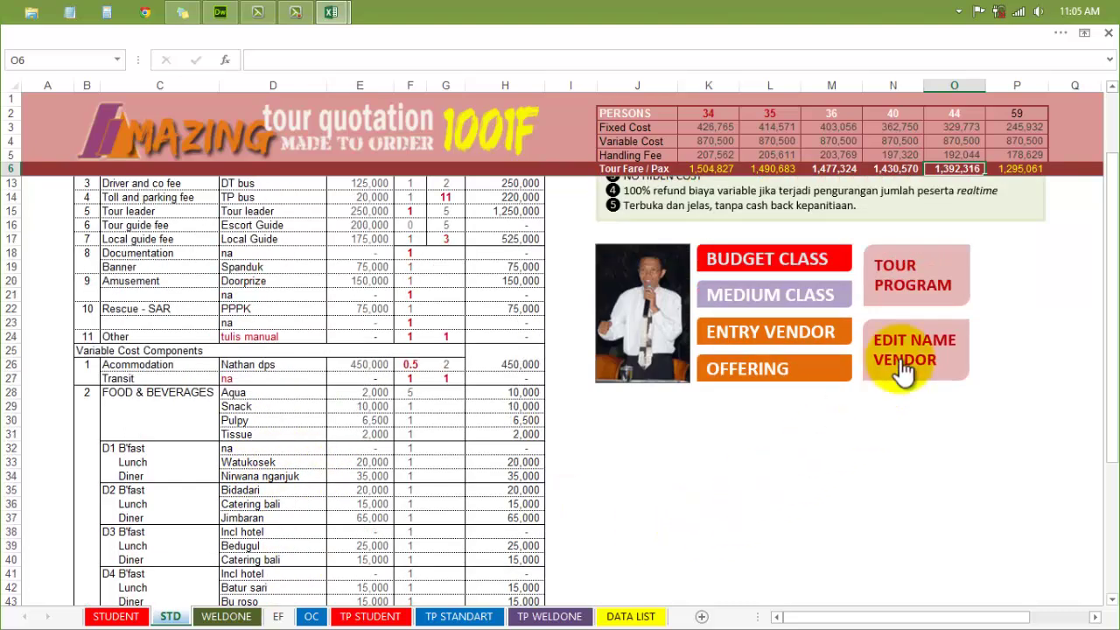
{"action": "left_click", "coordinate": [903, 284]}
{"action": "left_click", "coordinate": [263, 376]}
{"action": "left_click", "coordinate": [248, 391]}
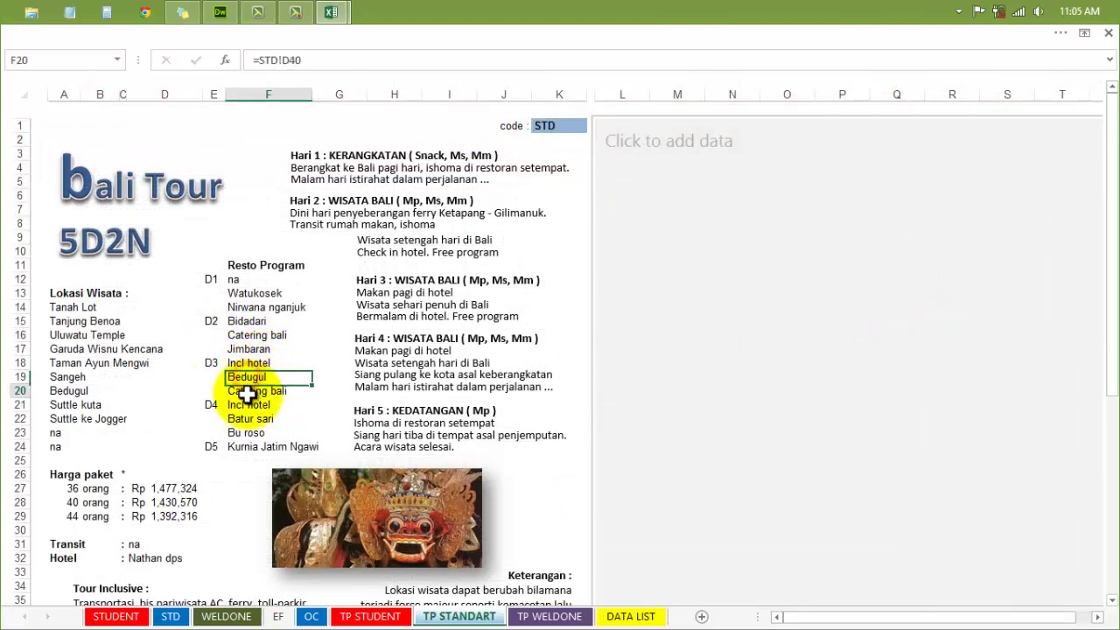
{"action": "left_click", "coordinate": [240, 419]}
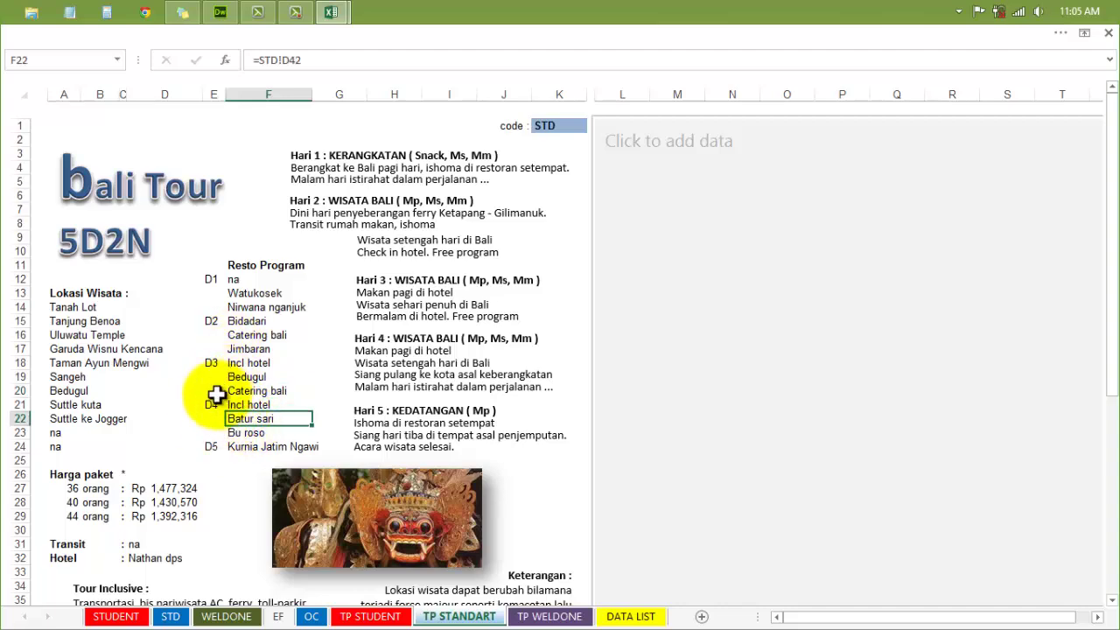
Change the D4 Lunch vendor on the STD sheet to Bedugul
{"action": "left_click", "coordinate": [169, 617]}
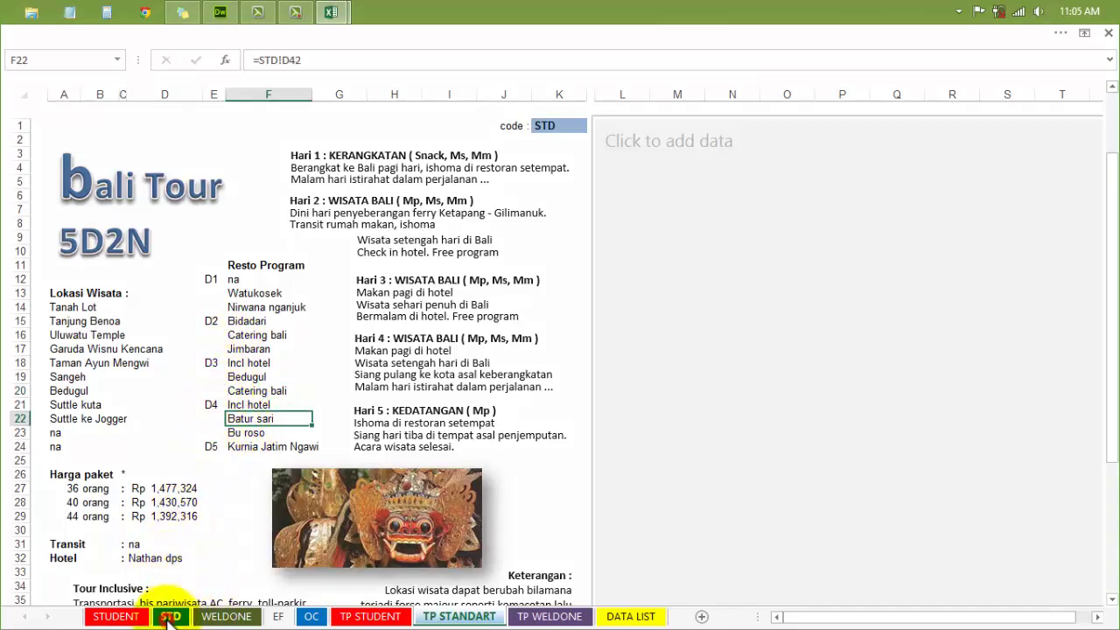
{"action": "left_click", "coordinate": [250, 531]}
{"action": "scroll", "coordinate": [244, 540], "scroll_direction": "down", "scroll_amount": 2}
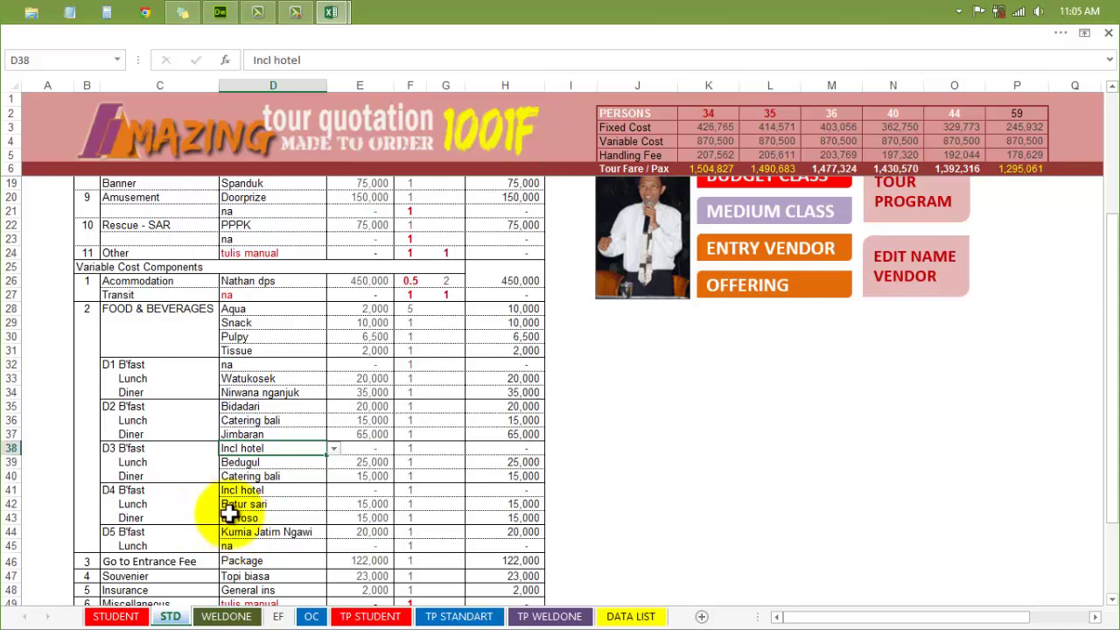
{"action": "left_click", "coordinate": [258, 503]}
{"action": "left_click", "coordinate": [333, 504]}
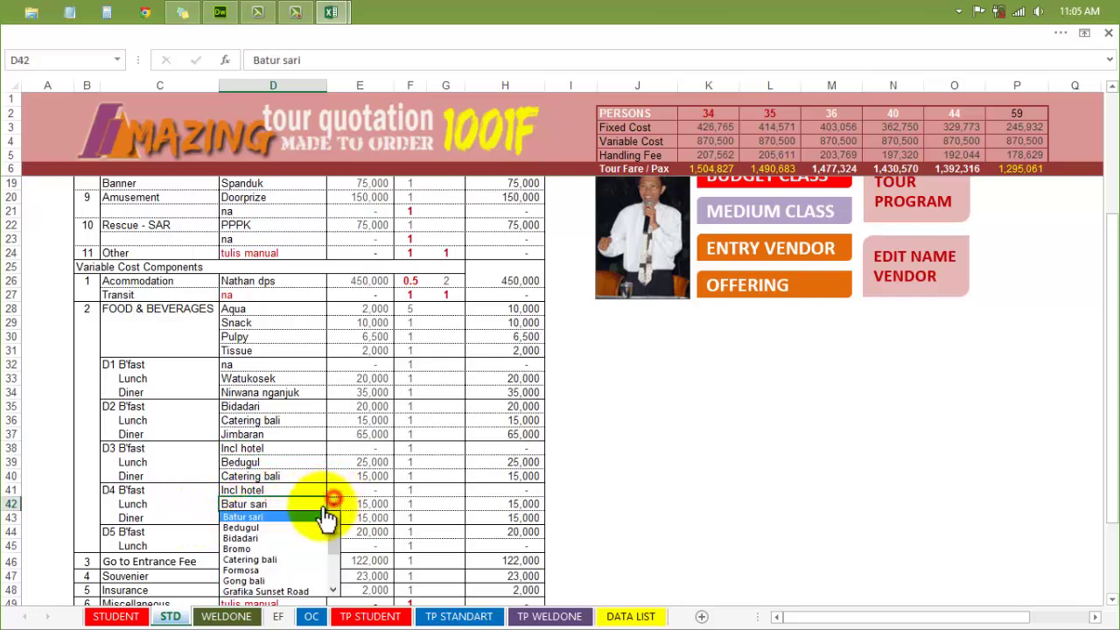
{"action": "left_click", "coordinate": [253, 528]}
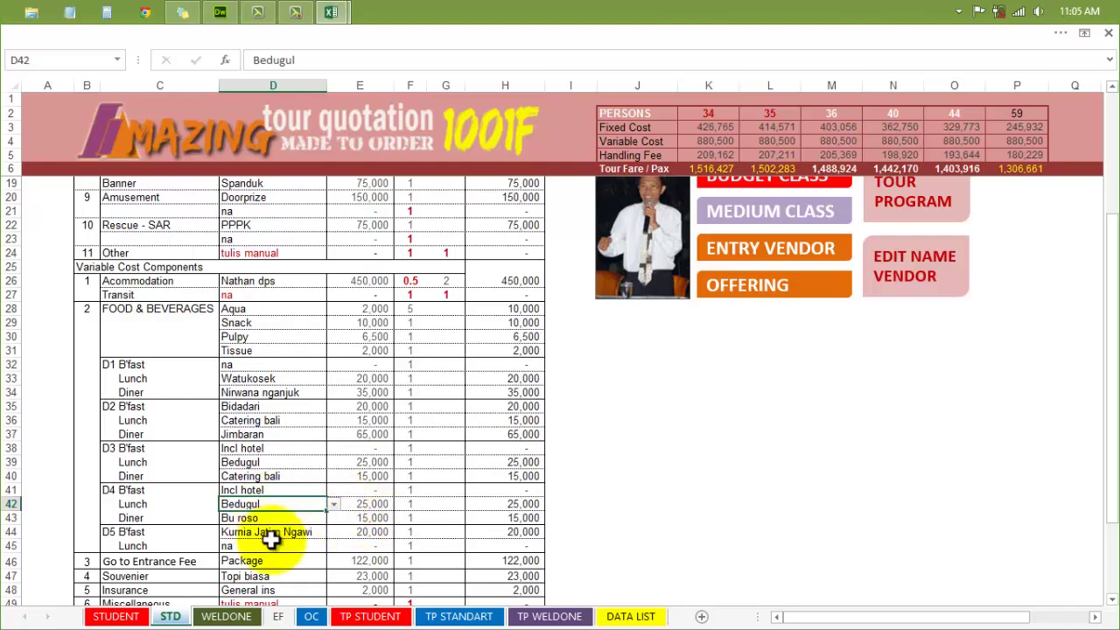
Check the D4 lunch restaurant, the 44-person package price and the transit entry in the standard tour program
{"action": "left_click", "coordinate": [917, 201]}
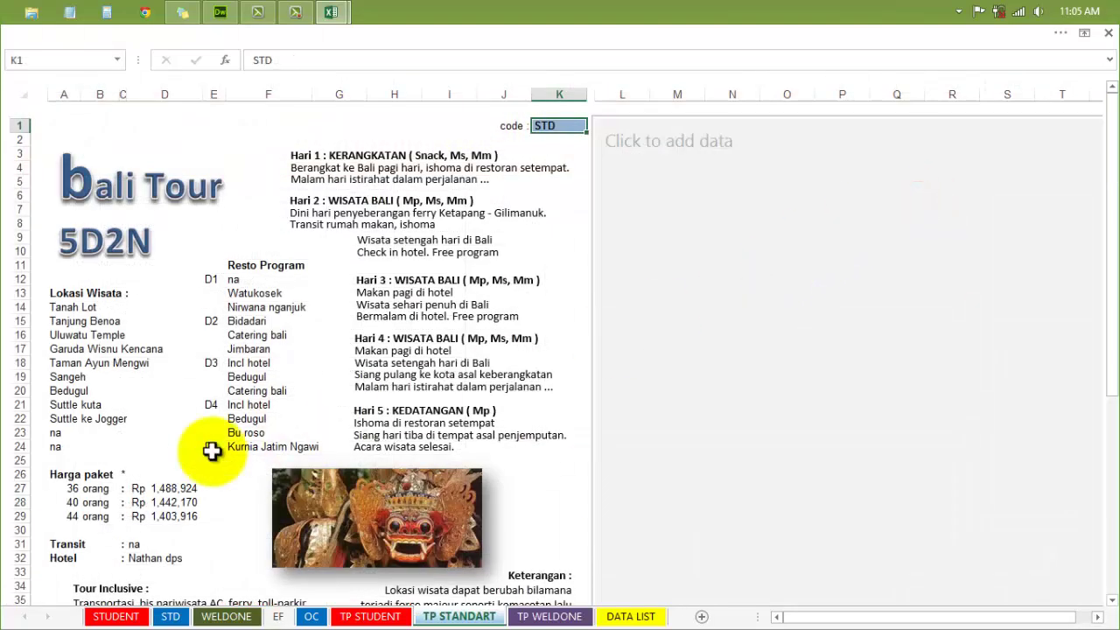
{"action": "left_click", "coordinate": [244, 421]}
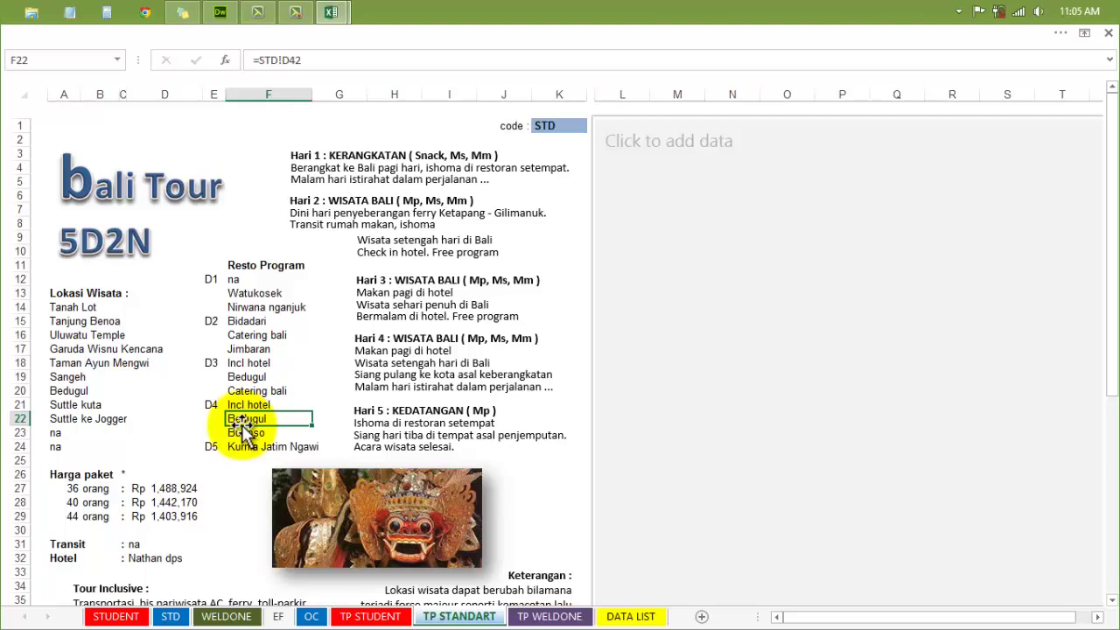
{"action": "left_click", "coordinate": [167, 518]}
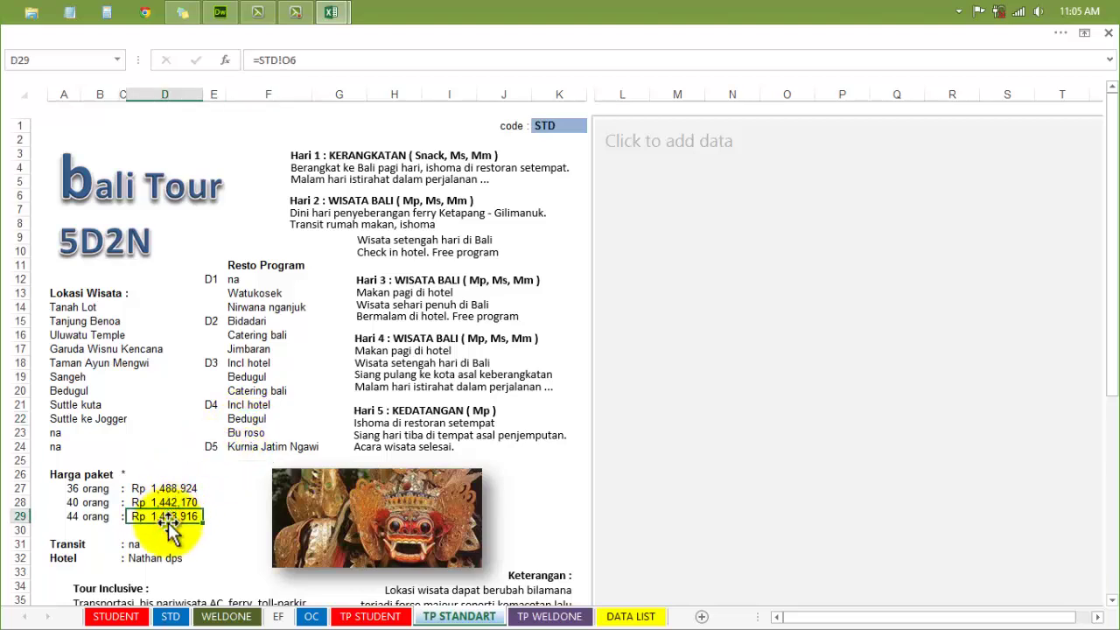
{"action": "left_click", "coordinate": [147, 543]}
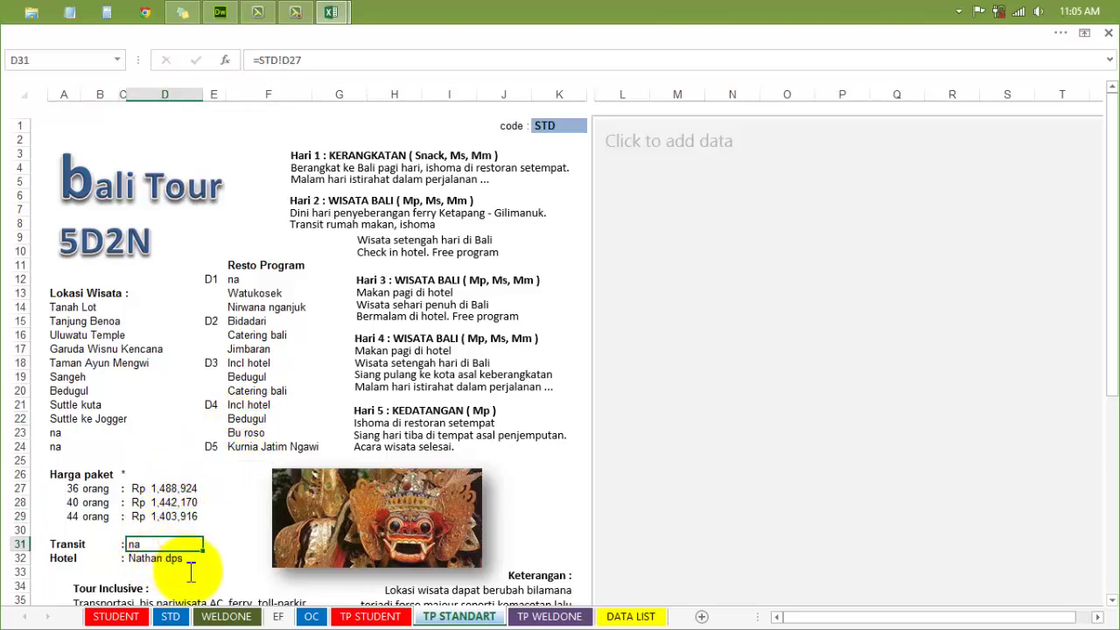
Set the Transit vendor on the STD sheet to "hotel" with a price of 25,000
{"action": "left_click", "coordinate": [171, 617]}
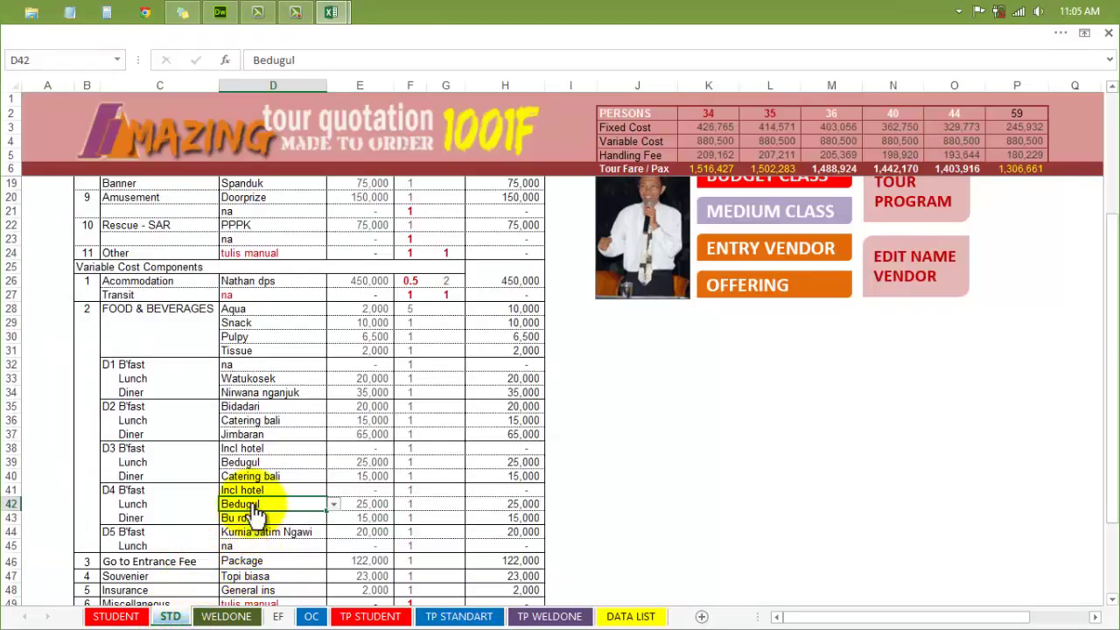
{"action": "left_click", "coordinate": [261, 296]}
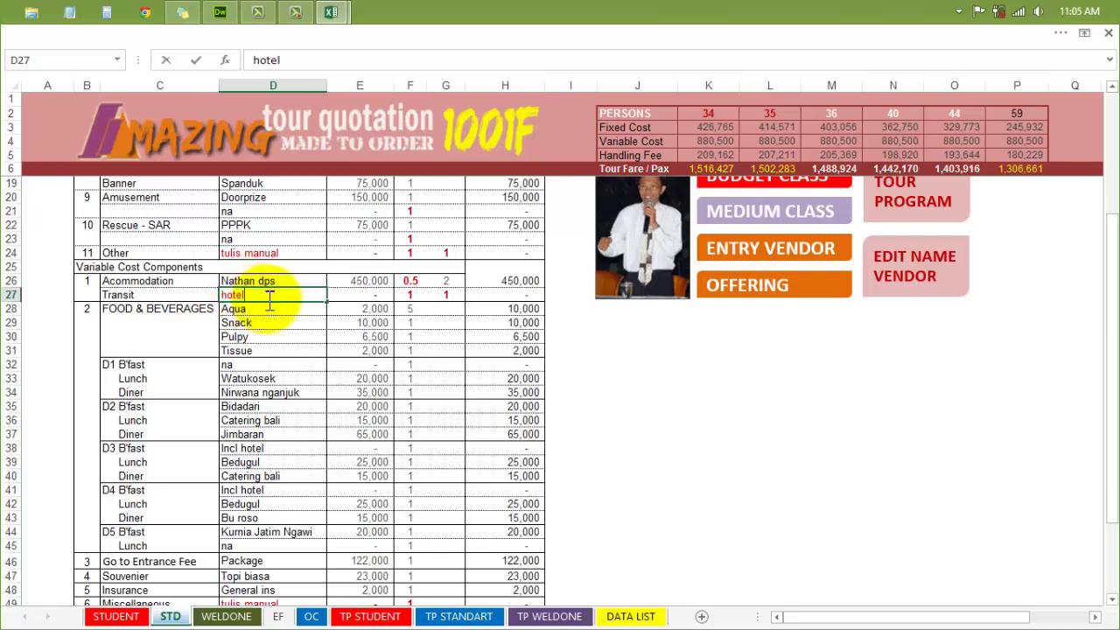
{"action": "left_click", "coordinate": [367, 297]}
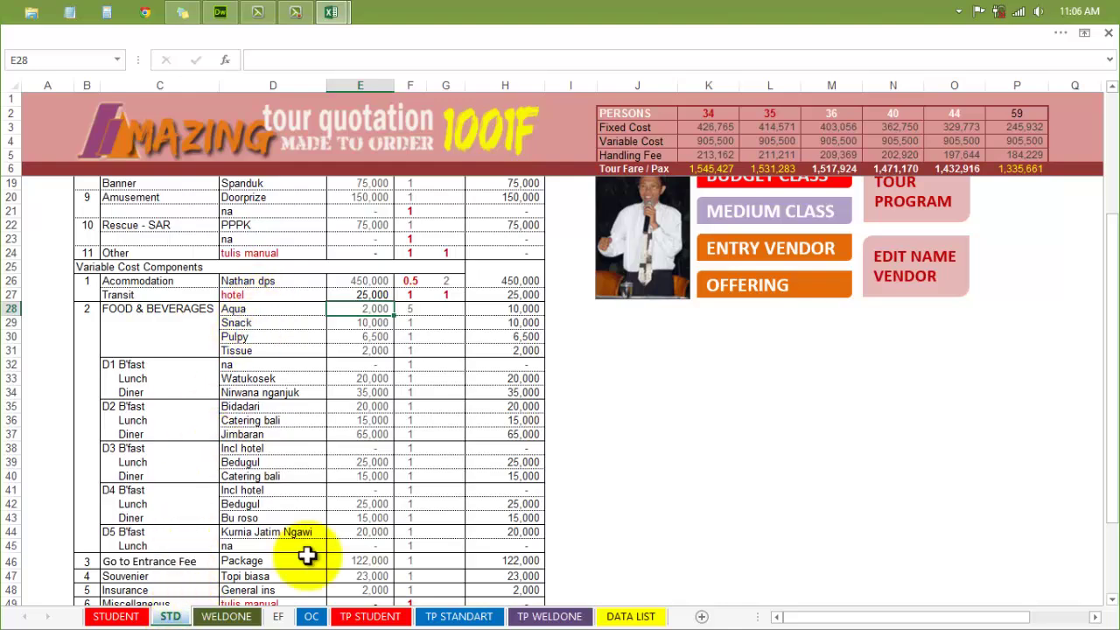
Check the transit entry and 44-person price in the standard tour program, and compare the 44-person Tour Fare on the STD sheet
{"action": "left_click", "coordinate": [892, 205]}
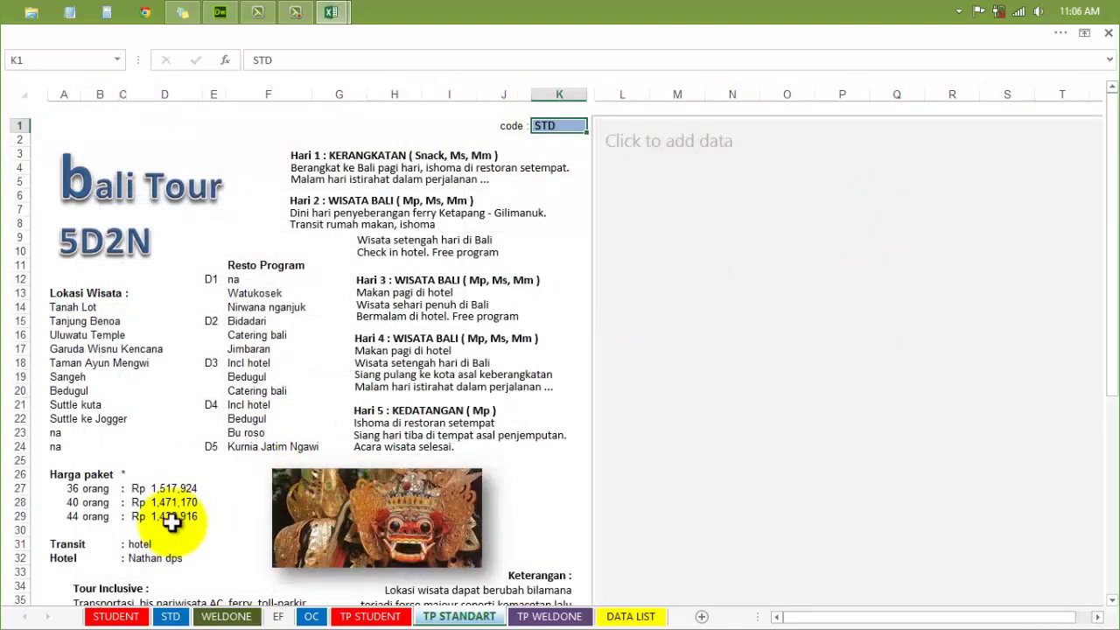
{"action": "left_click", "coordinate": [136, 544]}
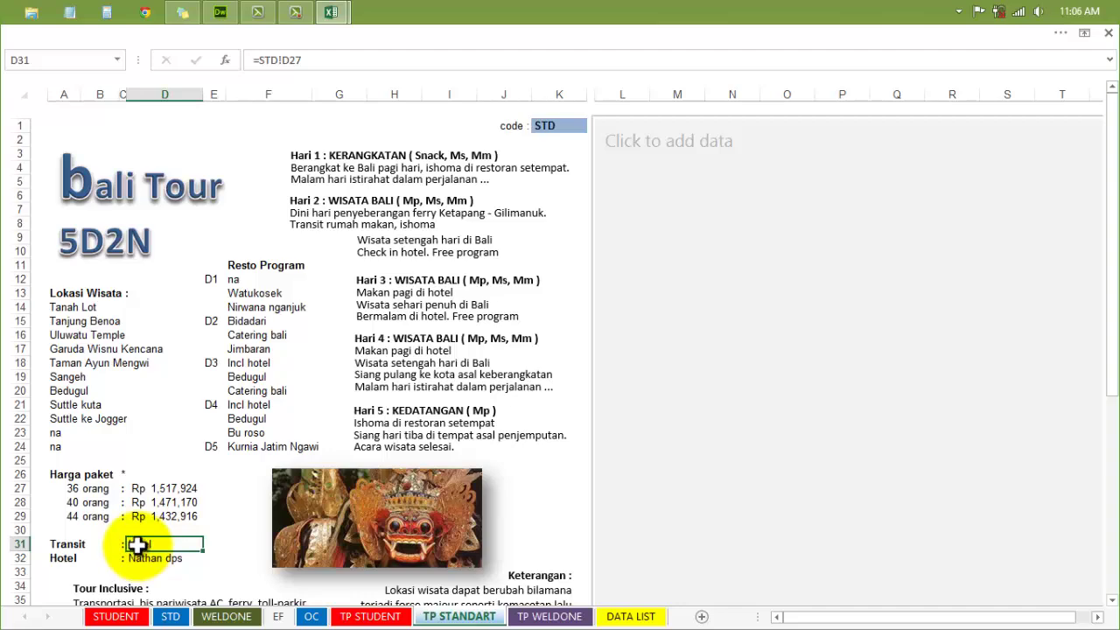
{"action": "left_click", "coordinate": [180, 517]}
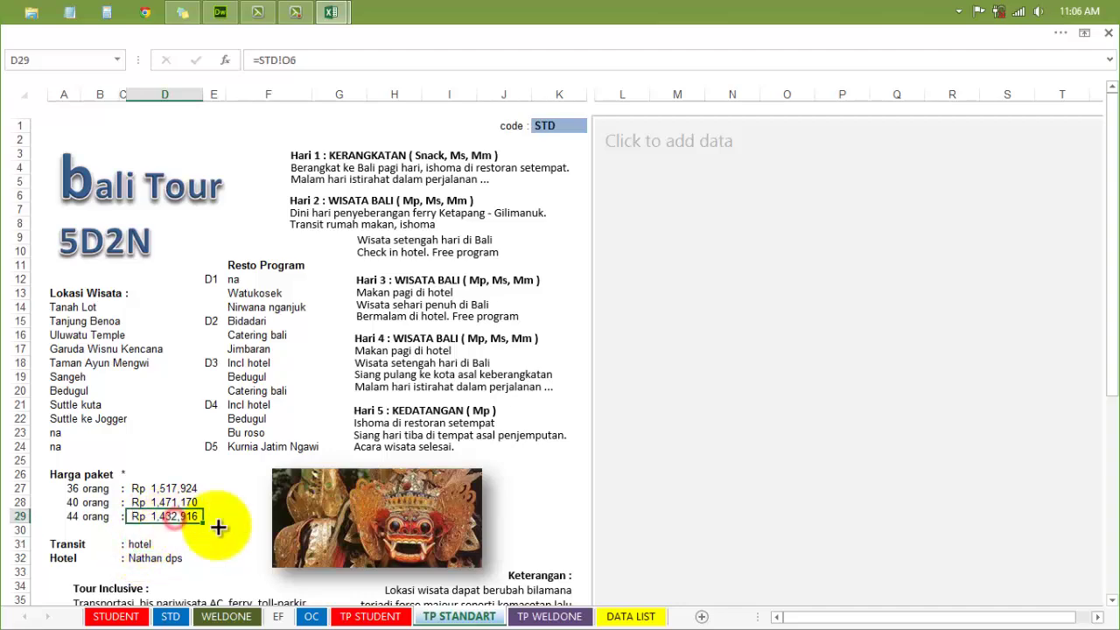
{"action": "left_click", "coordinate": [170, 616]}
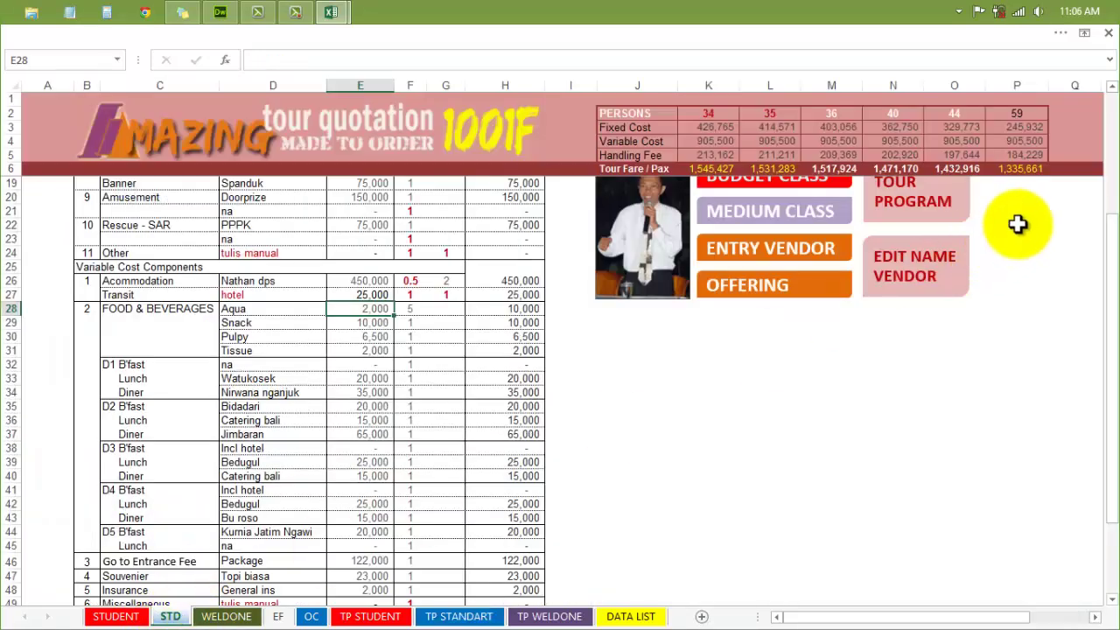
{"action": "left_click", "coordinate": [952, 169]}
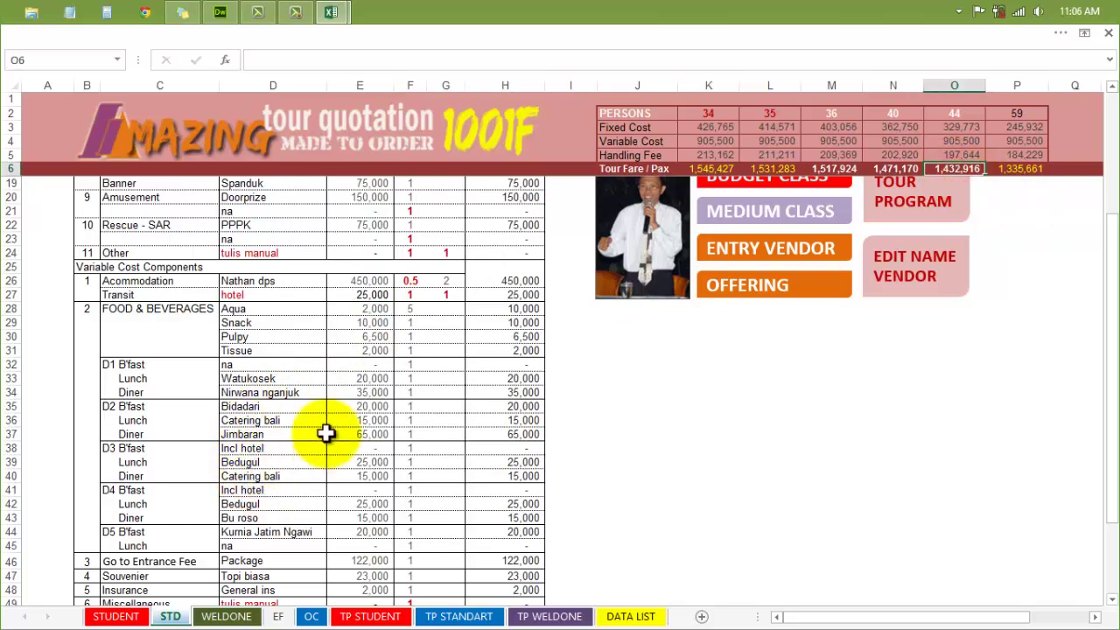
Set the Transit price on the STD sheet to 0 and check the Tour Fare / Pax for 44 persons
{"action": "left_click", "coordinate": [373, 295]}
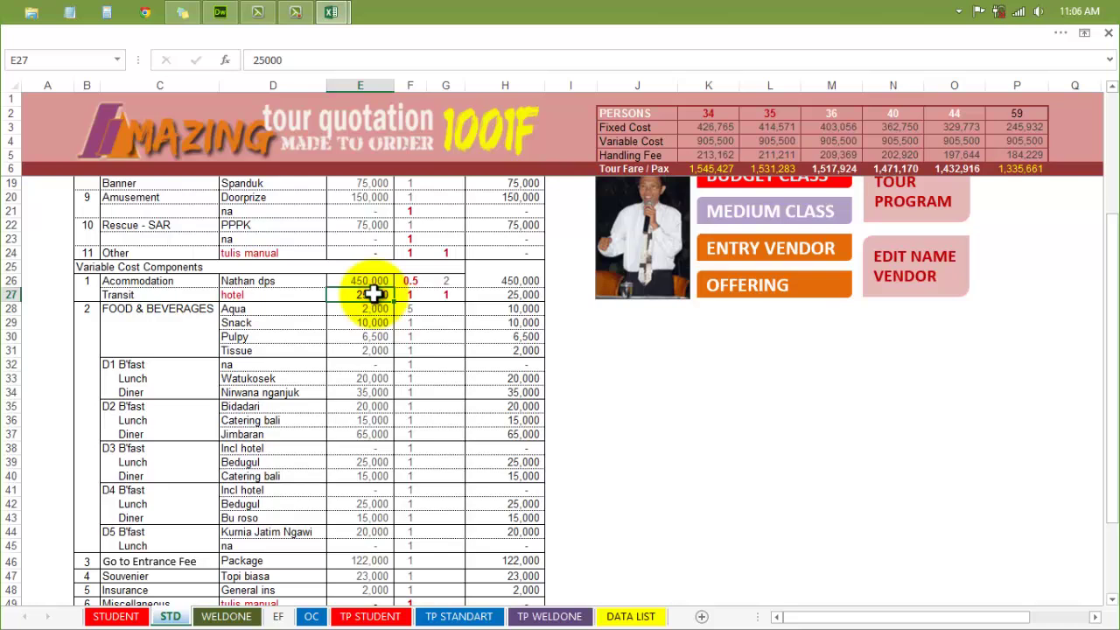
{"action": "key", "text": "Delete"}
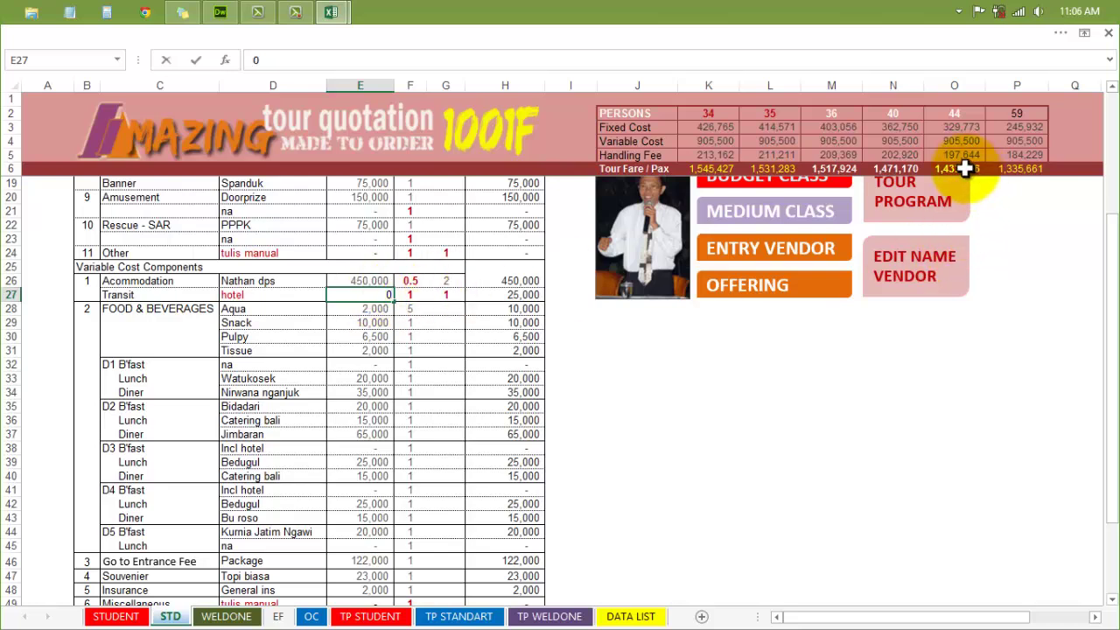
{"action": "left_click", "coordinate": [963, 168]}
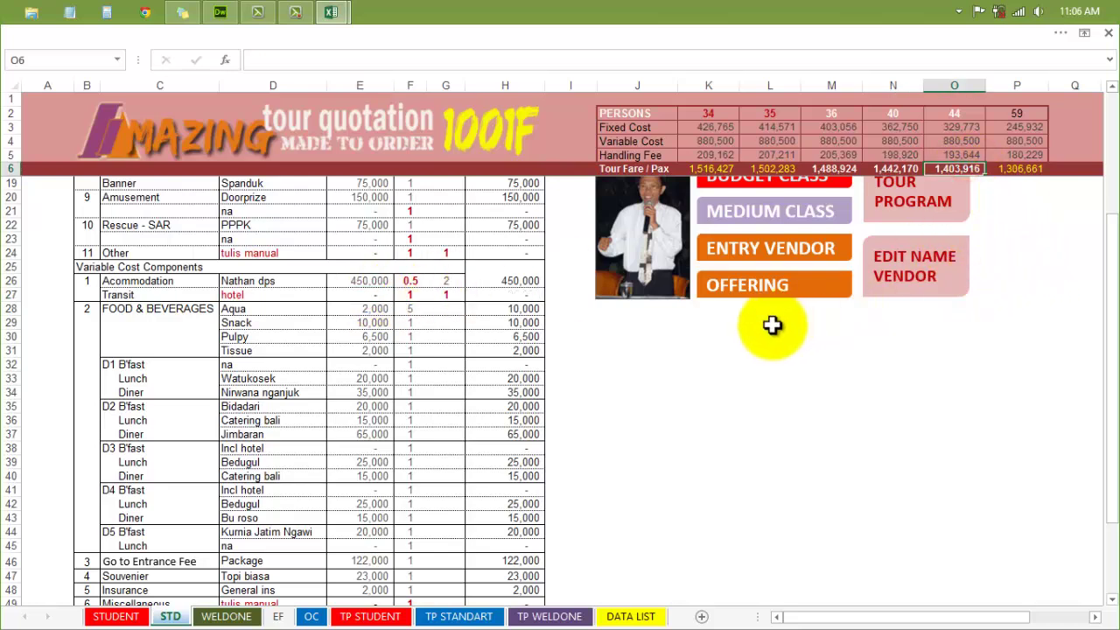
Open the entrance fee list from the STD sheet and change the first STANDART attraction to Tirta Empul
{"action": "scroll", "coordinate": [271, 495], "scroll_direction": "down", "scroll_amount": 1}
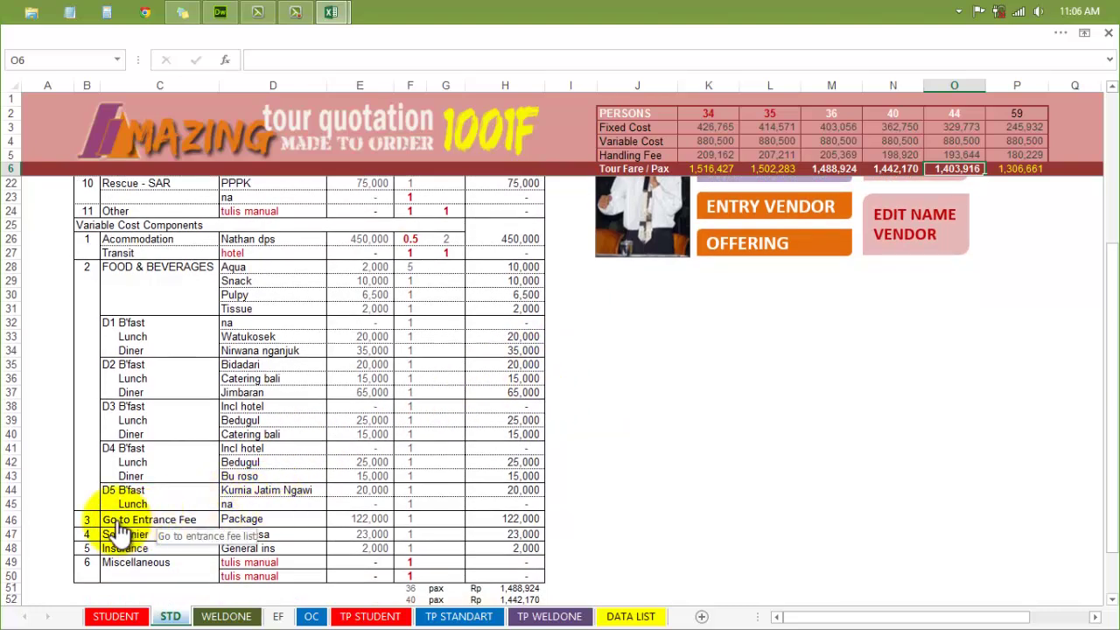
{"action": "left_click", "coordinate": [116, 520]}
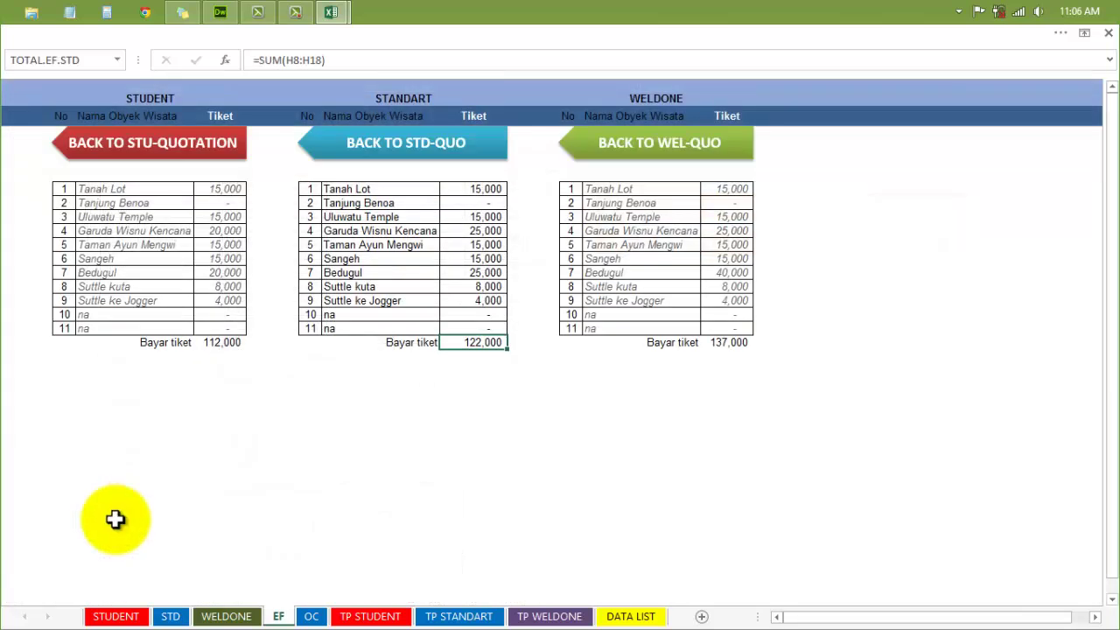
{"action": "left_click", "coordinate": [391, 191]}
{"action": "left_click", "coordinate": [446, 189]}
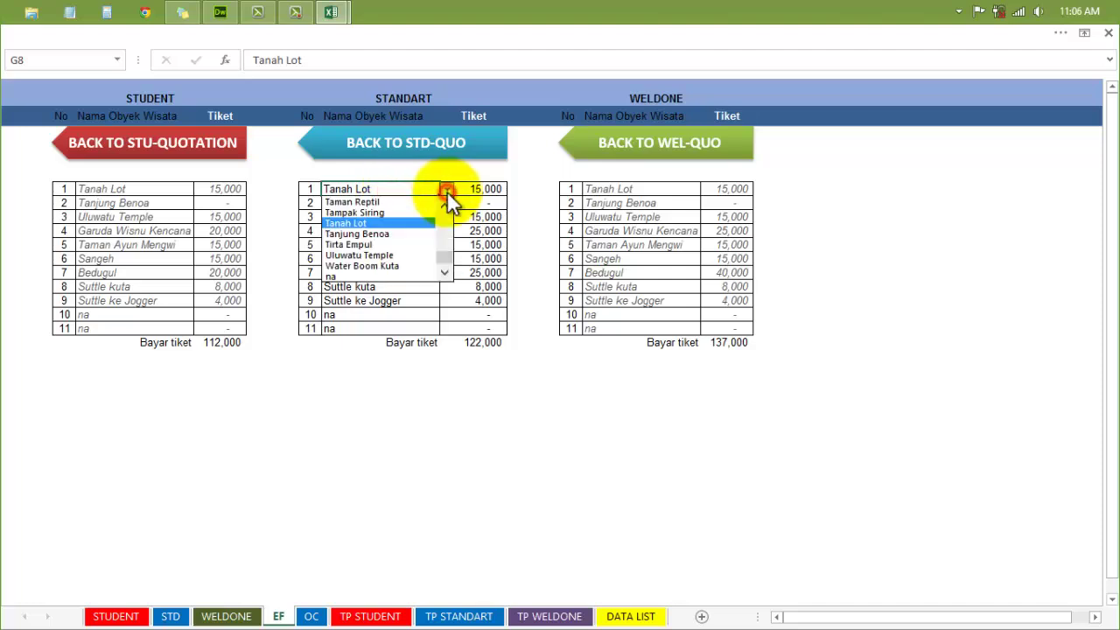
{"action": "left_click", "coordinate": [389, 246]}
{"action": "left_click", "coordinate": [370, 203]}
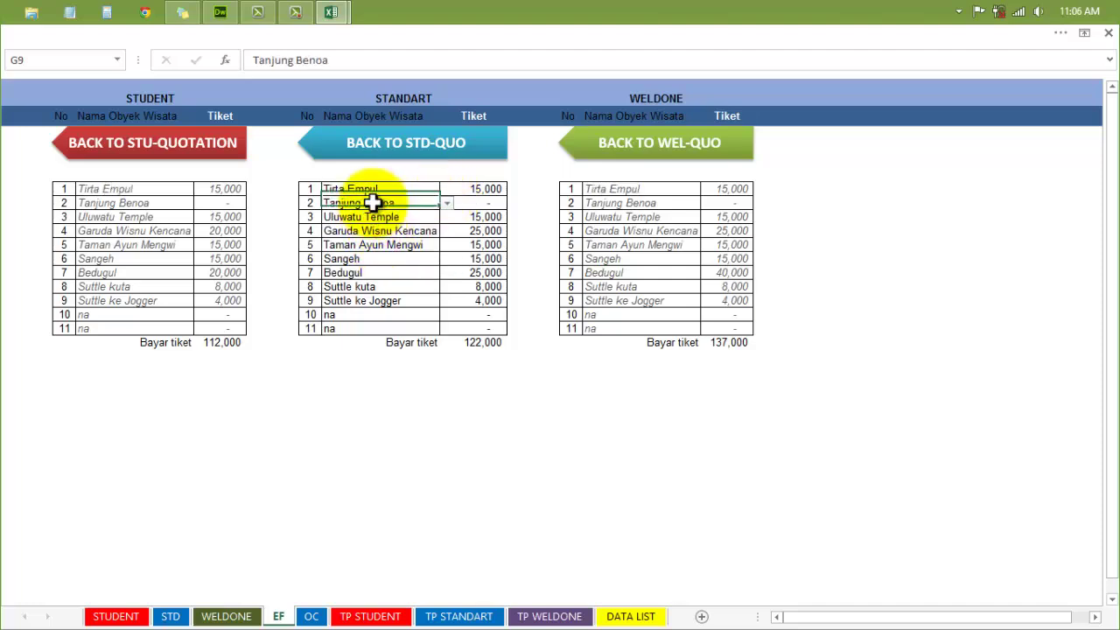
{"action": "left_click", "coordinate": [446, 203]}
{"action": "left_click", "coordinate": [382, 243]}
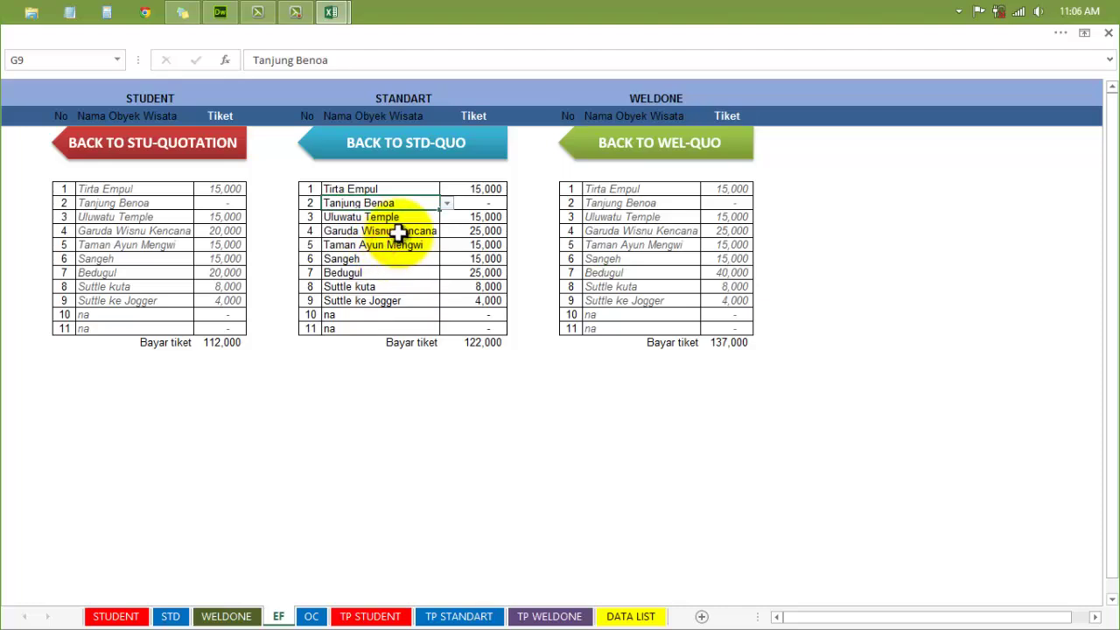
In the STANDART entrance fee list, change attraction 4 to Goa Lawa and attraction 6 to Suttle ke Jogger
{"action": "left_click", "coordinate": [437, 231]}
{"action": "left_click", "coordinate": [446, 232]}
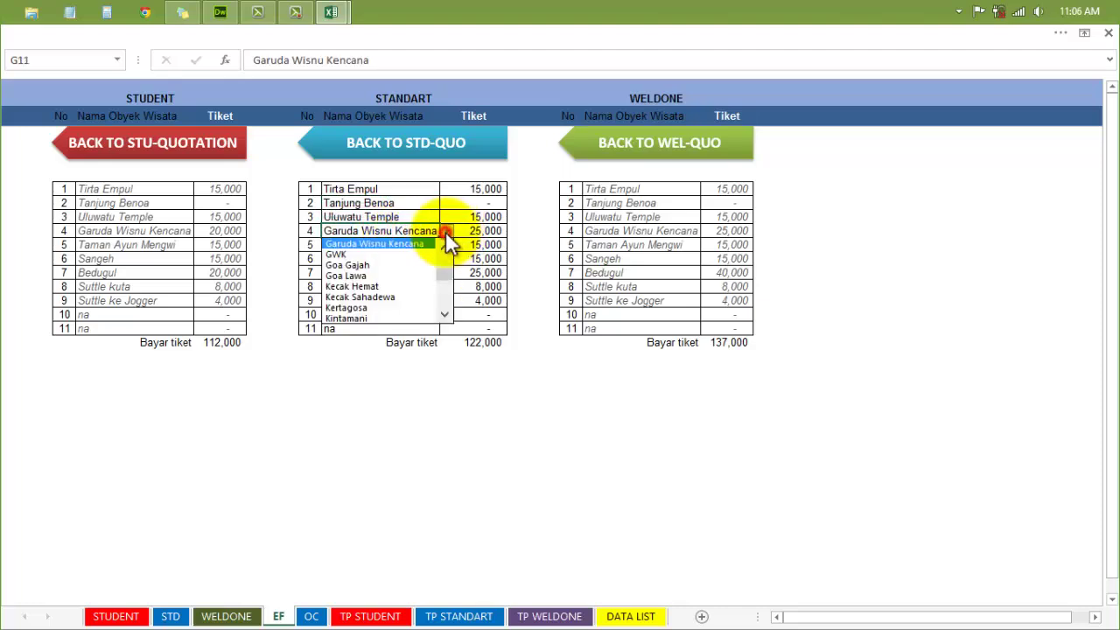
{"action": "left_click", "coordinate": [367, 274]}
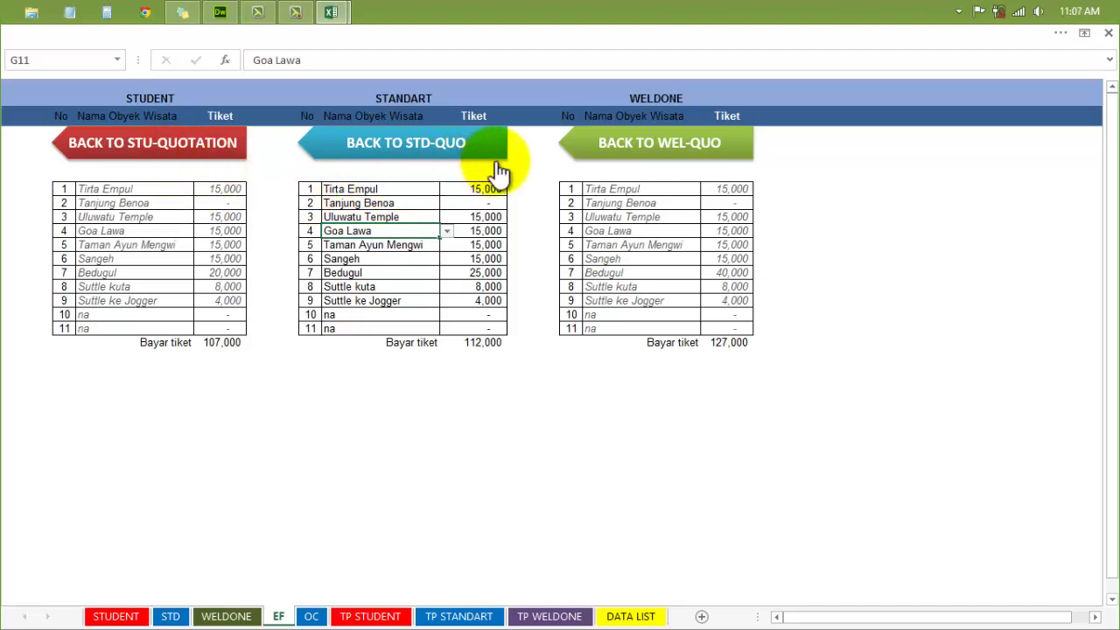
{"action": "left_click", "coordinate": [371, 260]}
{"action": "left_click", "coordinate": [447, 259]}
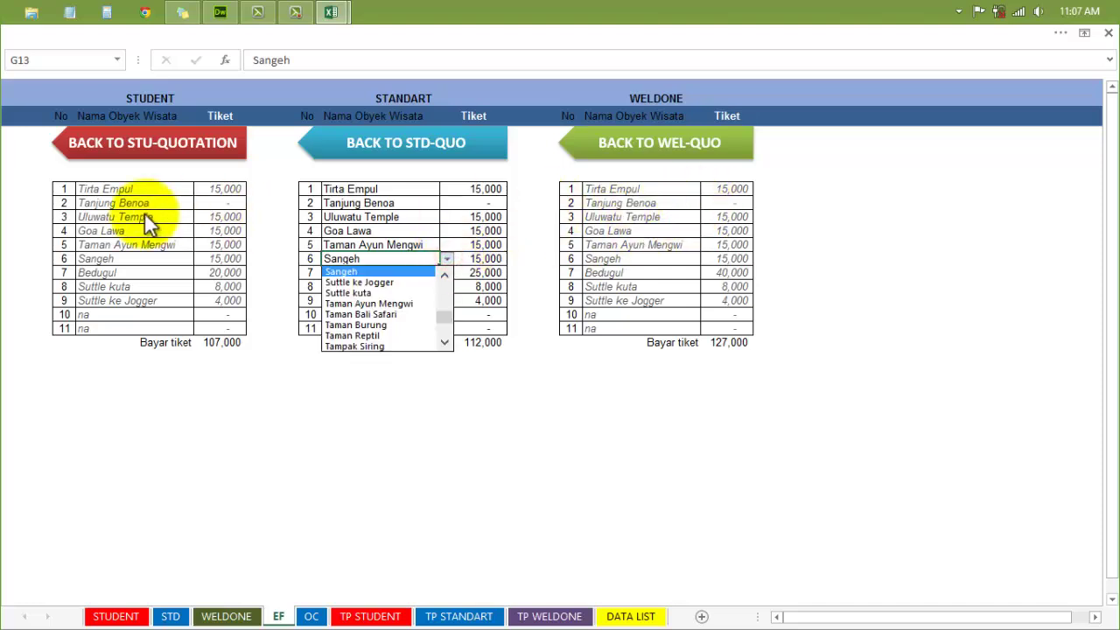
{"action": "left_click", "coordinate": [364, 281]}
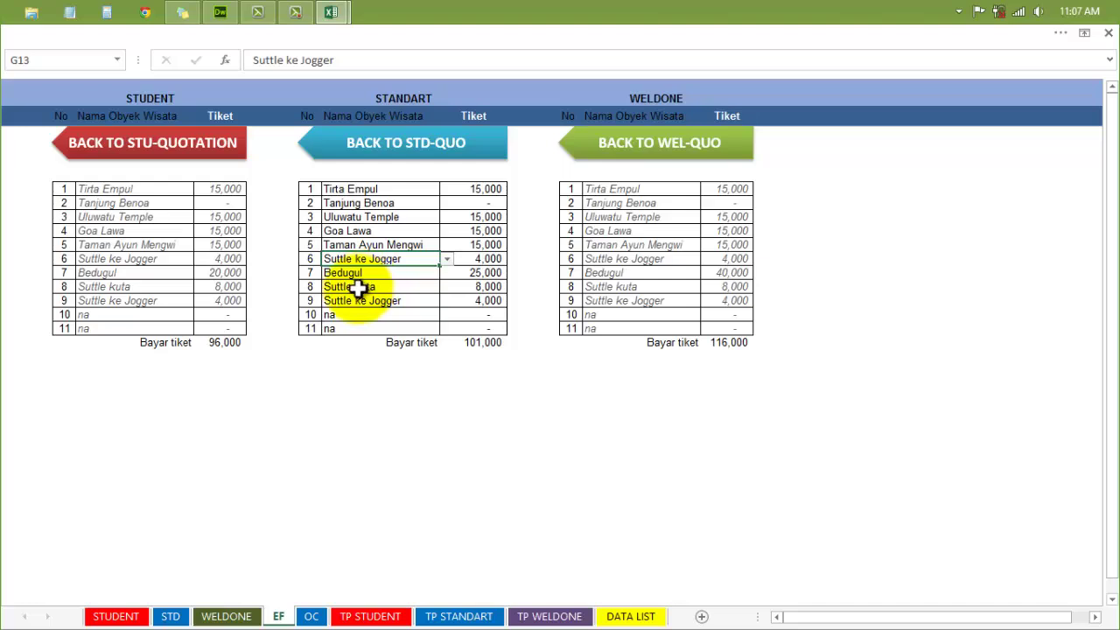
Set attraction 8 in the STANDART entrance fee list to na
{"action": "left_click", "coordinate": [358, 288]}
{"action": "left_click", "coordinate": [447, 287]}
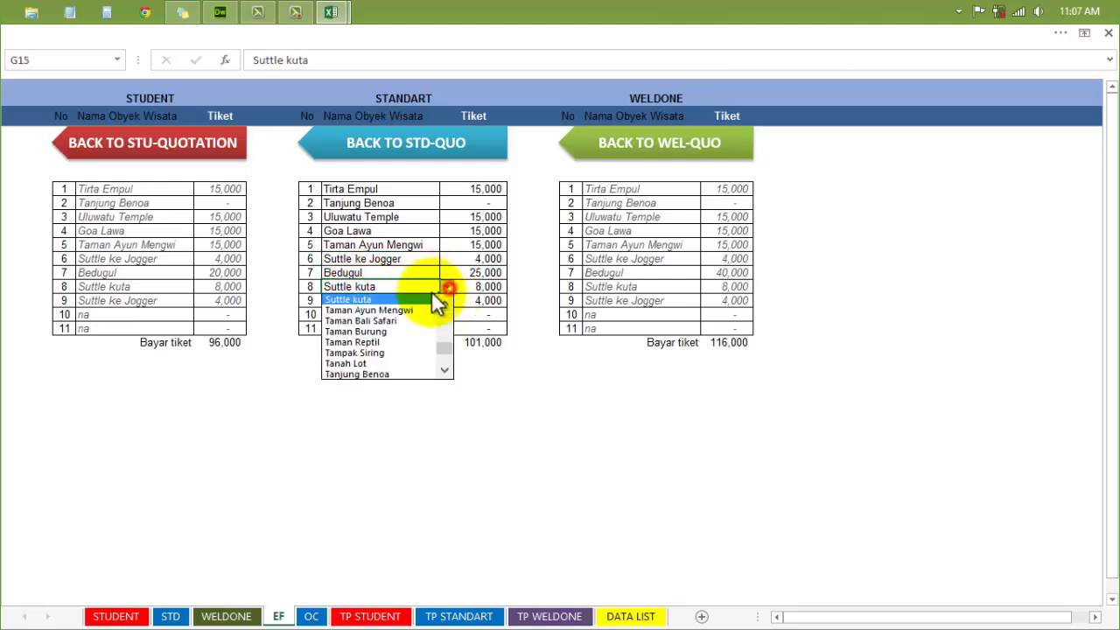
{"action": "left_click", "coordinate": [442, 340]}
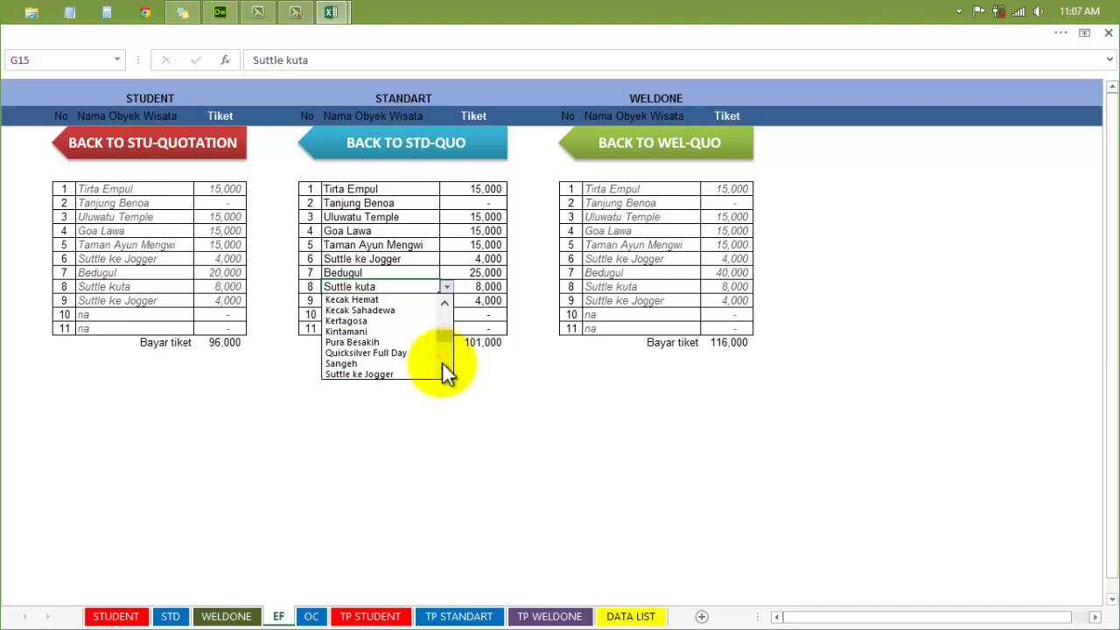
{"action": "left_click", "coordinate": [441, 335]}
{"action": "left_click", "coordinate": [444, 346]}
{"action": "left_click", "coordinate": [444, 361]}
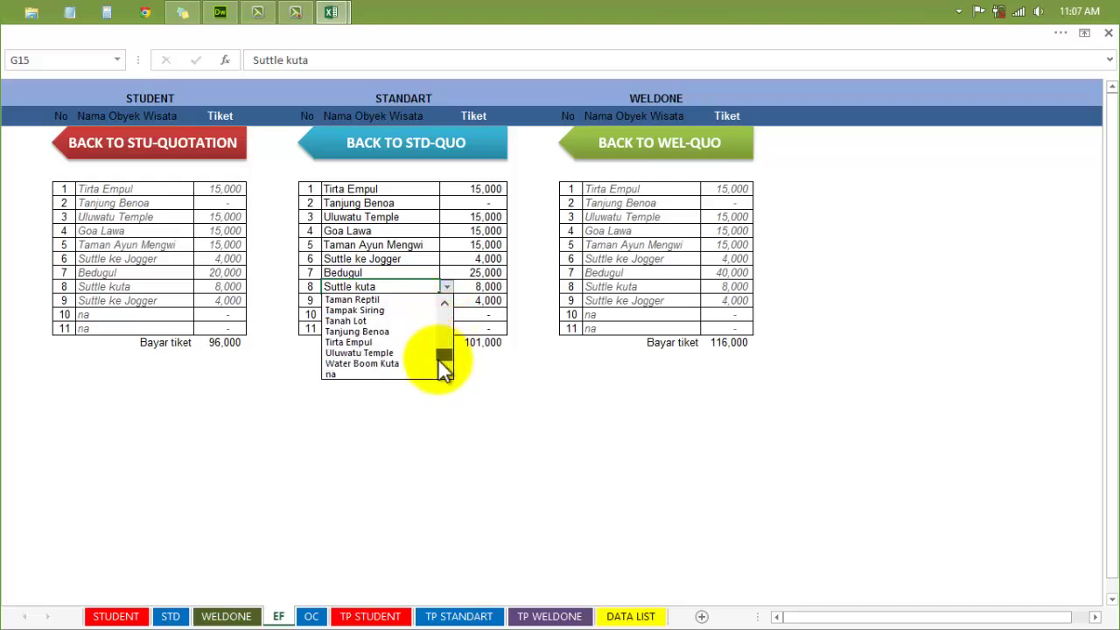
{"action": "left_click", "coordinate": [359, 373]}
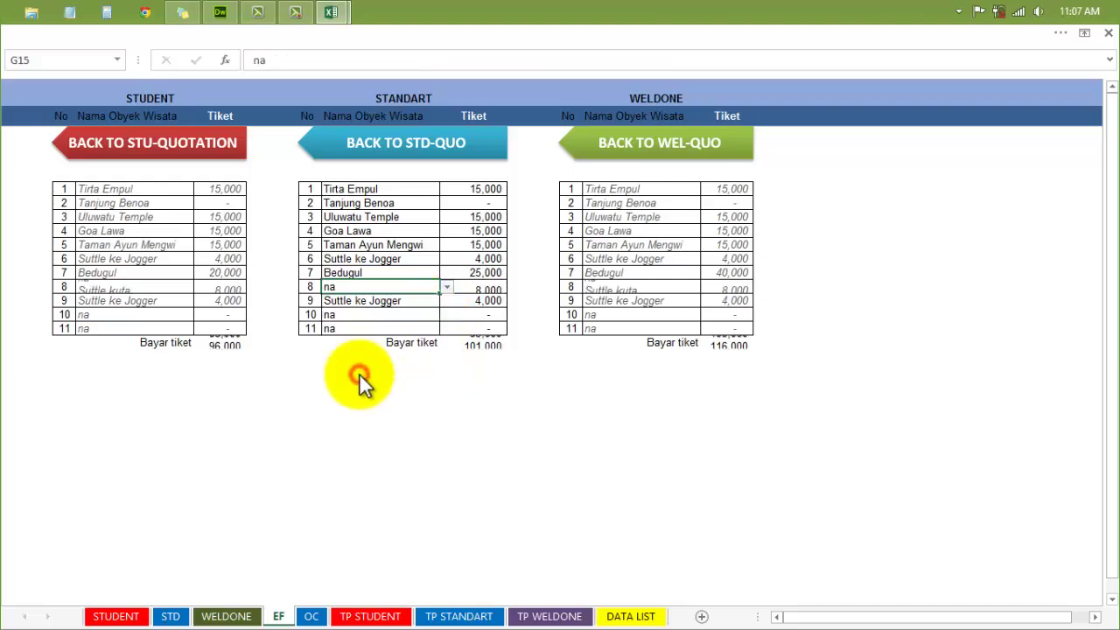
Change attraction 8 in the STANDART entrance fee list to Uluwatu Temple
{"action": "left_click", "coordinate": [452, 290]}
{"action": "left_click", "coordinate": [430, 286]}
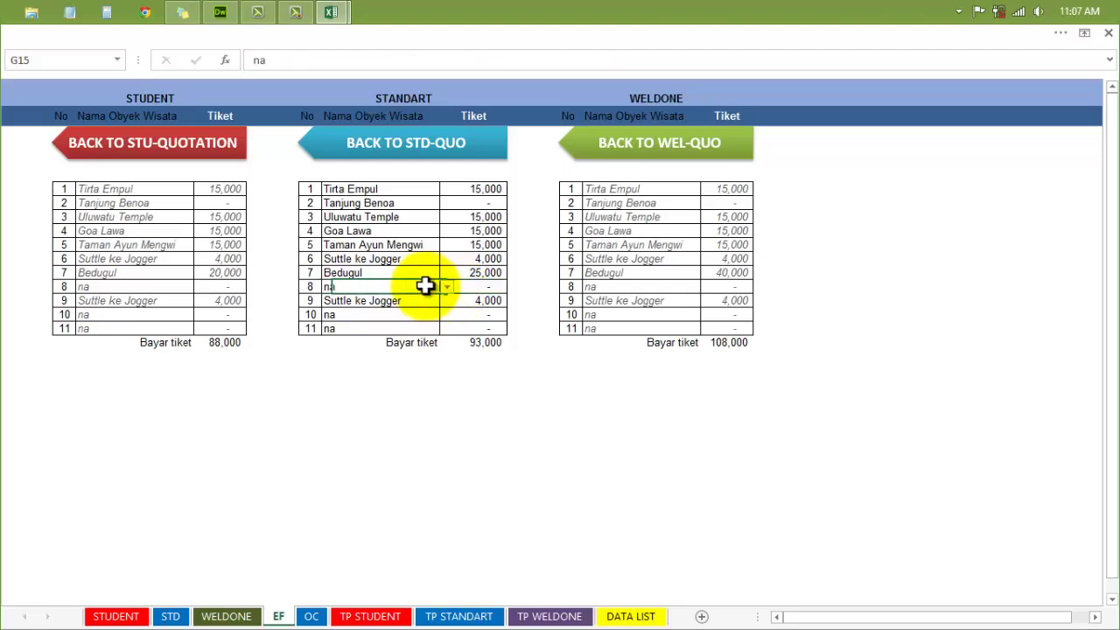
{"action": "left_click", "coordinate": [447, 287]}
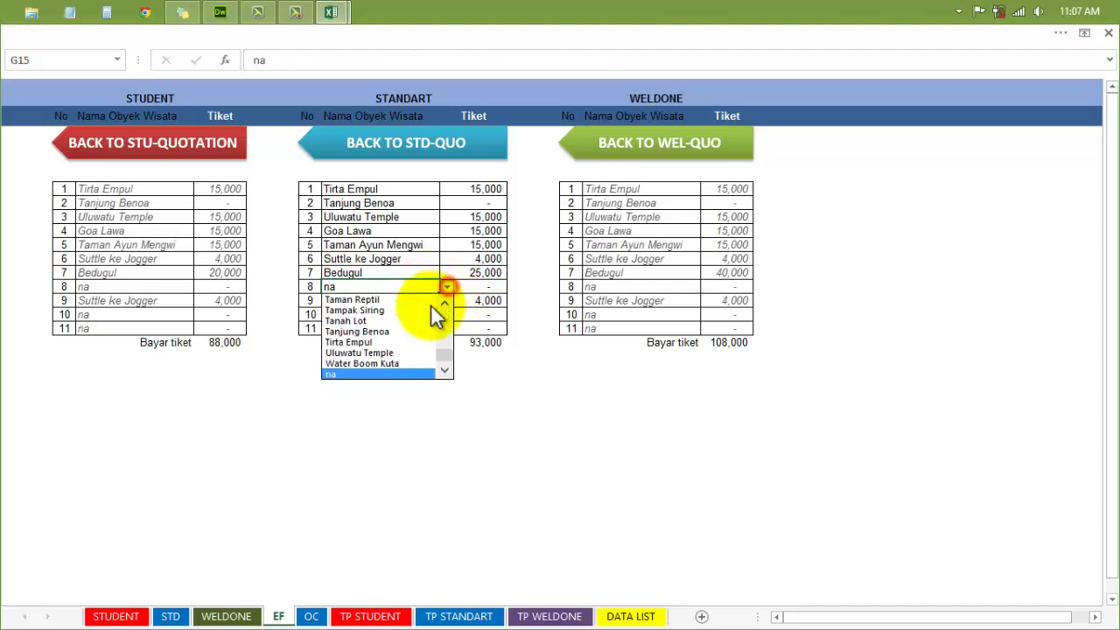
{"action": "left_click", "coordinate": [404, 353]}
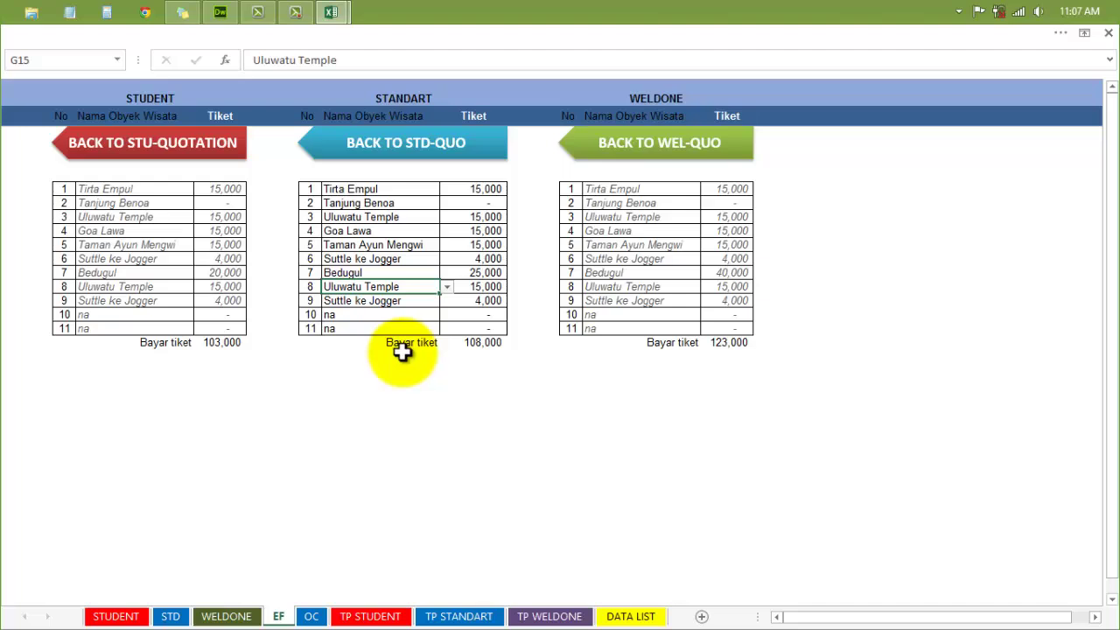
Check the STANDART ticket total against the entrance fee package price in the STD quotation
{"action": "left_click", "coordinate": [480, 343]}
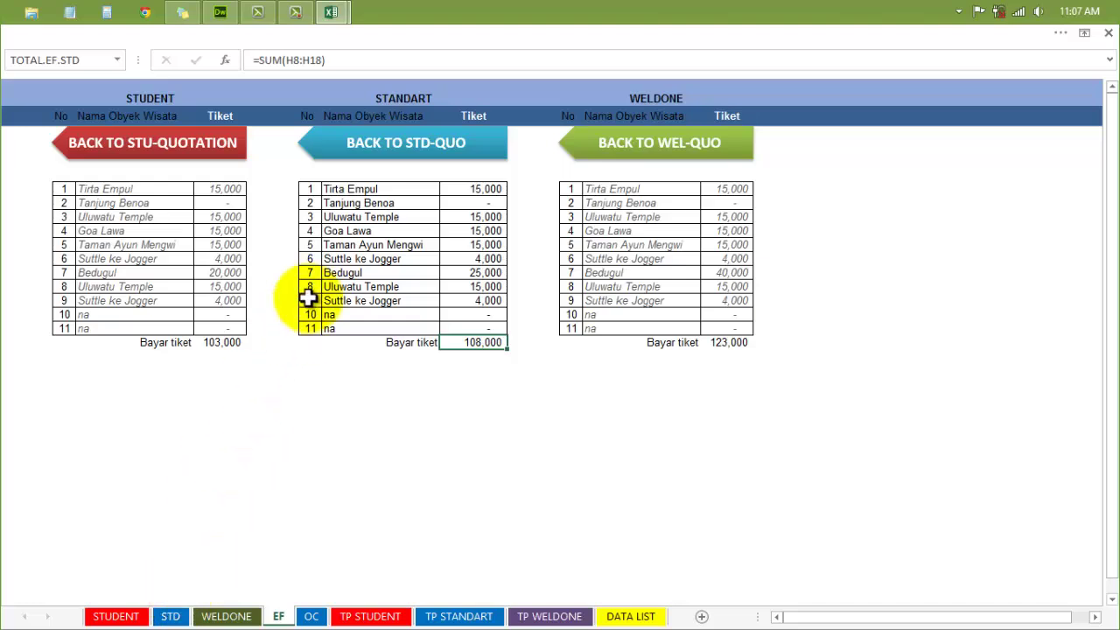
{"action": "left_click", "coordinate": [418, 156]}
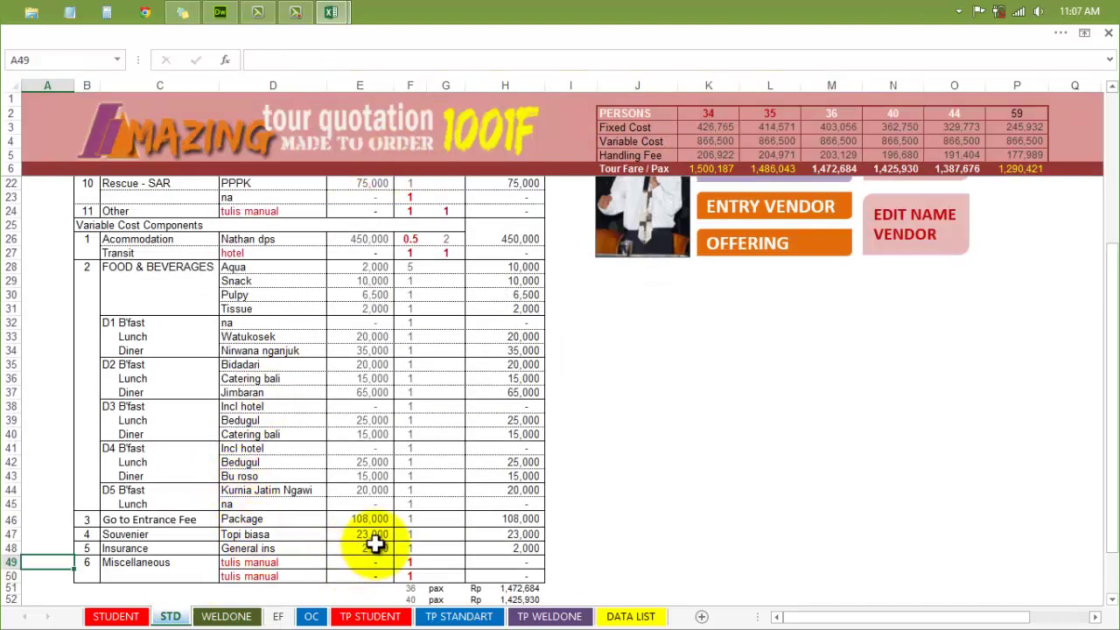
{"action": "left_click", "coordinate": [369, 519]}
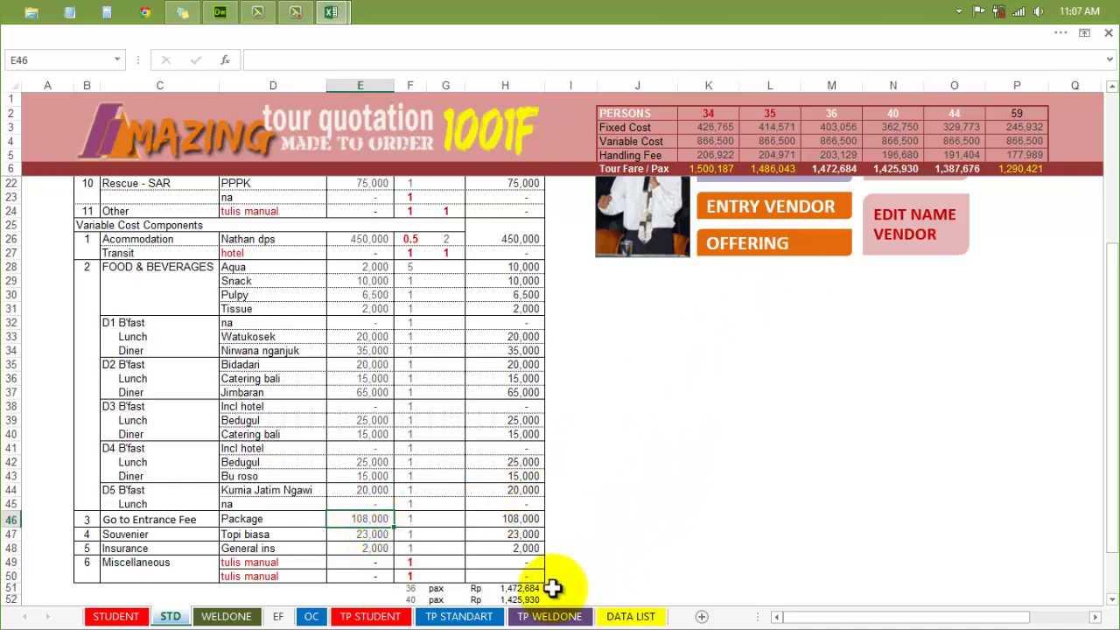
Go to the medium class quotation and compare its entrance fee package price with the WELDONE ticket total on the entrance fee sheet
{"action": "scroll", "coordinate": [667, 492], "scroll_direction": "up", "scroll_amount": 3}
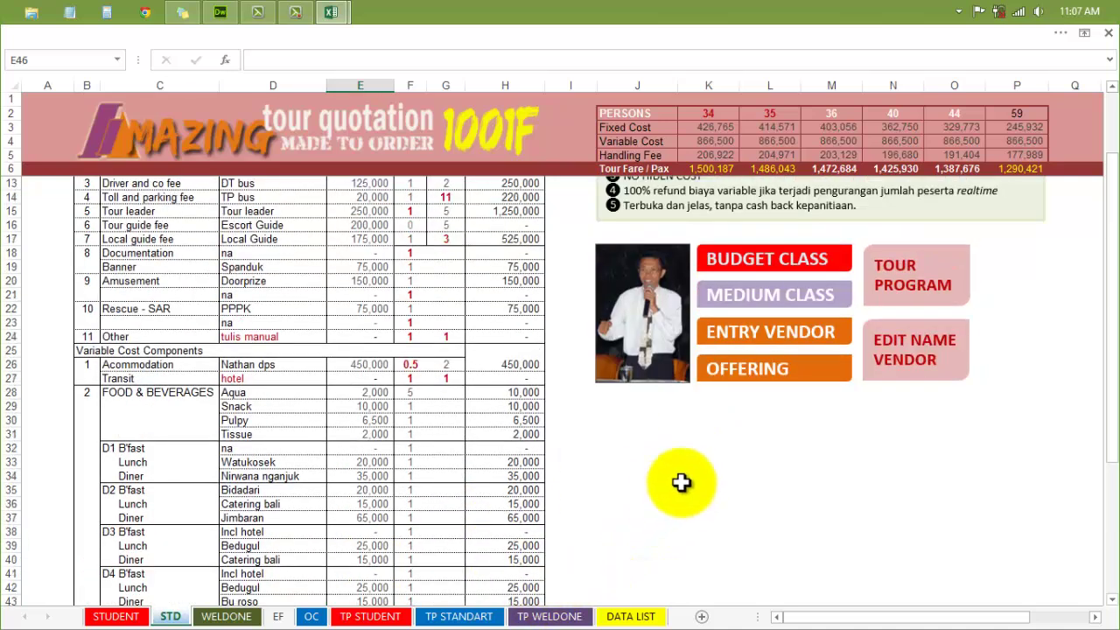
{"action": "left_click", "coordinate": [756, 294]}
{"action": "scroll", "coordinate": [42, 532], "scroll_direction": "down", "scroll_amount": 6}
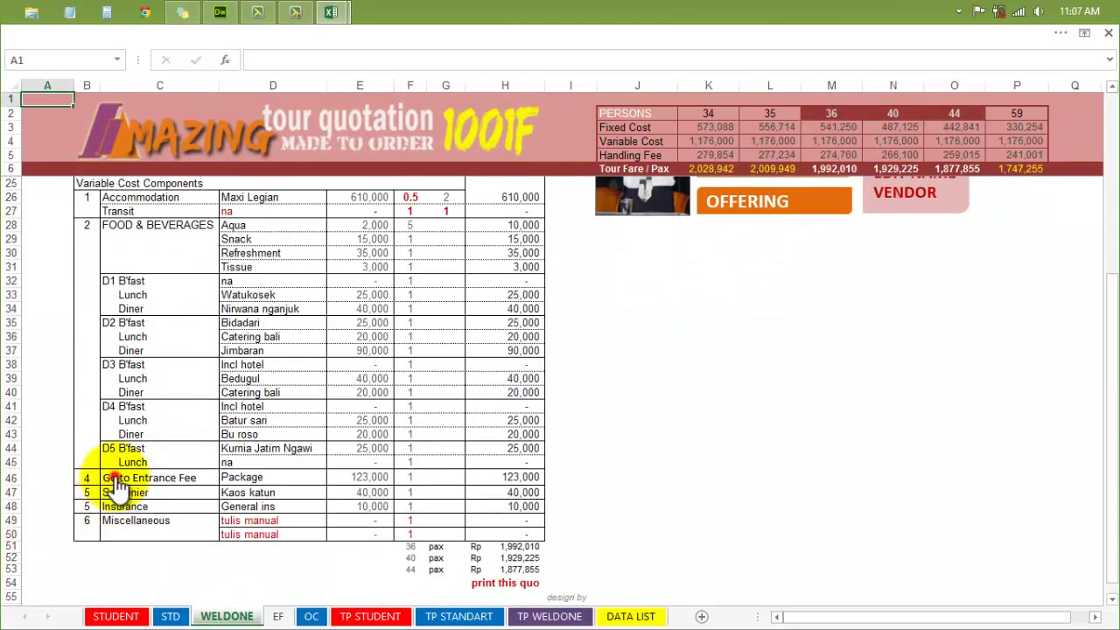
{"action": "left_click", "coordinate": [116, 482]}
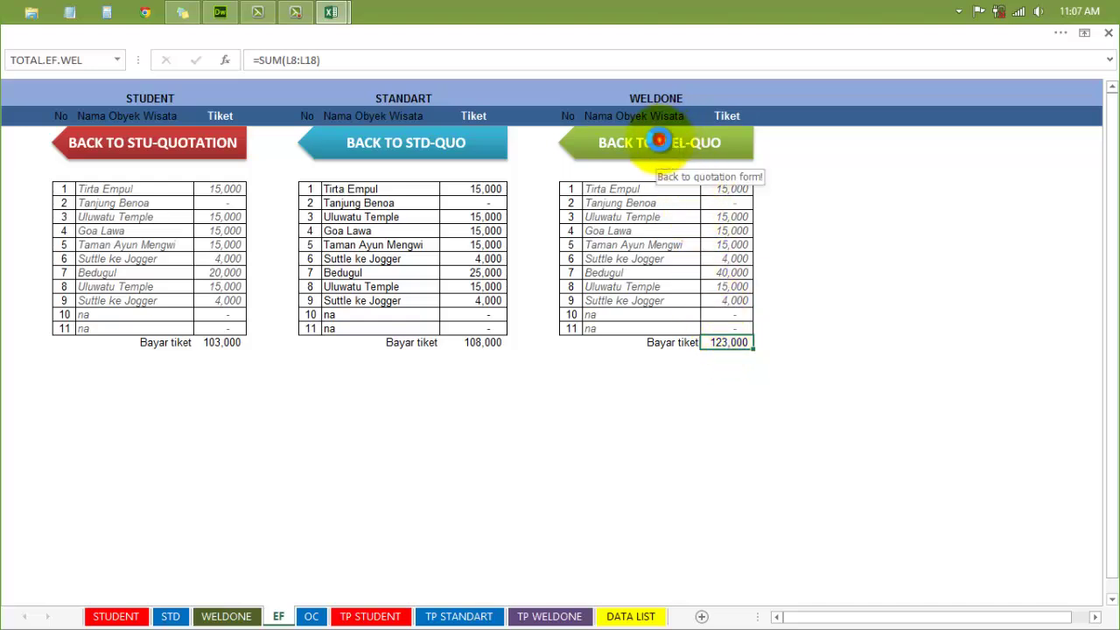
{"action": "left_click", "coordinate": [674, 143]}
{"action": "left_click", "coordinate": [382, 477]}
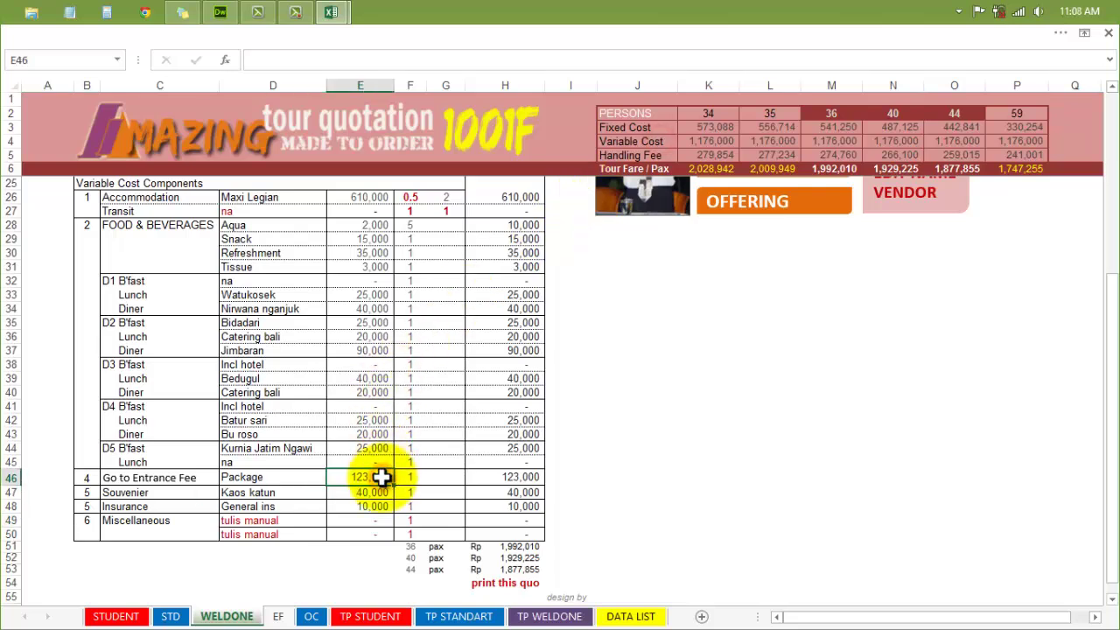
Review the WELDONE quotation down to its Miscellaneous rows and select its print range with the print this quo link
{"action": "left_click", "coordinate": [243, 520]}
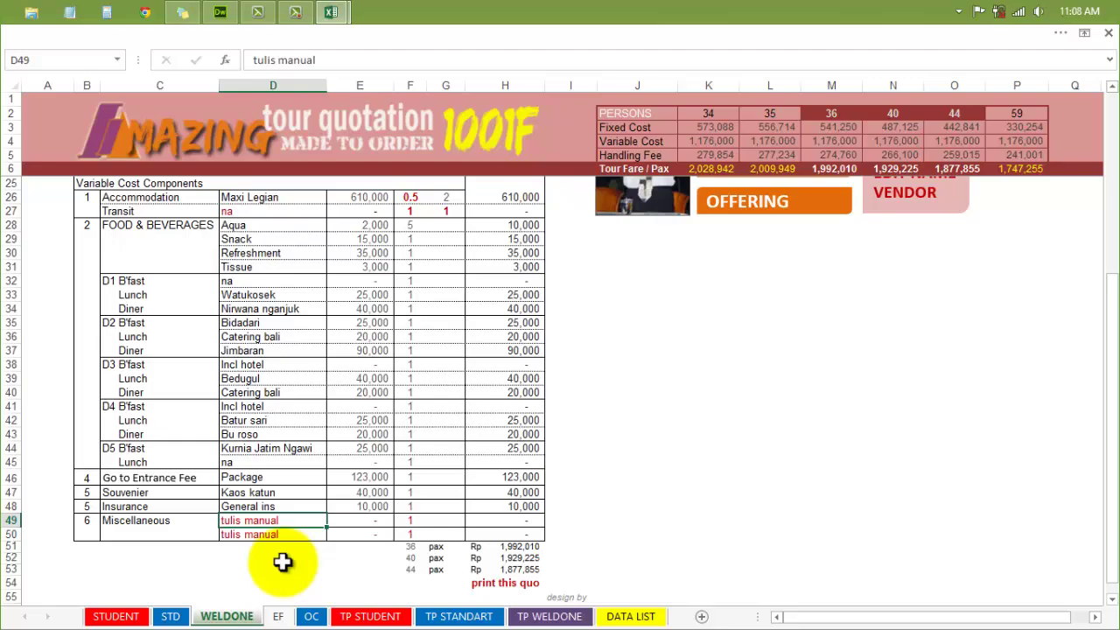
{"action": "scroll", "coordinate": [622, 404], "scroll_direction": "up", "scroll_amount": 3}
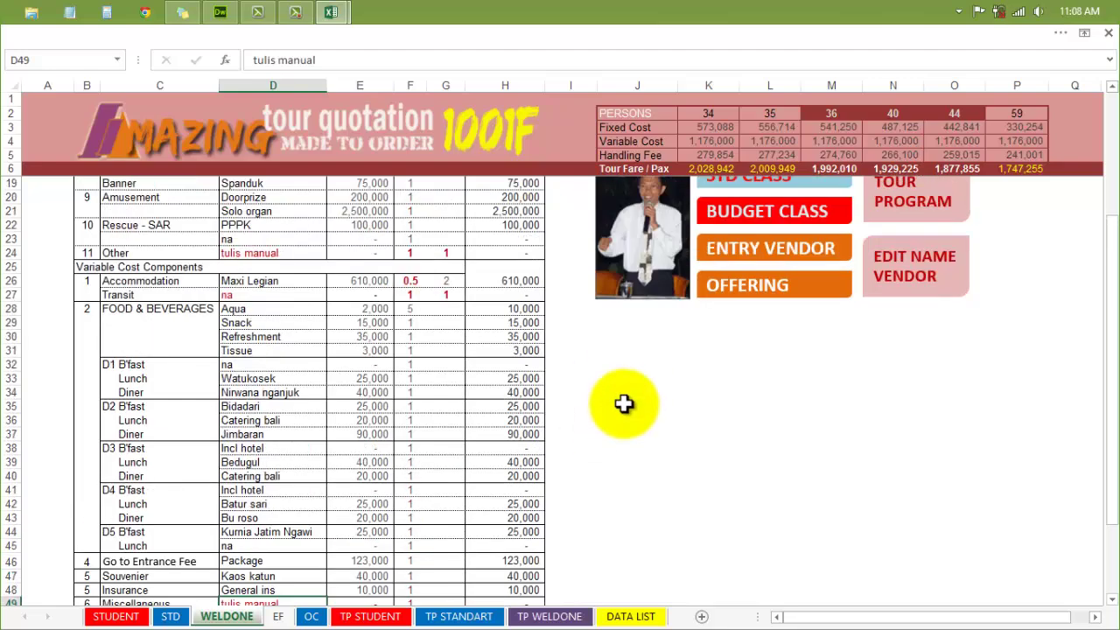
{"action": "scroll", "coordinate": [624, 402], "scroll_direction": "up", "scroll_amount": 3}
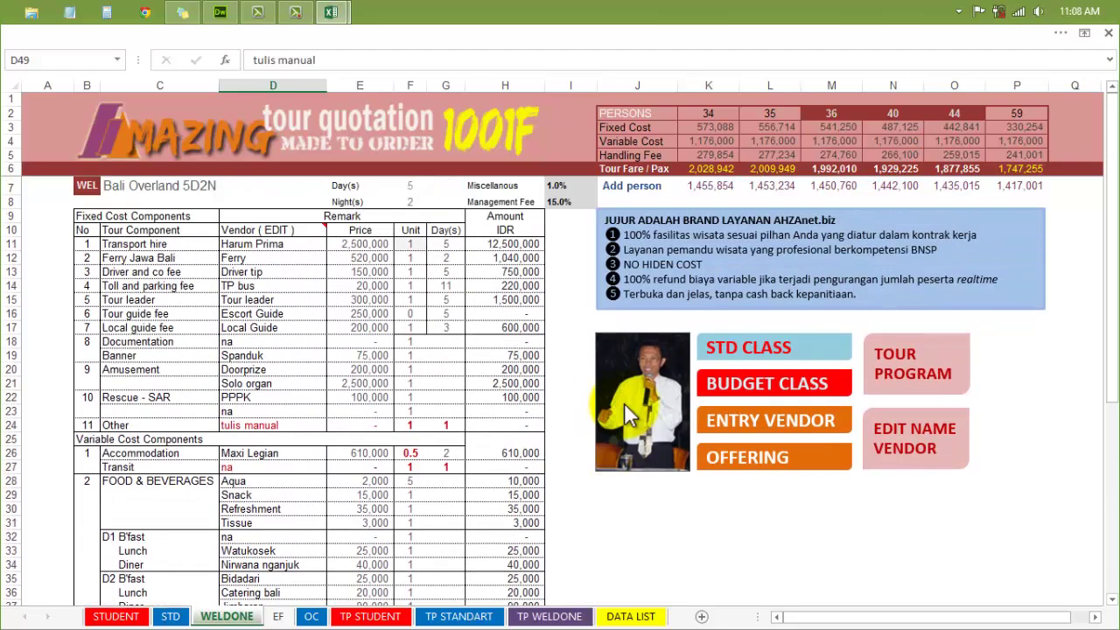
{"action": "scroll", "coordinate": [624, 404], "scroll_direction": "down", "scroll_amount": 8}
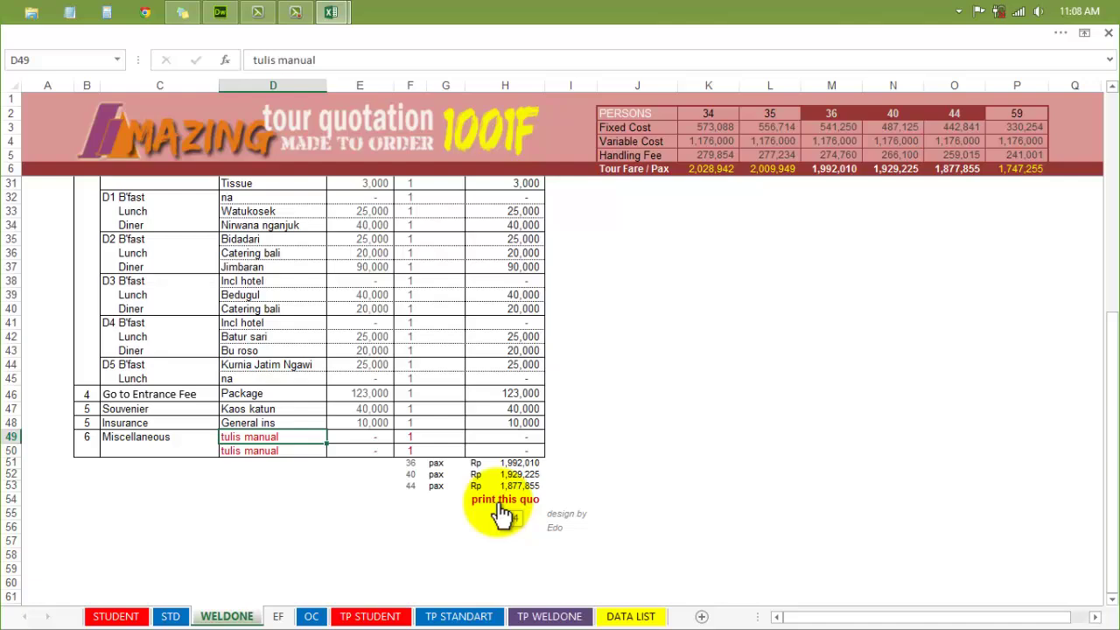
{"action": "left_click", "coordinate": [500, 513]}
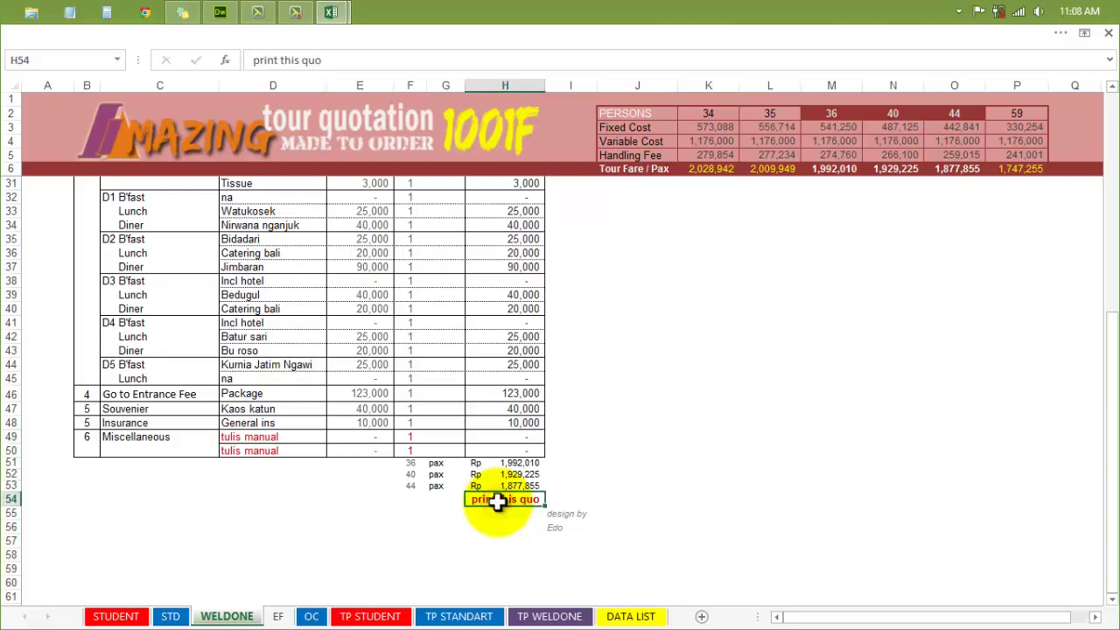
{"action": "scroll", "coordinate": [725, 438], "scroll_direction": "down", "scroll_amount": 7}
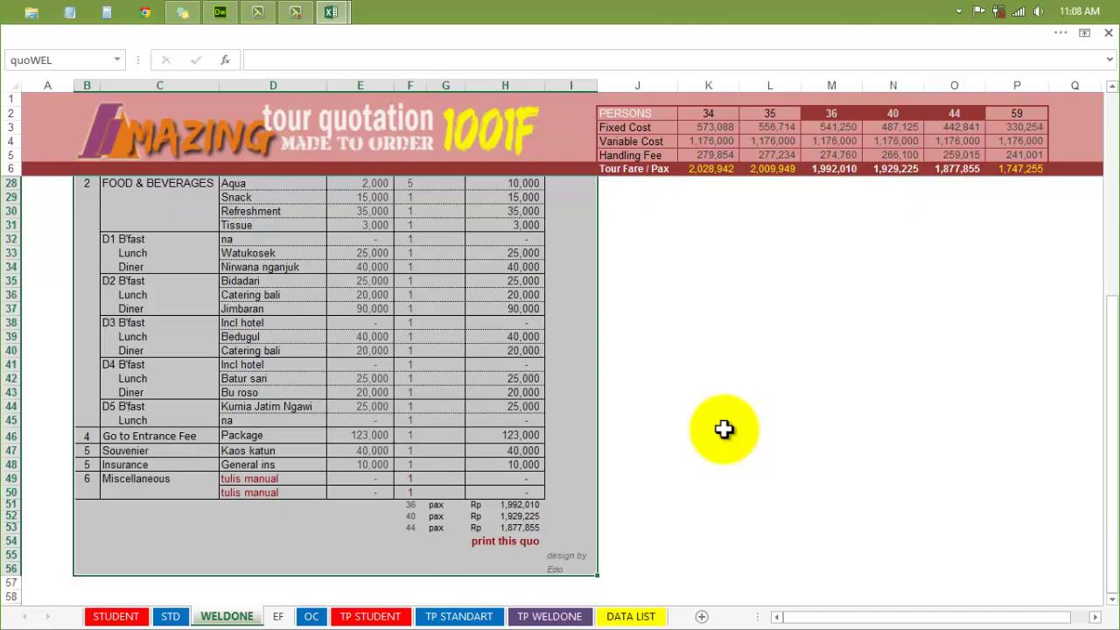
{"action": "scroll", "coordinate": [725, 429], "scroll_direction": "up", "scroll_amount": 7}
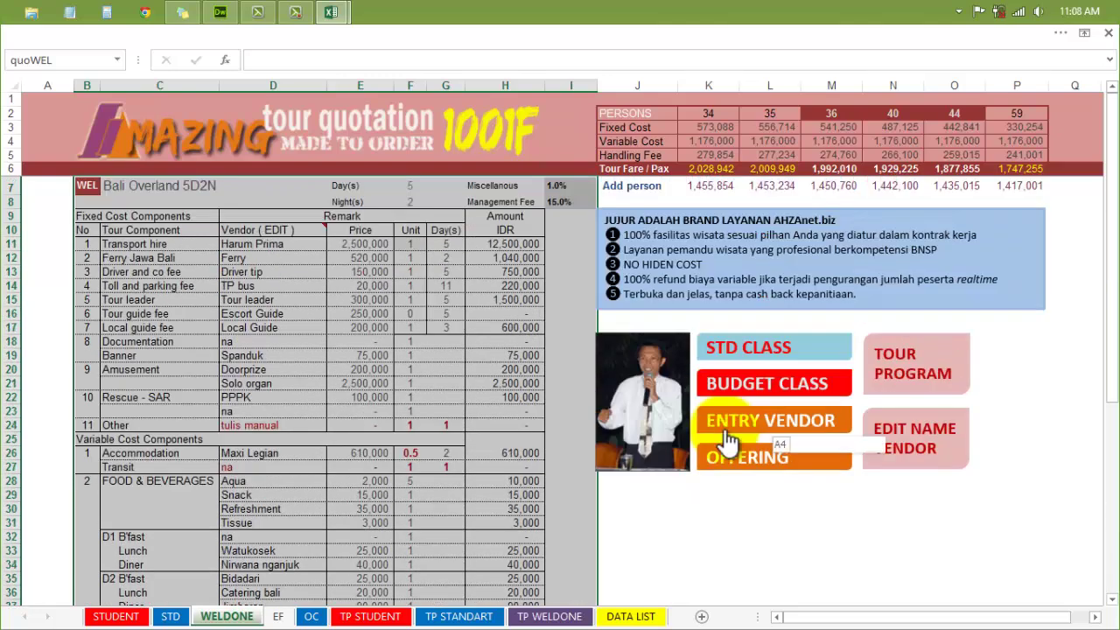
Open the WELDONE tour program, review it to the end and select its A4 print area
{"action": "left_click", "coordinate": [902, 369]}
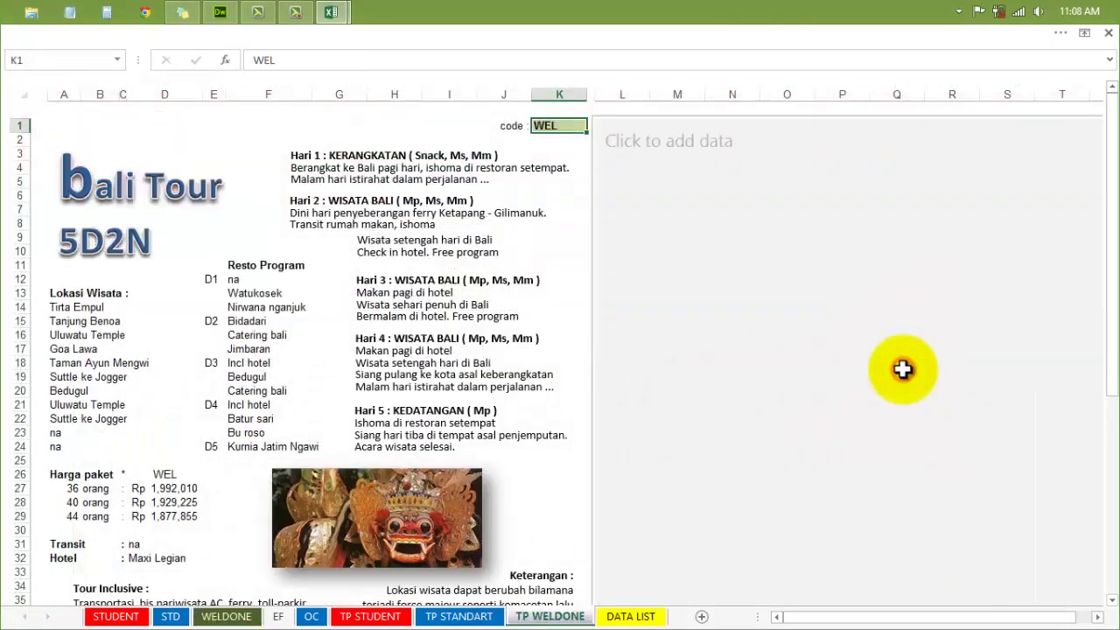
{"action": "scroll", "coordinate": [624, 431], "scroll_direction": "down", "scroll_amount": 9}
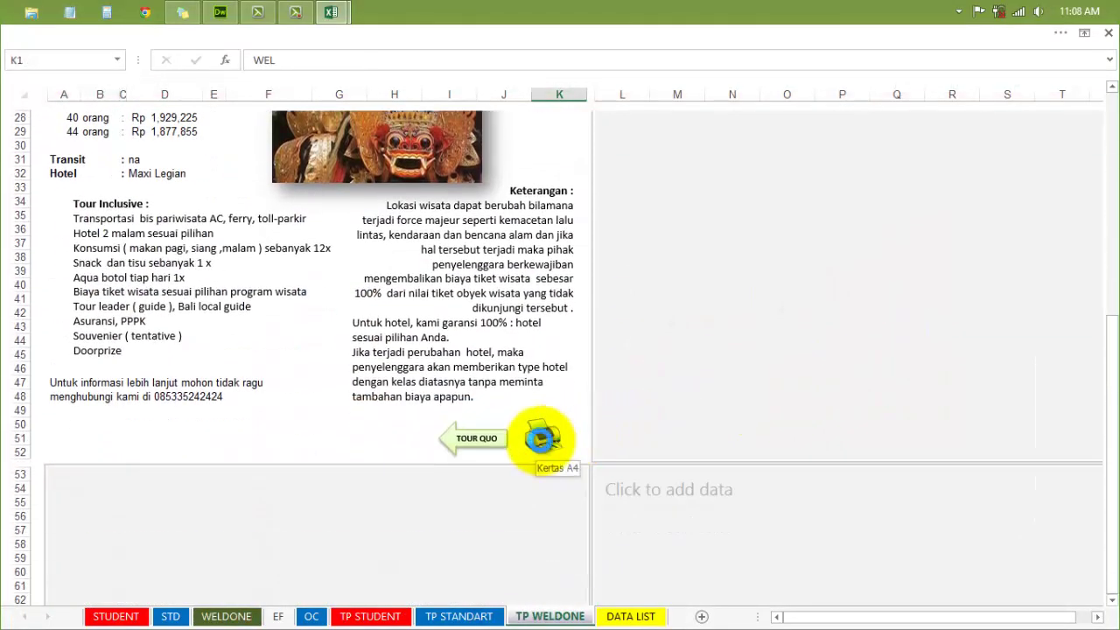
{"action": "left_click", "coordinate": [542, 437]}
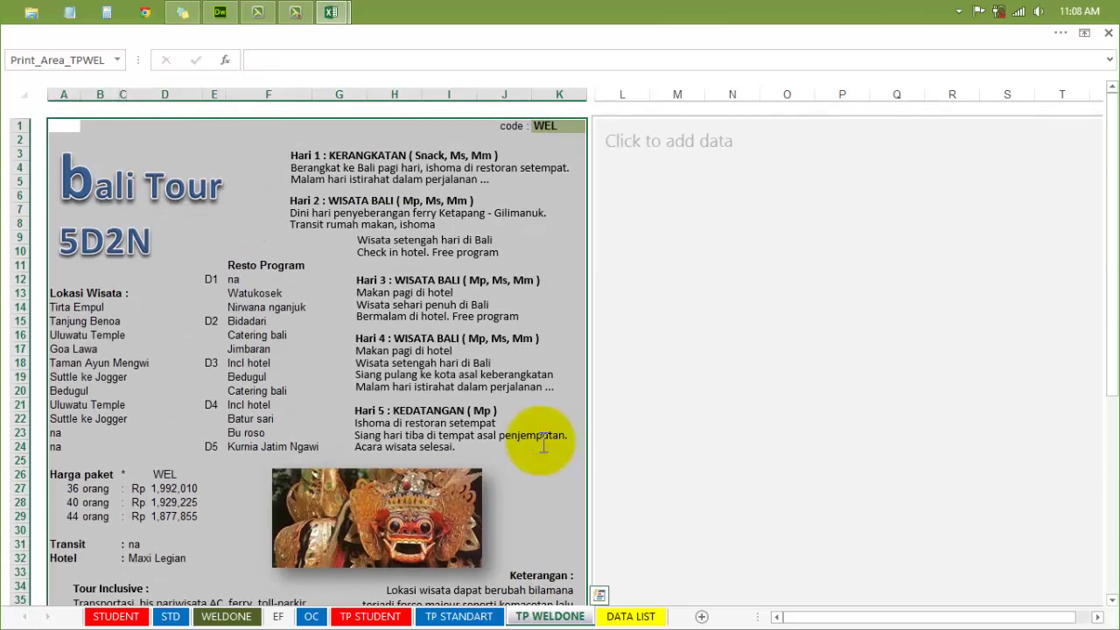
Open the offering letter sheet, select its A4 print area and review the links to the quotations and tour programs below it
{"action": "left_click", "coordinate": [280, 617]}
{"action": "left_click", "coordinate": [306, 616]}
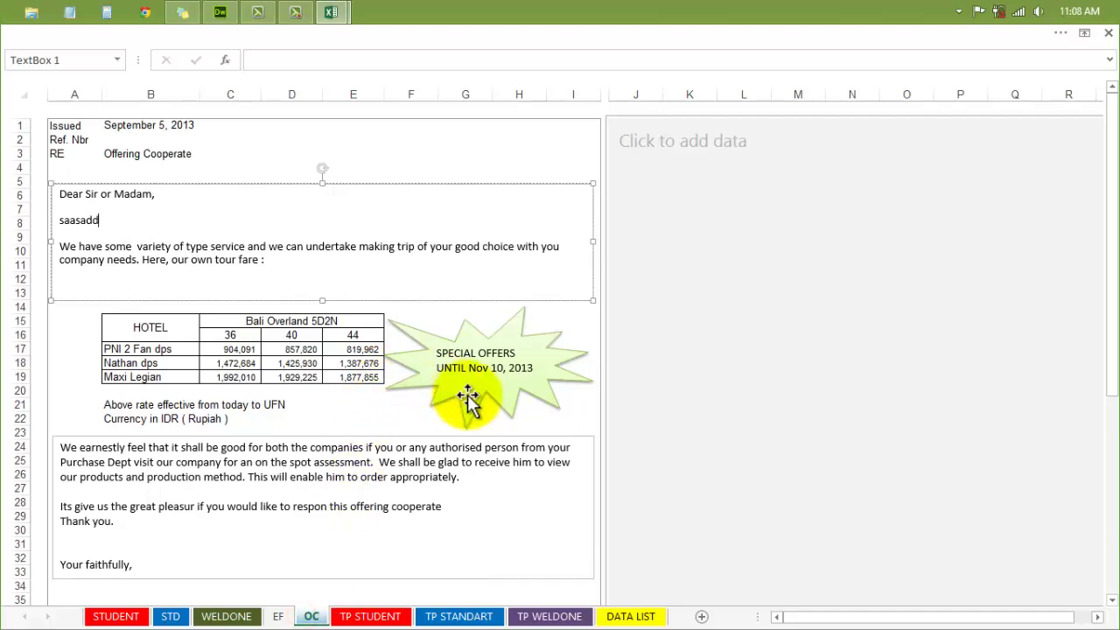
{"action": "scroll", "coordinate": [469, 398], "scroll_direction": "down", "scroll_amount": 7}
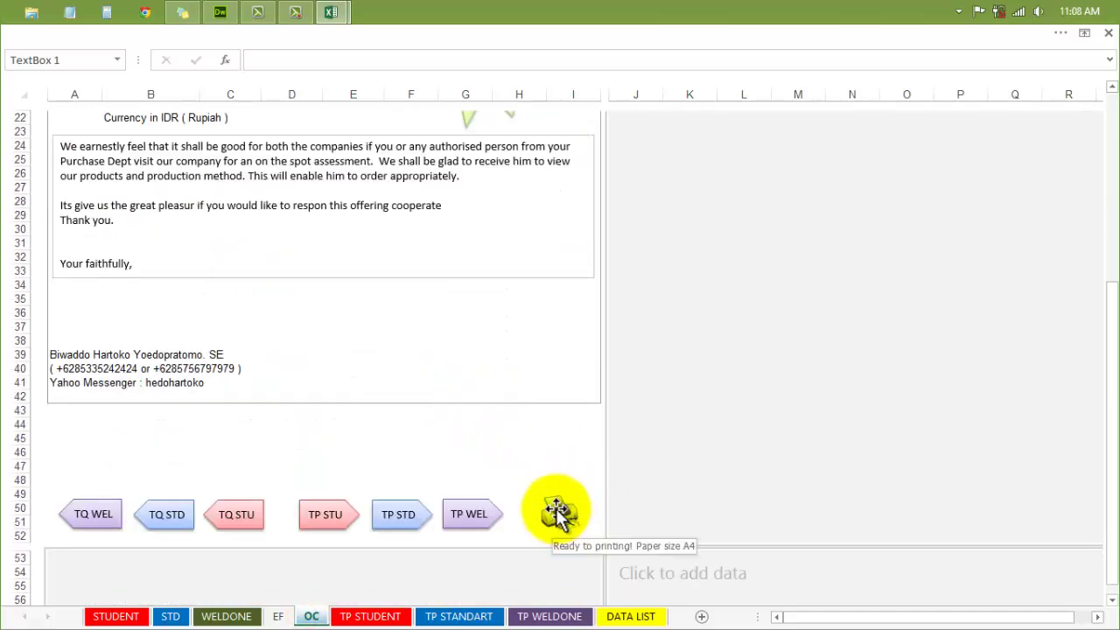
{"action": "left_click", "coordinate": [518, 479]}
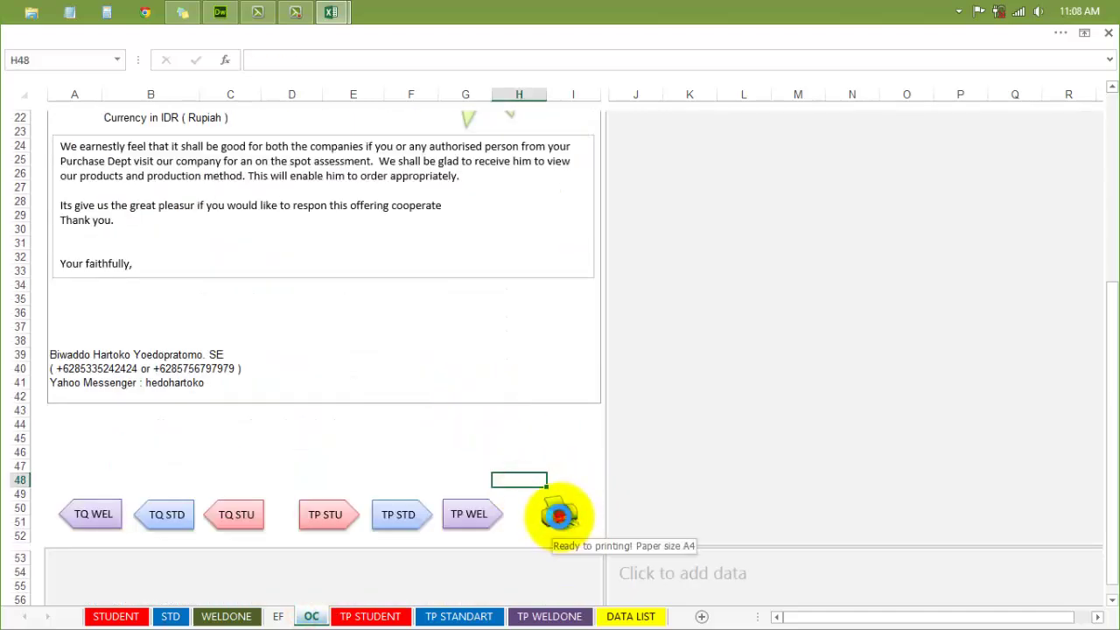
{"action": "left_click", "coordinate": [560, 516]}
{"action": "scroll", "coordinate": [680, 433], "scroll_direction": "down", "scroll_amount": 5}
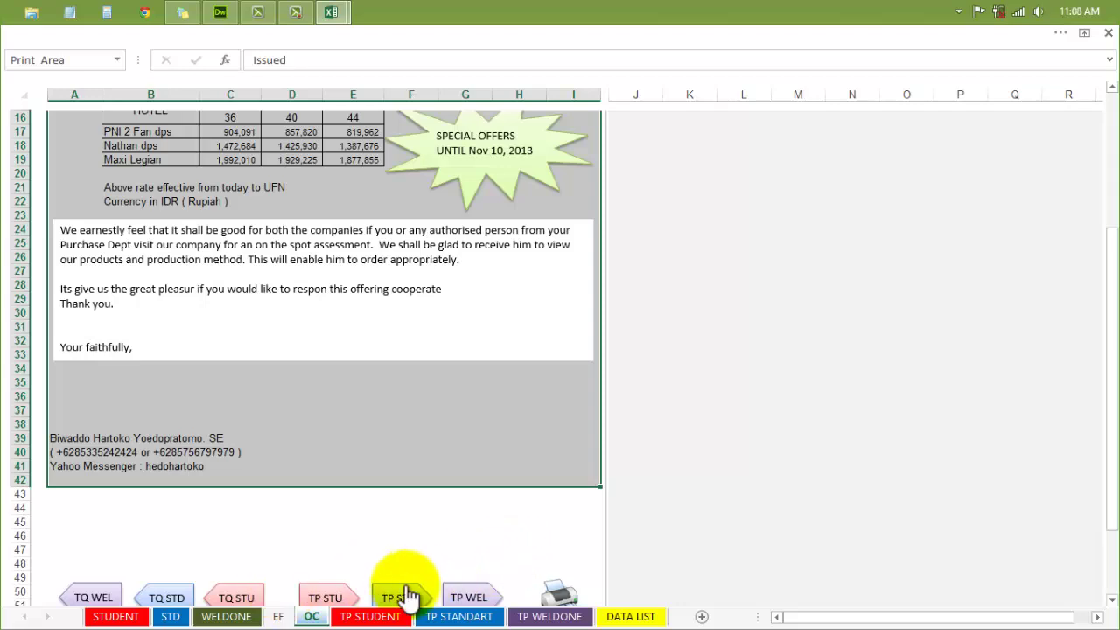
{"action": "scroll", "coordinate": [586, 525], "scroll_direction": "down", "scroll_amount": 2}
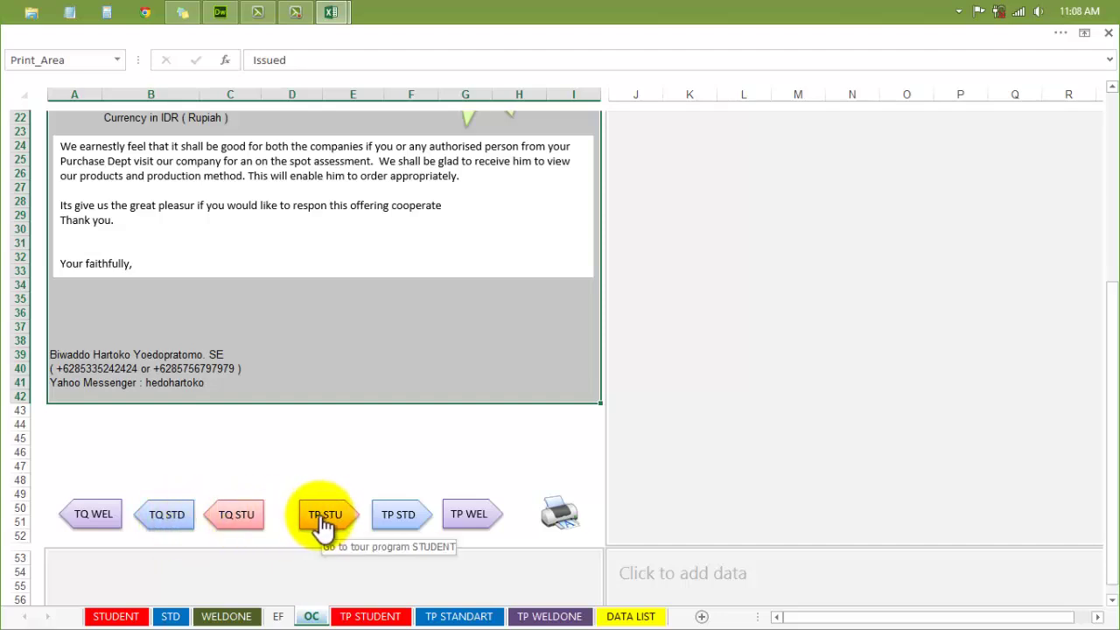
Return to the STD quotation from the offering letter and check the Snack and D2 Diner vendor entries
{"action": "left_click", "coordinate": [170, 514]}
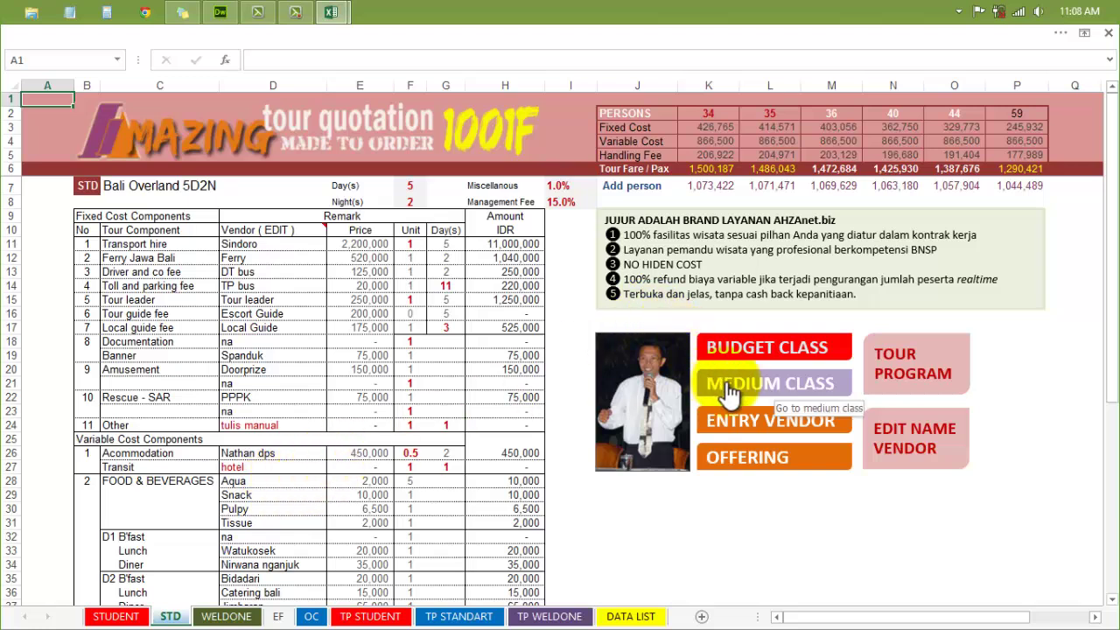
{"action": "left_click", "coordinate": [239, 494]}
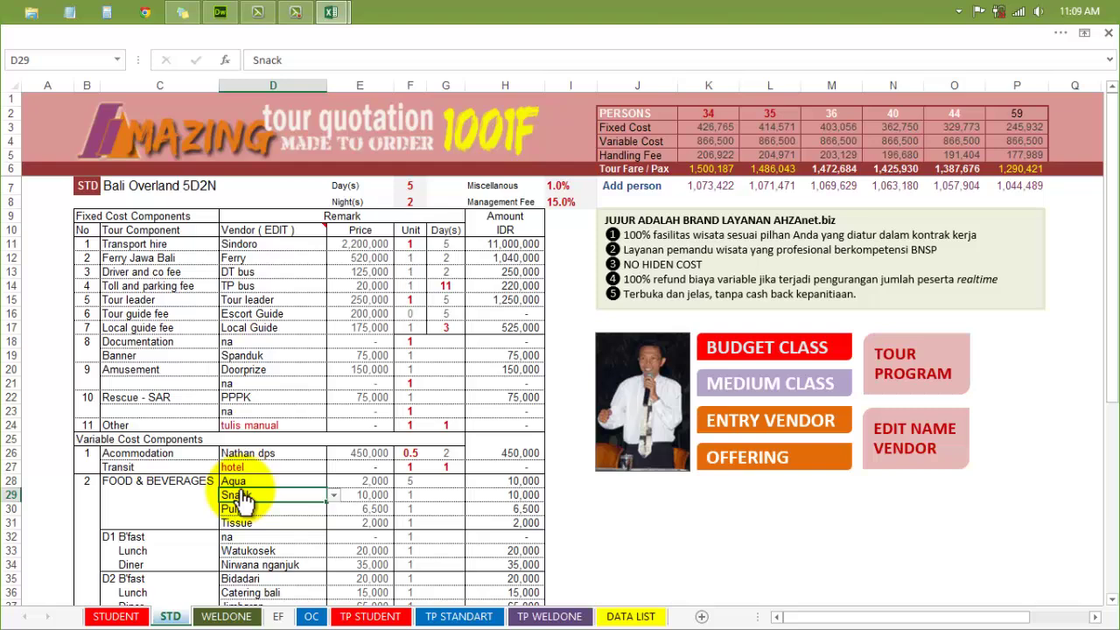
{"action": "scroll", "coordinate": [242, 501], "scroll_direction": "down", "scroll_amount": 4}
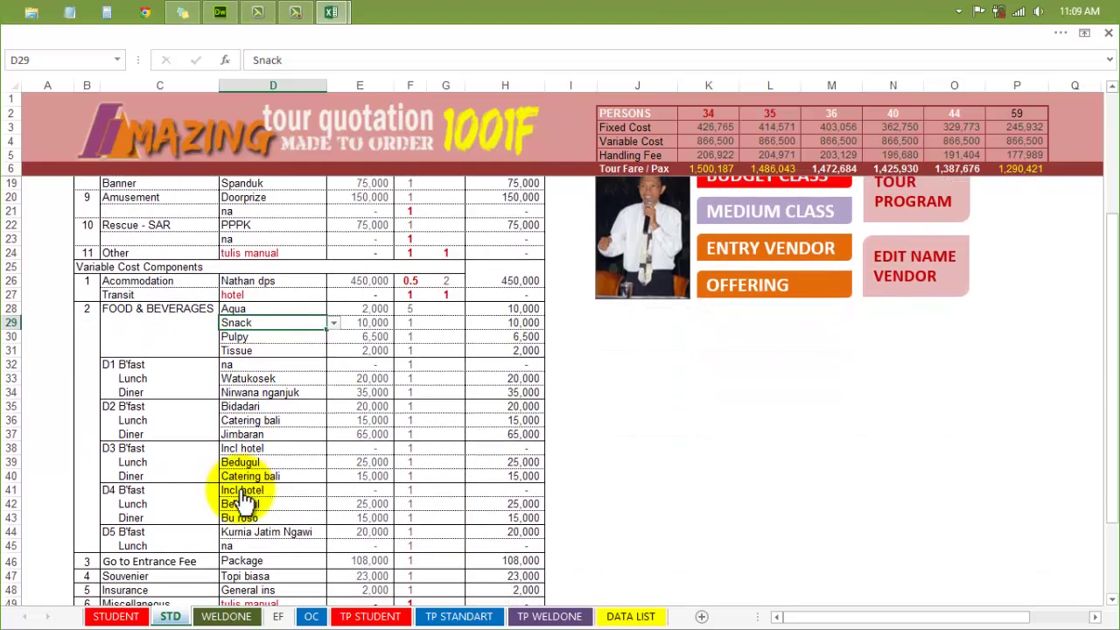
{"action": "left_click", "coordinate": [250, 432]}
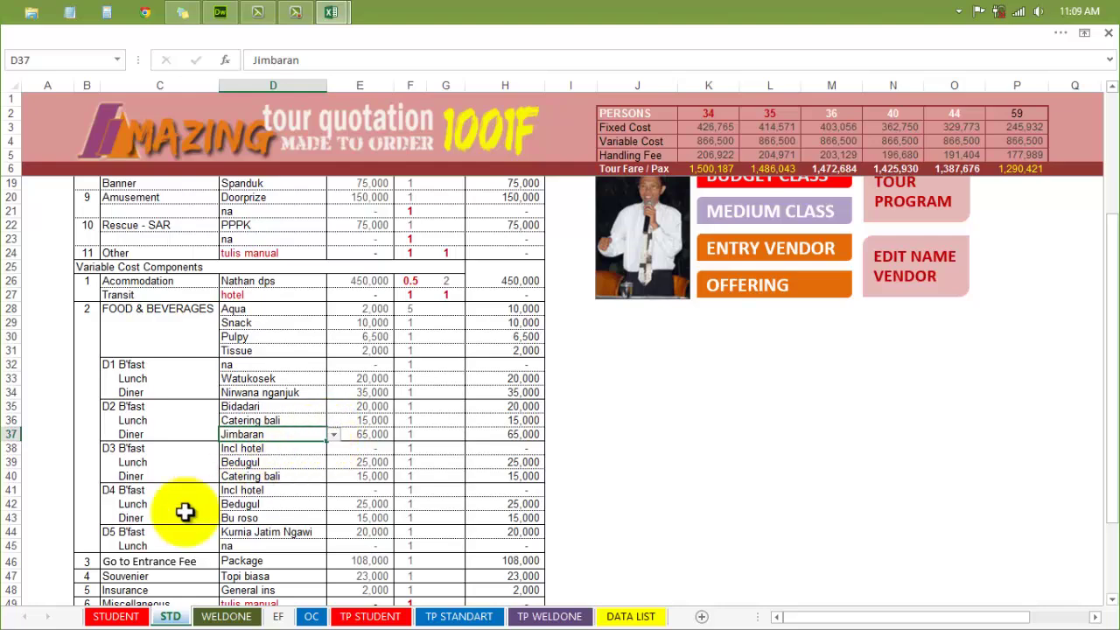
Open the STUDENT quotation and check its food and beverage entries, including the D2 Diner vendor and price
{"action": "left_click", "coordinate": [115, 616]}
{"action": "left_click", "coordinate": [287, 507]}
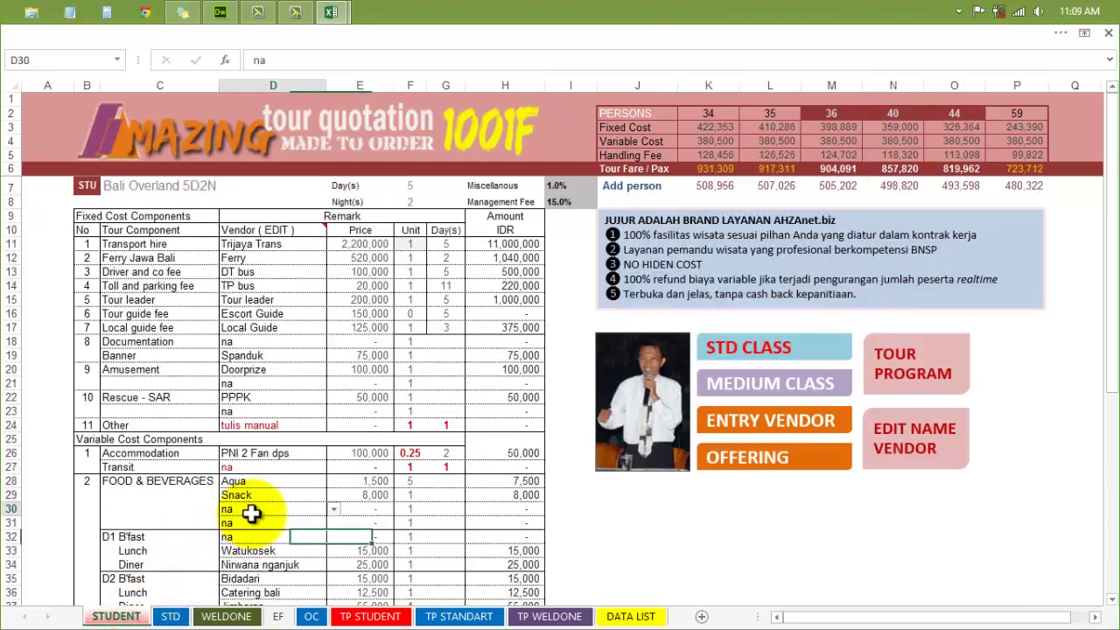
{"action": "scroll", "coordinate": [315, 514], "scroll_direction": "down", "scroll_amount": 2}
{"action": "left_click", "coordinate": [256, 517]}
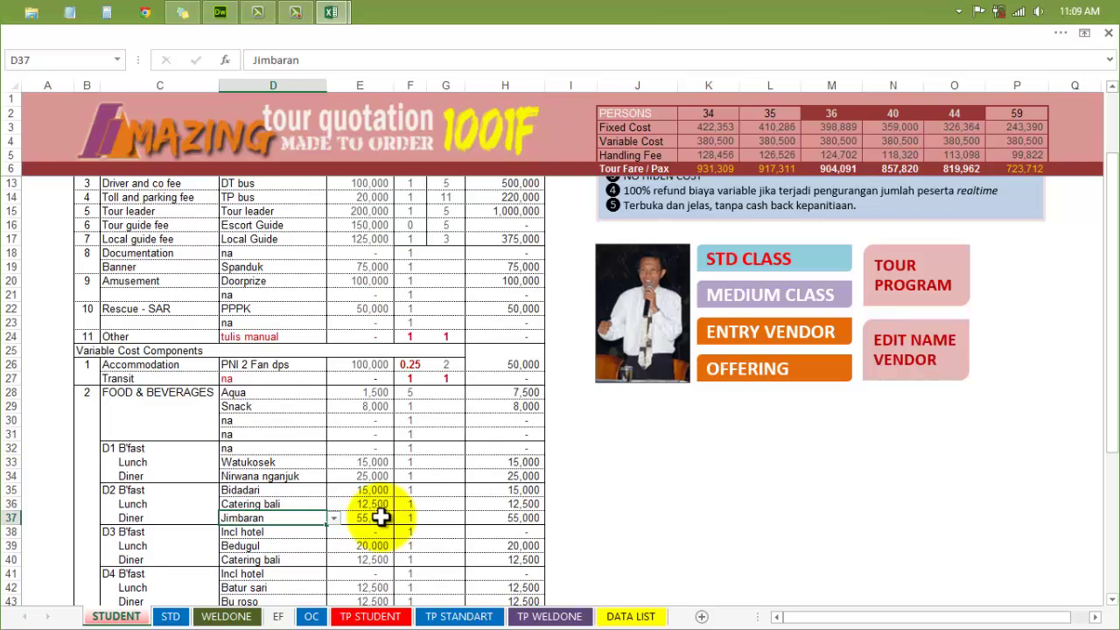
Open the WELDONE quotation and check its food and beverage entries, including the D2 Diner vendor and price
{"action": "left_click", "coordinate": [228, 617]}
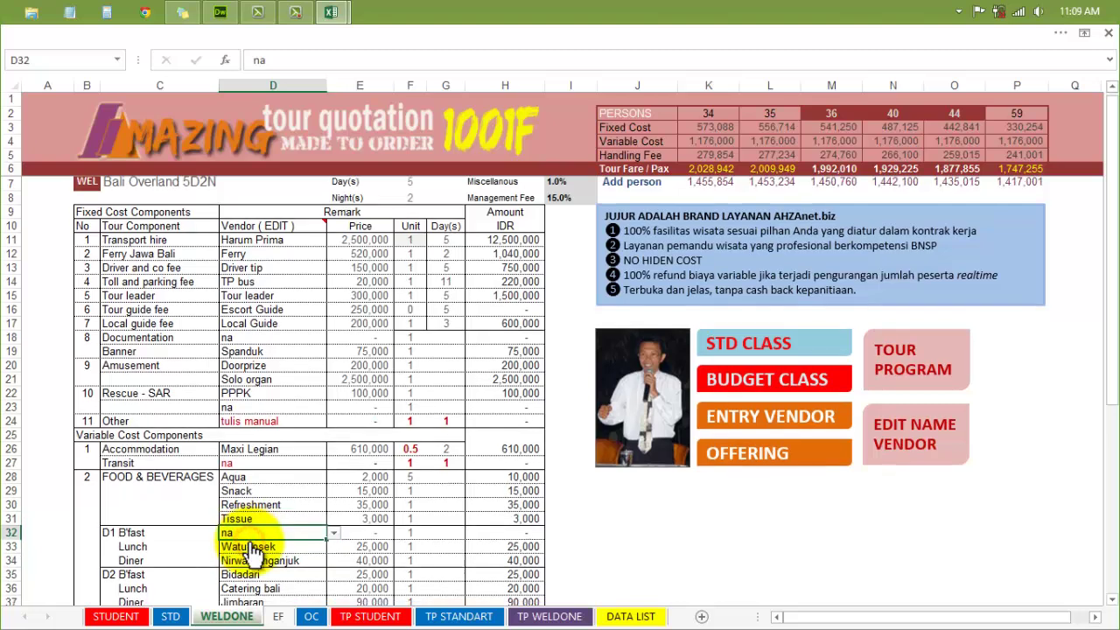
{"action": "scroll", "coordinate": [254, 553], "scroll_direction": "down", "scroll_amount": 1}
{"action": "left_click", "coordinate": [259, 557]}
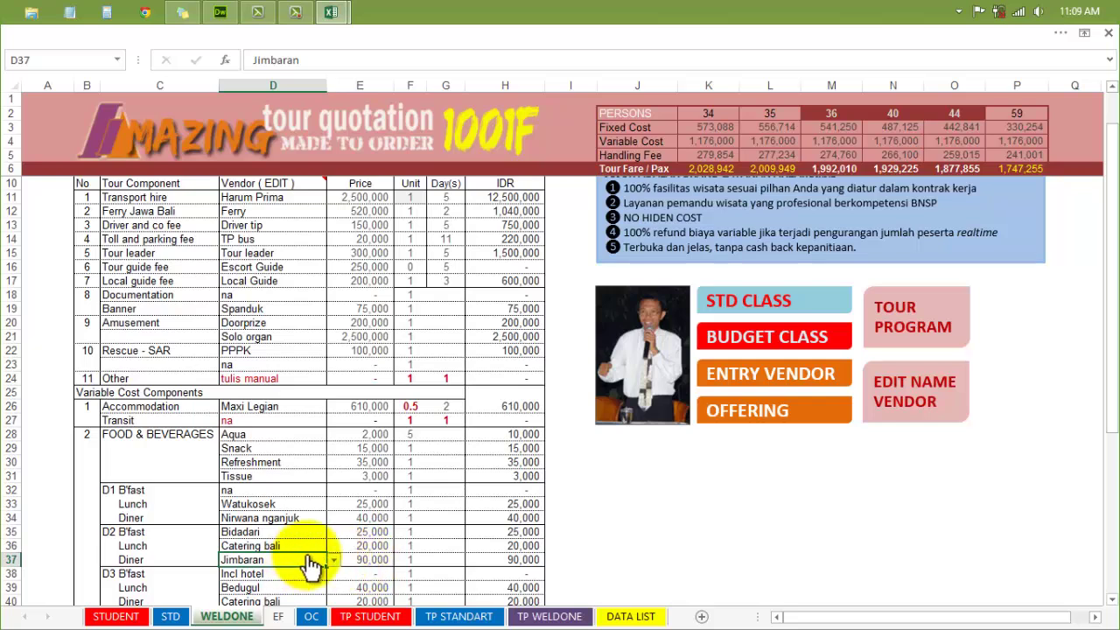
Open the vendor price database from the quotation and go to the named range DB_BALI
{"action": "left_click", "coordinate": [749, 372]}
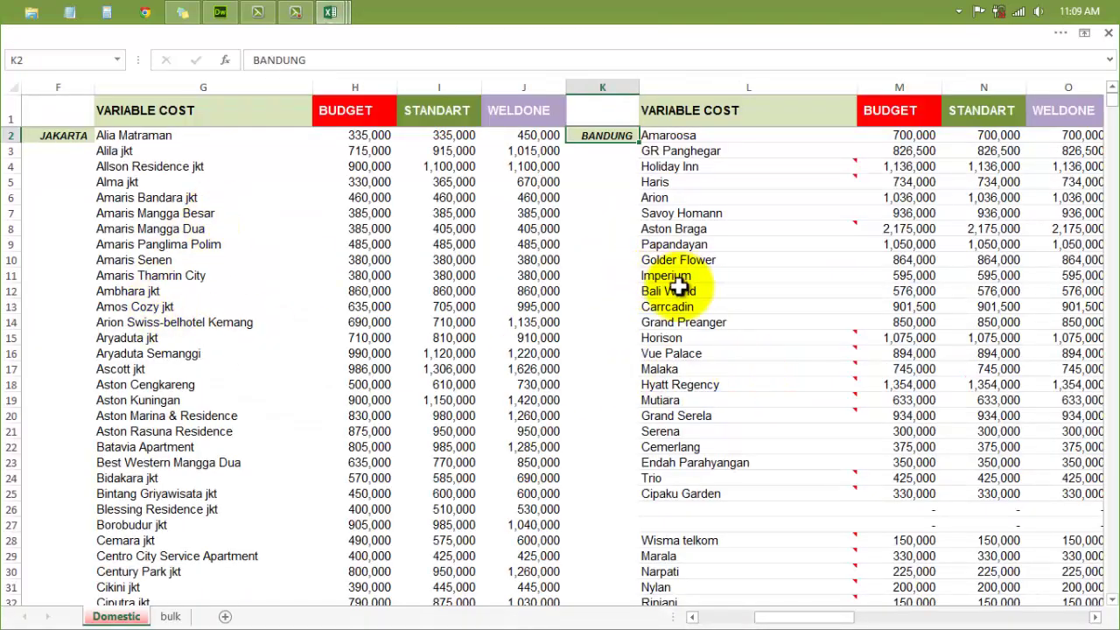
{"action": "left_click", "coordinate": [118, 59]}
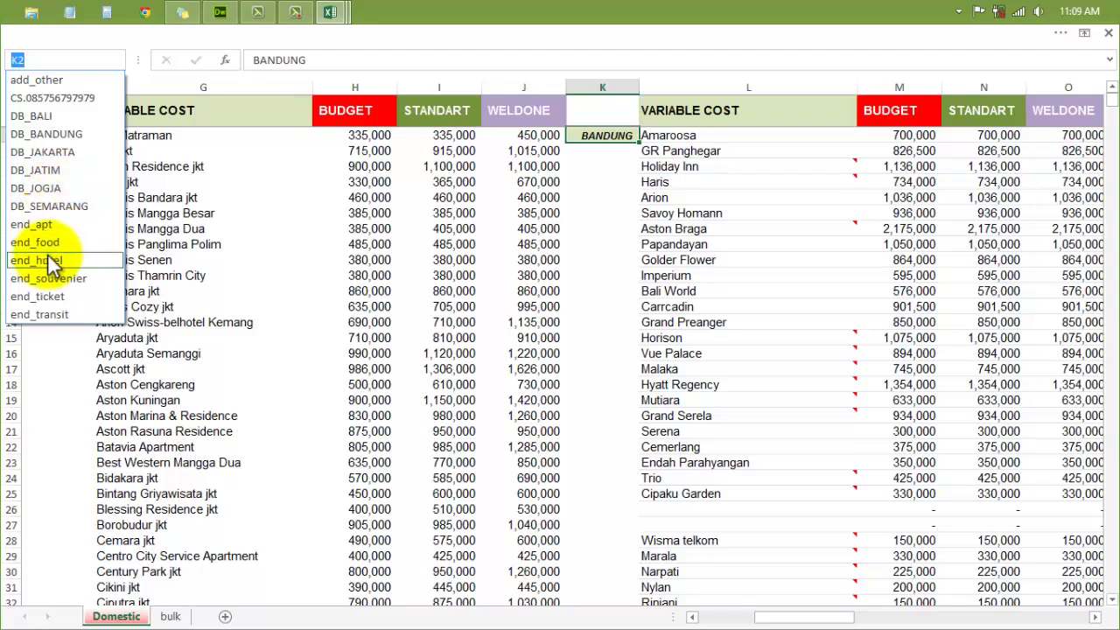
{"action": "left_click", "coordinate": [32, 116]}
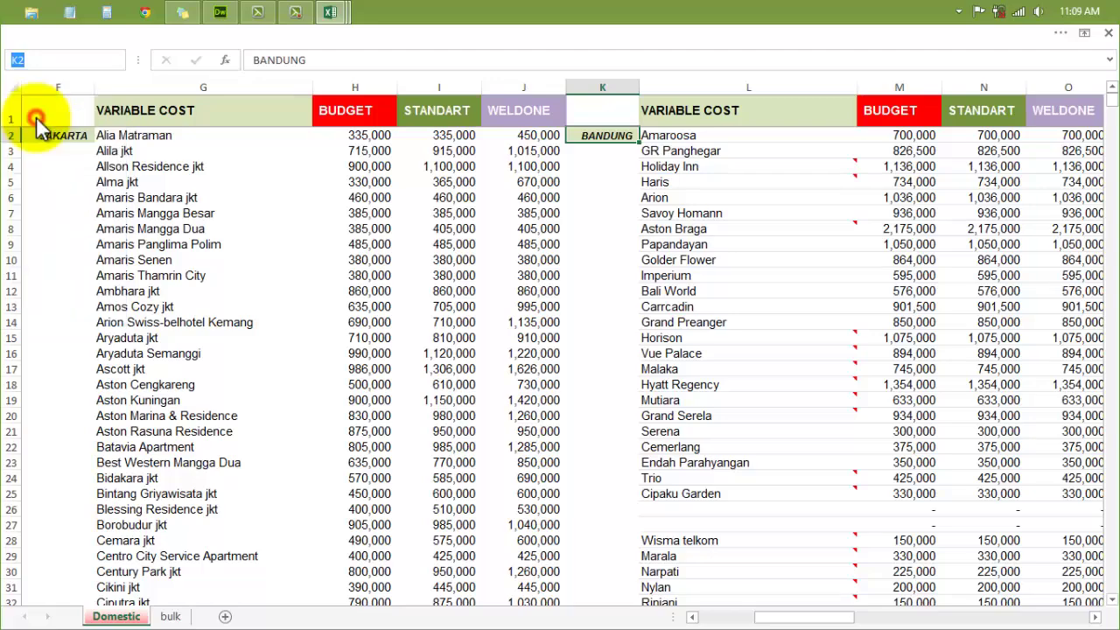
Review the transit vendors in the Bali list, including Atina hotel, Puspita baru and Mekar sari with its contact note
{"action": "scroll", "coordinate": [717, 201], "scroll_direction": "down", "scroll_amount": 6}
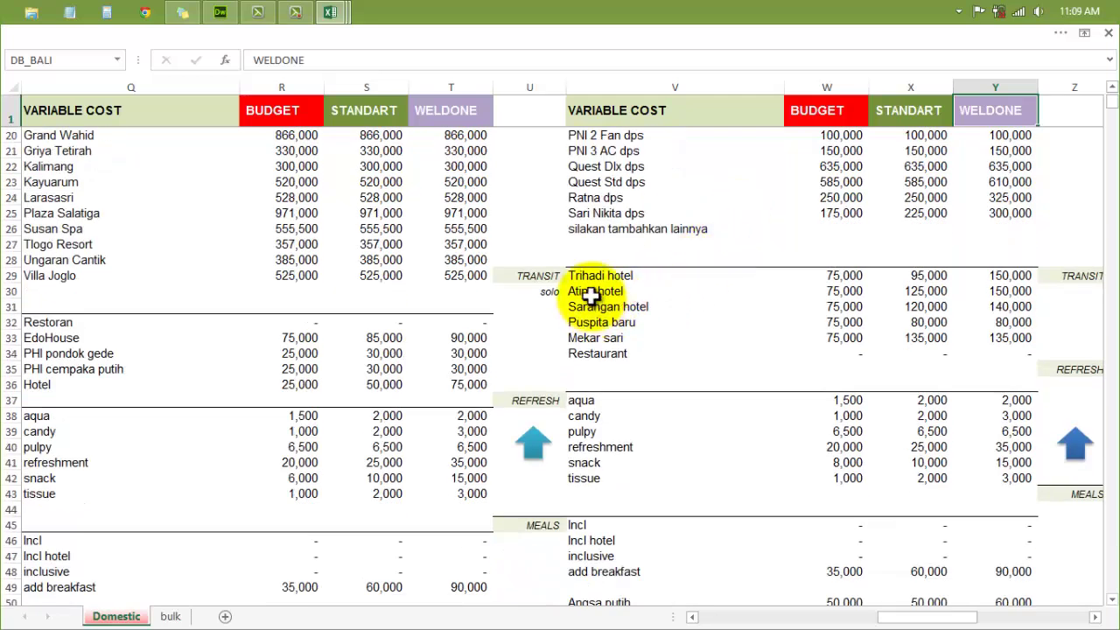
{"action": "left_click", "coordinate": [592, 295]}
{"action": "left_click", "coordinate": [591, 323]}
{"action": "left_click", "coordinate": [597, 337]}
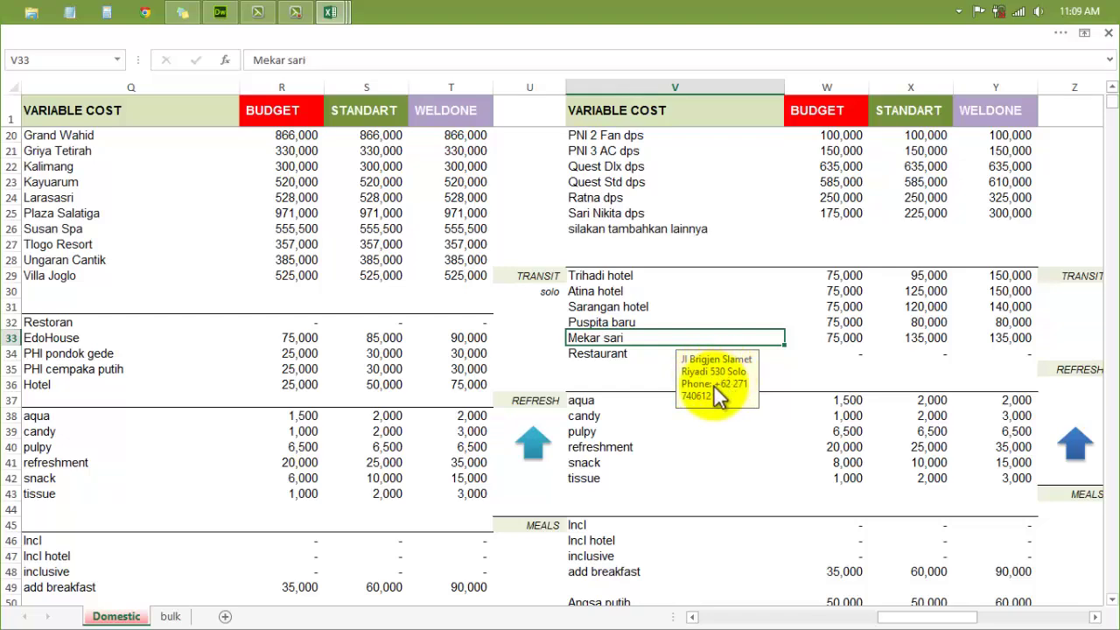
{"action": "scroll", "coordinate": [713, 384], "scroll_direction": "down", "scroll_amount": 2}
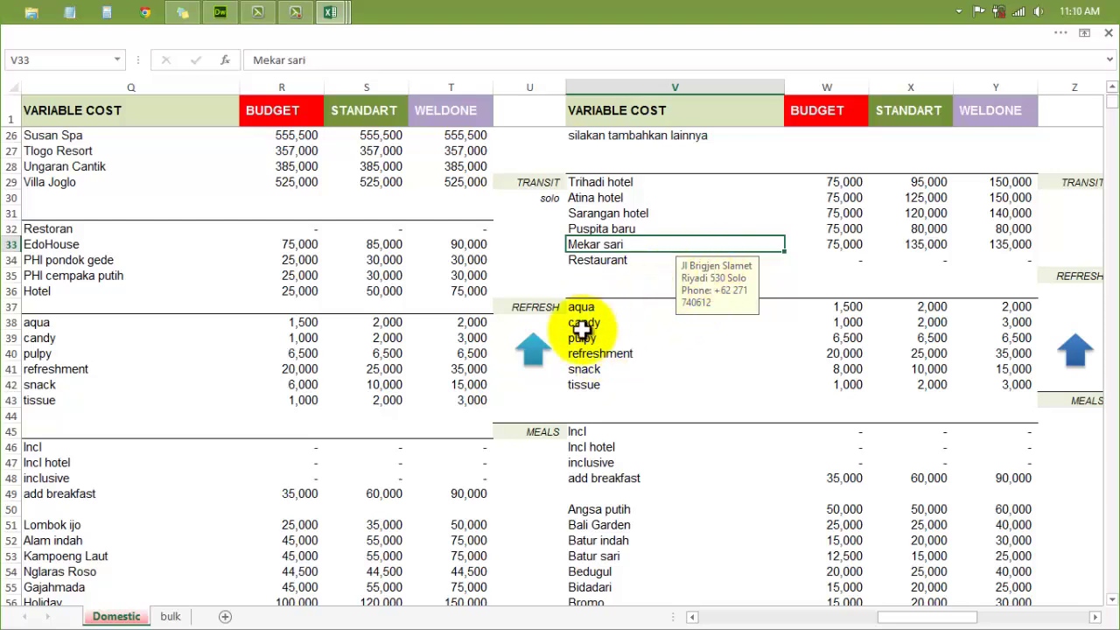
Set the BUDGET price of the Angsa putih meal vendor in the Bali list to 45,000
{"action": "left_click", "coordinate": [591, 448]}
{"action": "scroll", "coordinate": [591, 455], "scroll_direction": "down", "scroll_amount": 6}
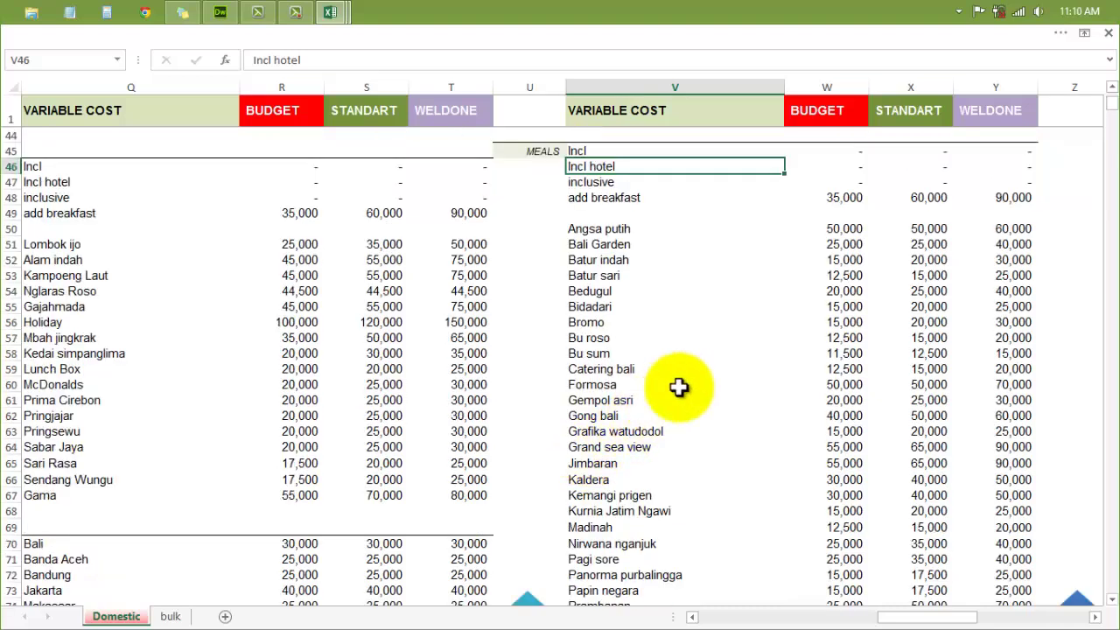
{"action": "left_click", "coordinate": [851, 228]}
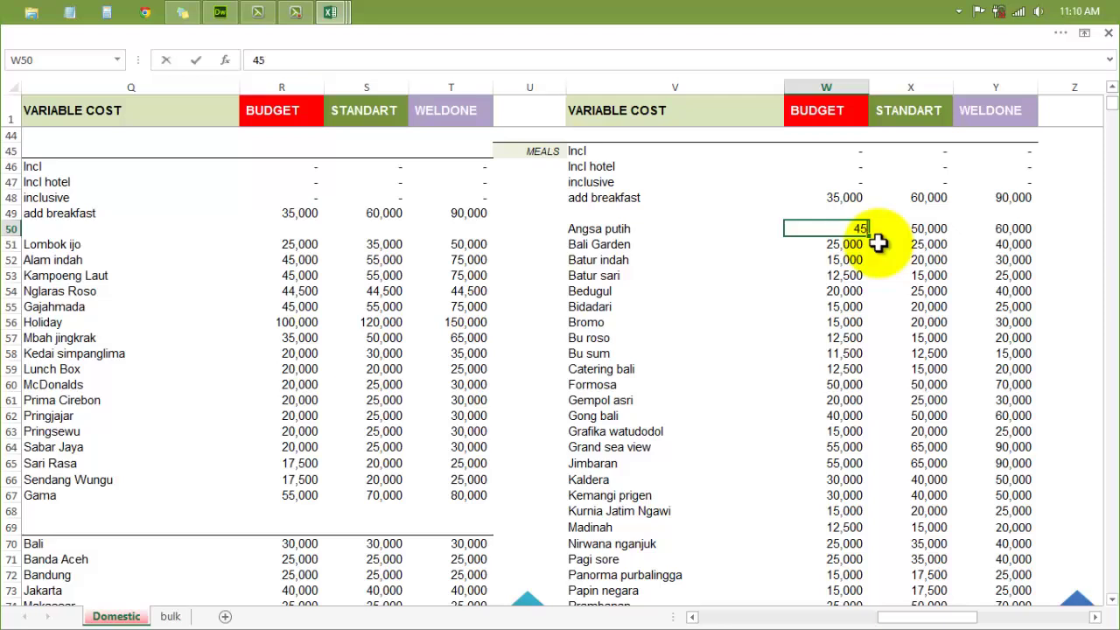
{"action": "type", "text": "45,000"}
{"action": "key", "text": "Return"}
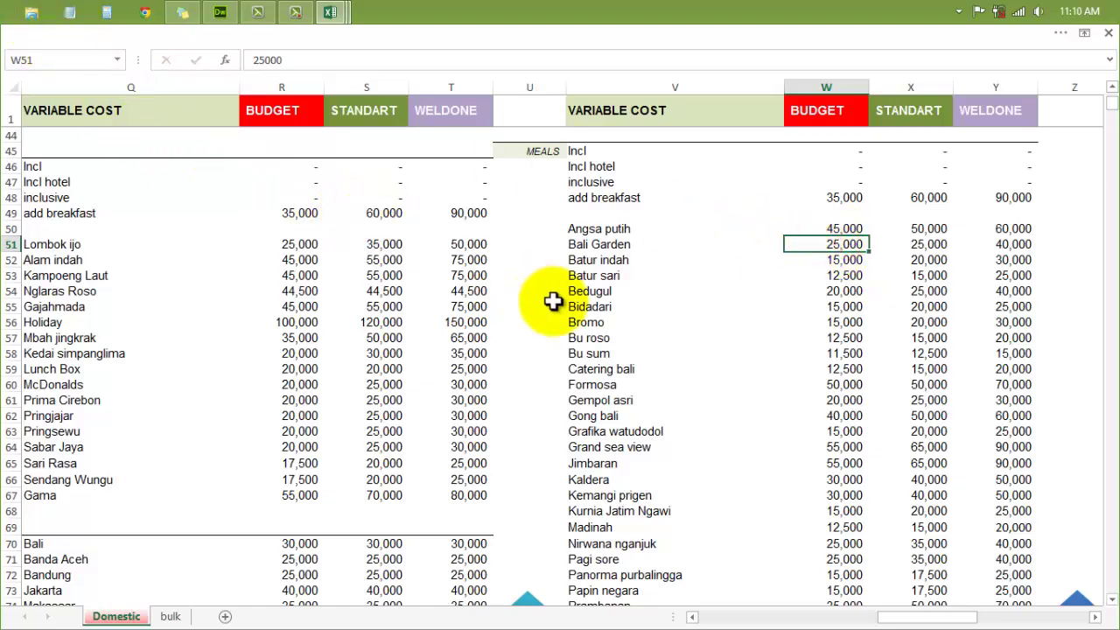
Return to the start of the Bali vendor list and review its hotel, transit, refreshment and meal sections
{"action": "scroll", "coordinate": [554, 307], "scroll_direction": "up", "scroll_amount": 4}
{"action": "scroll", "coordinate": [557, 311], "scroll_direction": "up", "scroll_amount": 2}
{"action": "key", "text": "ctrl+Home"}
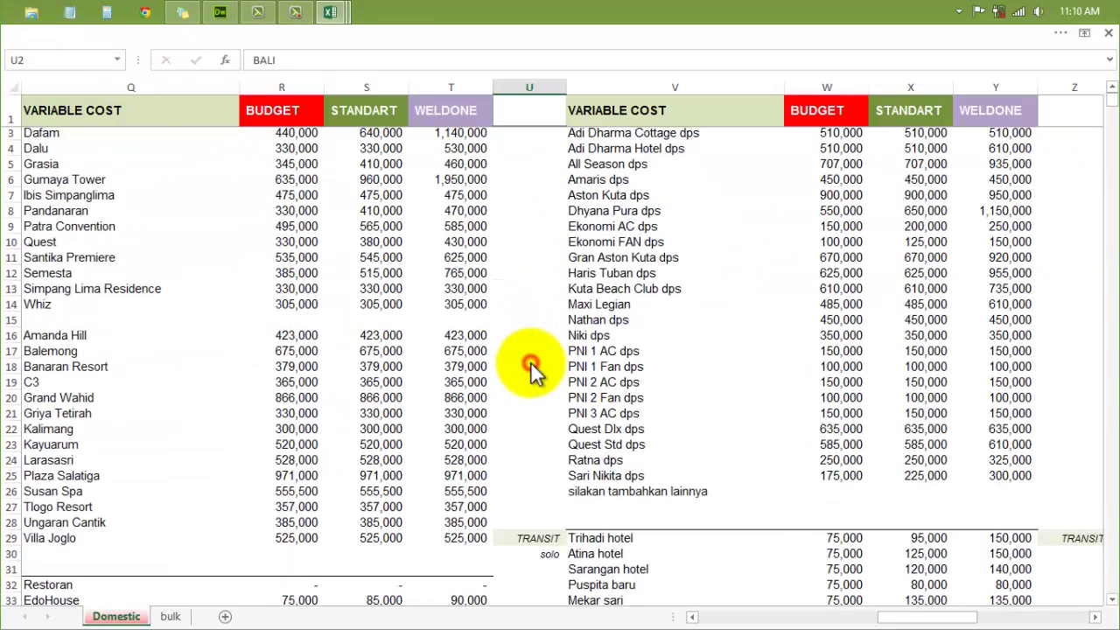
{"action": "scroll", "coordinate": [540, 286], "scroll_direction": "down", "scroll_amount": 15}
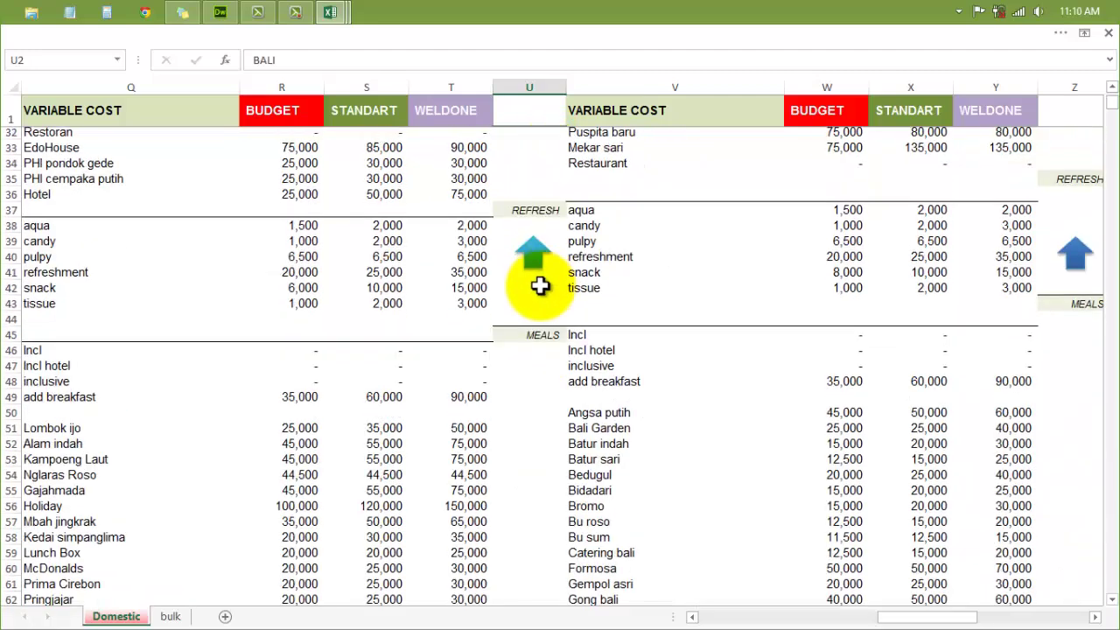
{"action": "scroll", "coordinate": [532, 326], "scroll_direction": "down", "scroll_amount": 5}
{"action": "scroll", "coordinate": [532, 321], "scroll_direction": "up", "scroll_amount": 20}
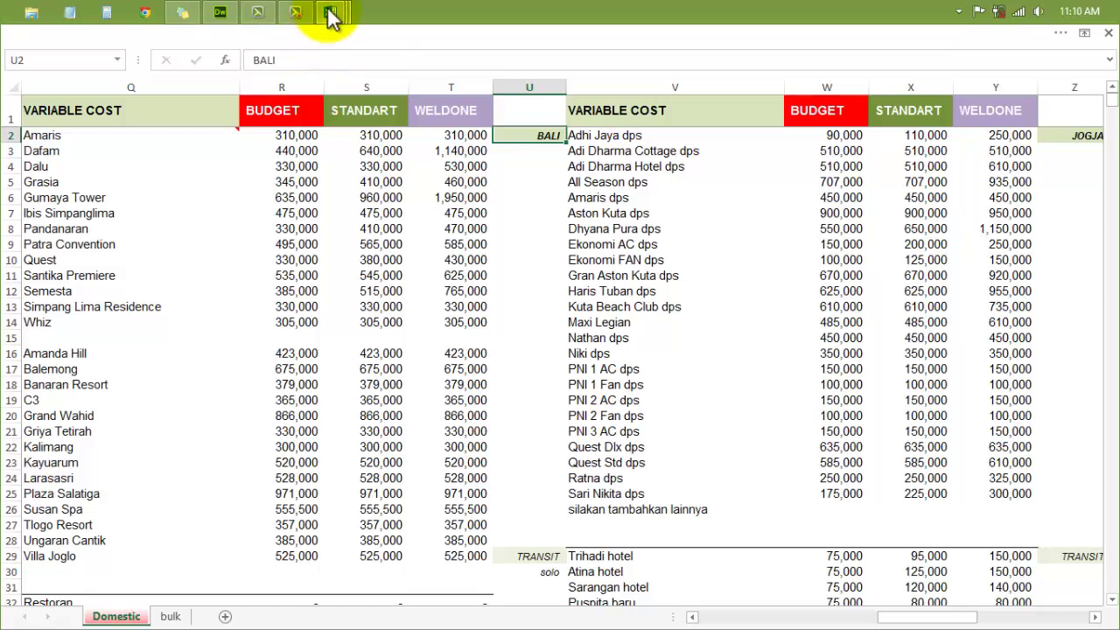
Switch back to the quotation workbook and select cell A1 at the start of the WELDONE quotation
{"action": "mouse_move", "coordinate": [331, 16]}
{"action": "left_click", "coordinate": [286, 119]}
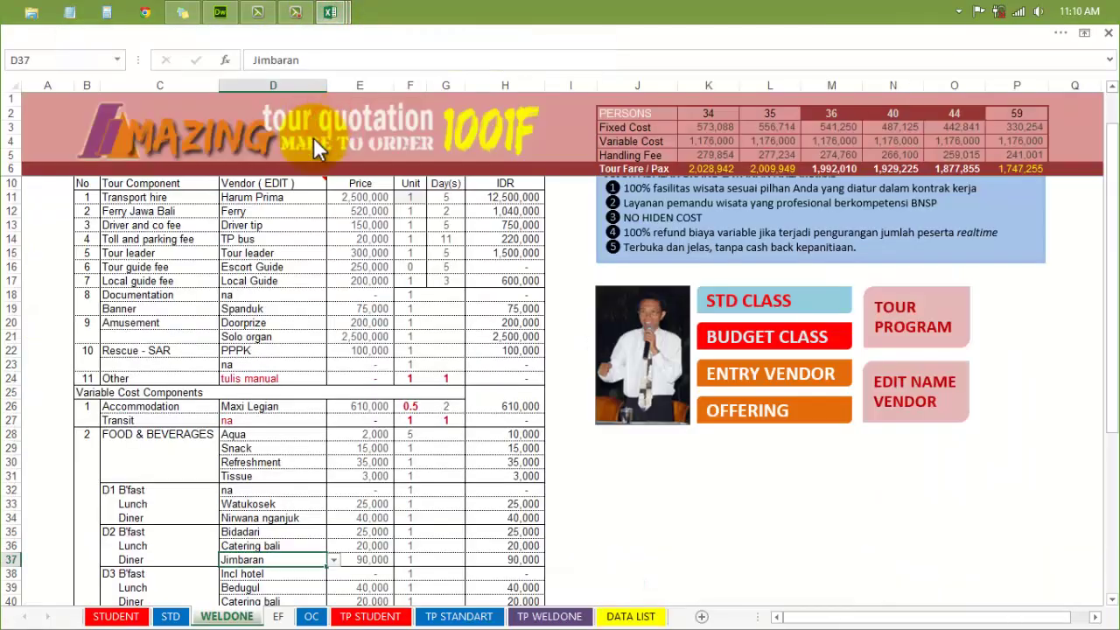
{"action": "scroll", "coordinate": [277, 311], "scroll_direction": "up", "scroll_amount": 1}
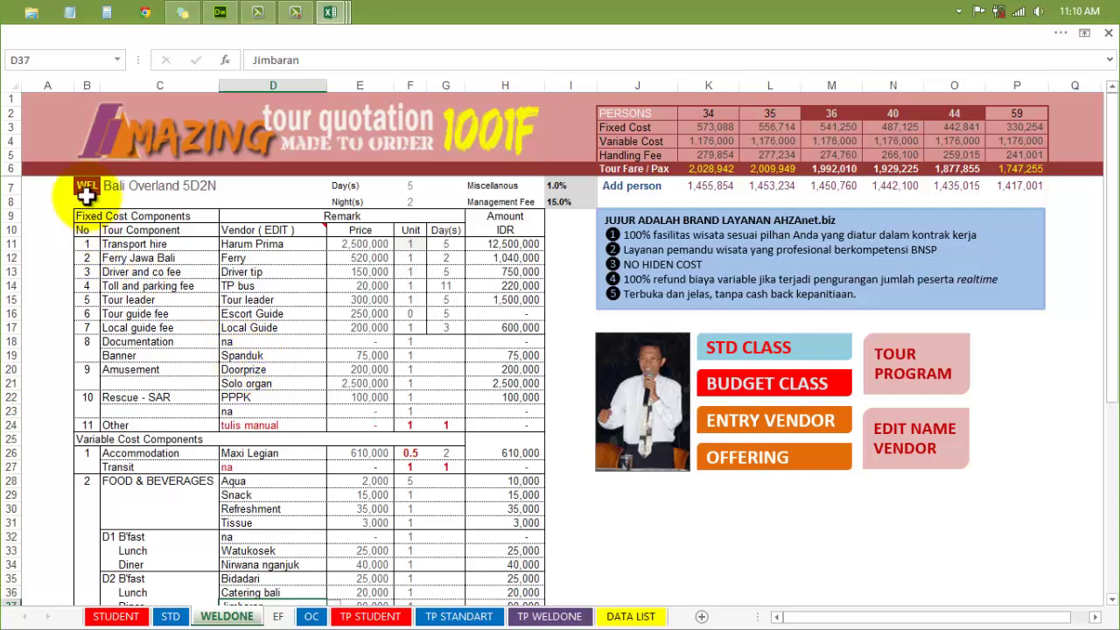
{"action": "left_click", "coordinate": [44, 99]}
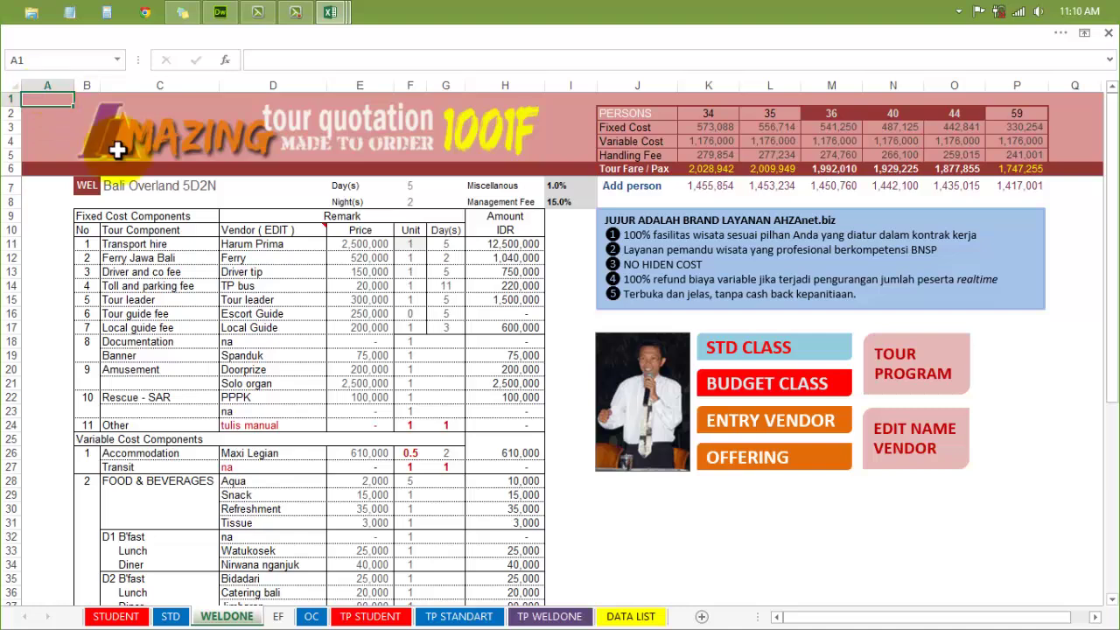
Open the STD quotation and select cell A1 at its start
{"action": "left_click", "coordinate": [171, 617]}
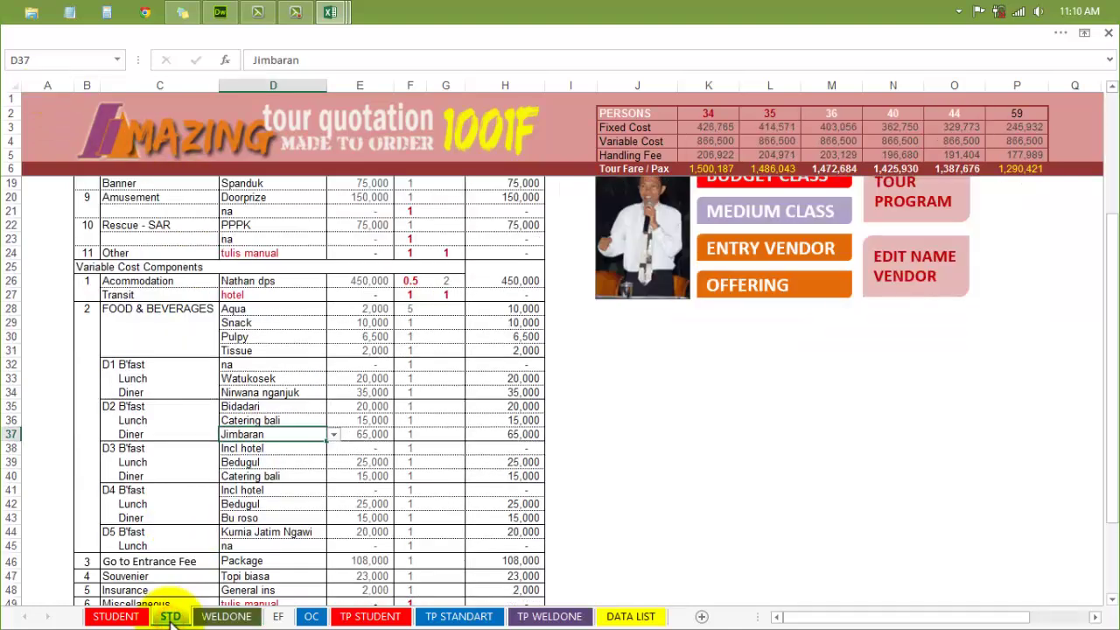
{"action": "scroll", "coordinate": [160, 437], "scroll_direction": "up", "scroll_amount": 4}
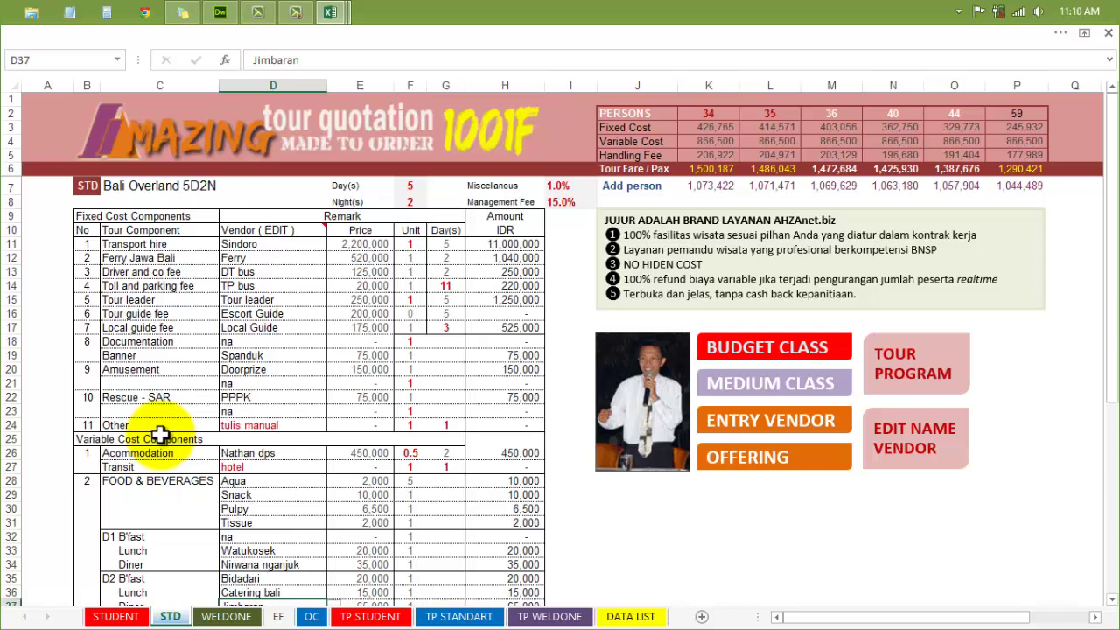
{"action": "left_click", "coordinate": [51, 99]}
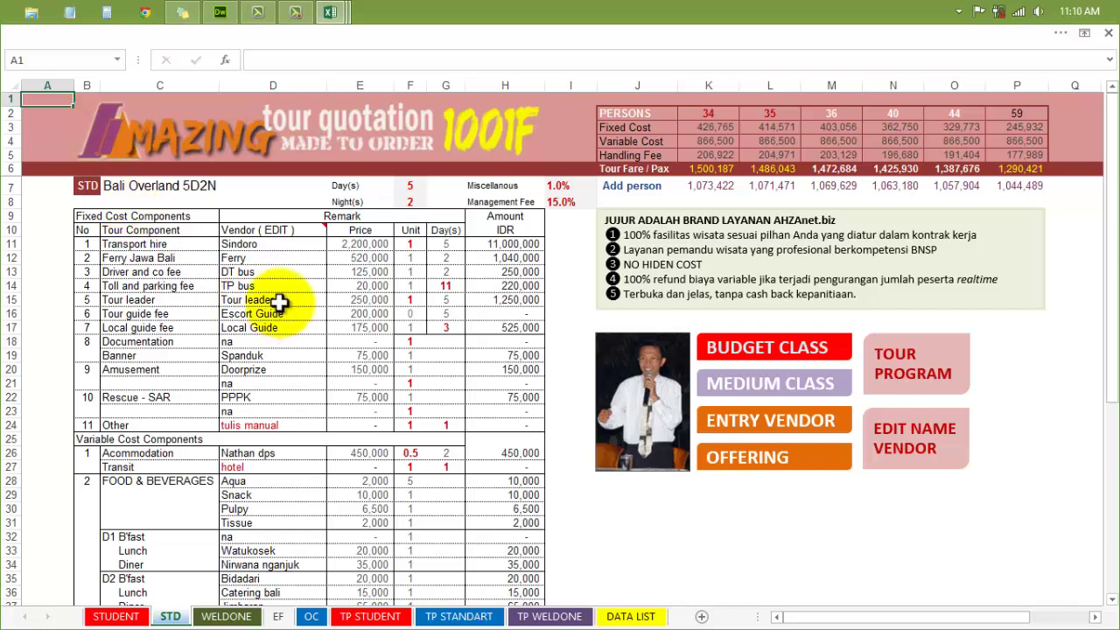
Check the STD quotation's toll and parking vendor, several fixed cost prices, and the accommodation price and amount cells
{"action": "left_click", "coordinate": [249, 286]}
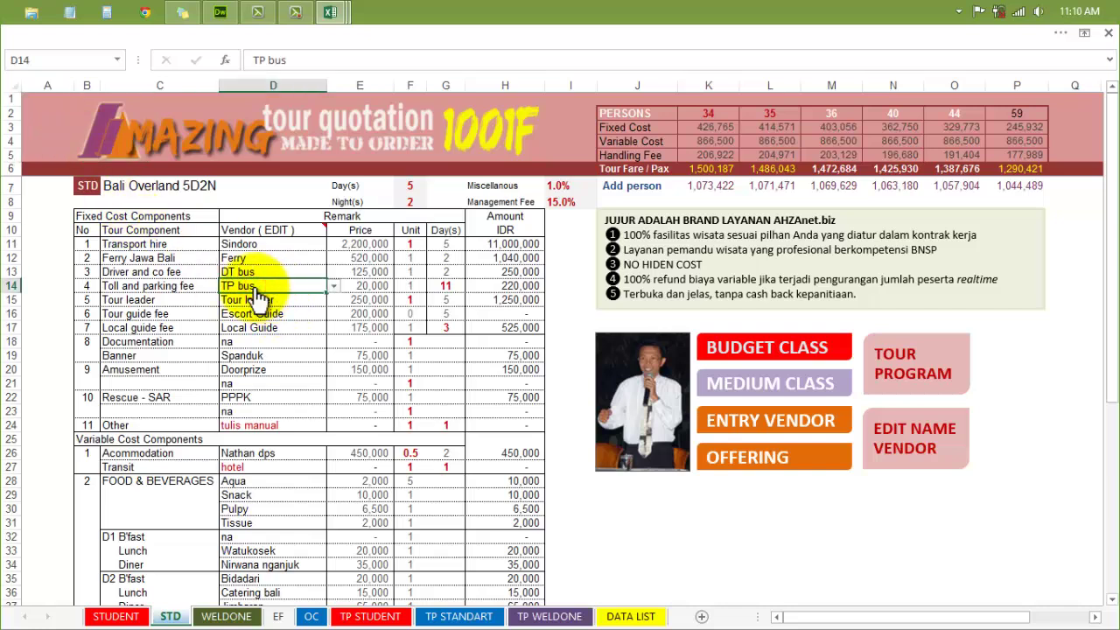
{"action": "left_click", "coordinate": [363, 245]}
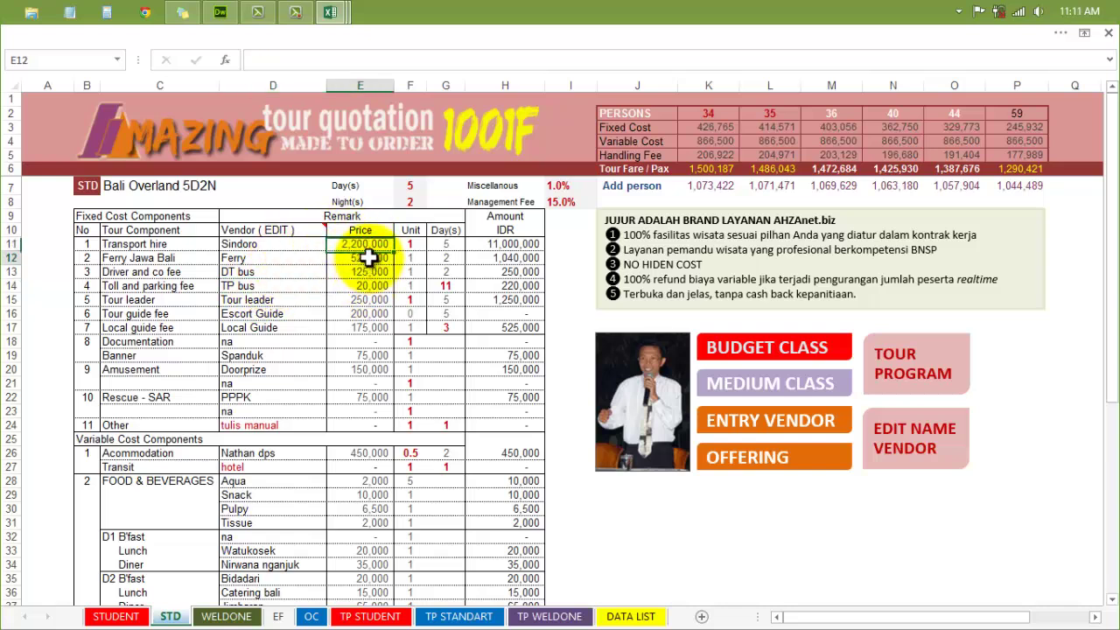
{"action": "left_click", "coordinate": [370, 272]}
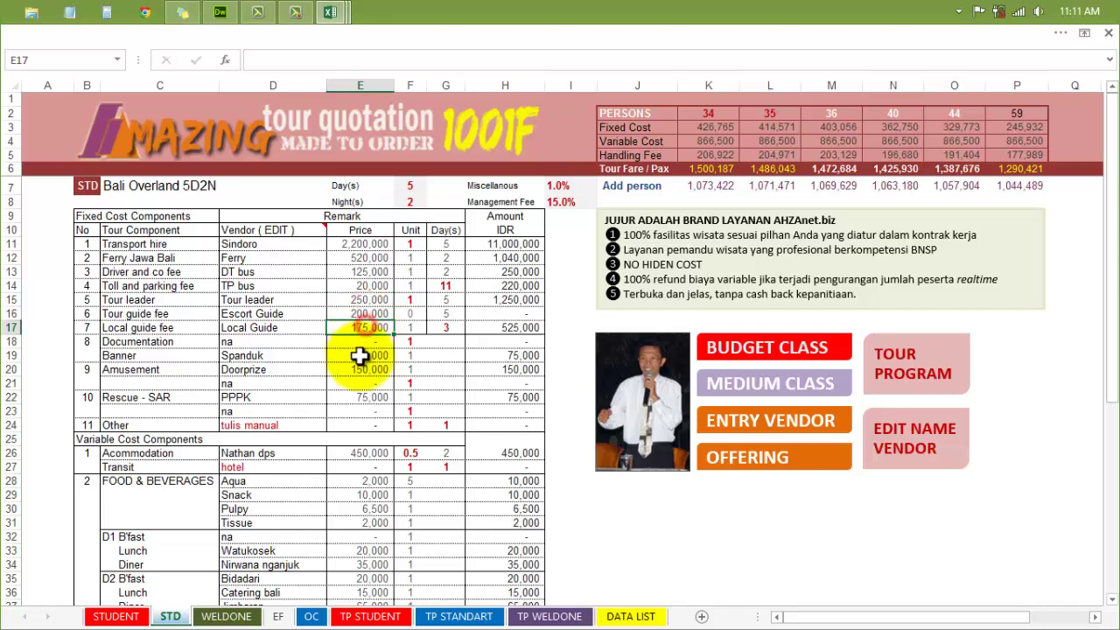
{"action": "left_click", "coordinate": [367, 383]}
{"action": "left_click", "coordinate": [368, 397]}
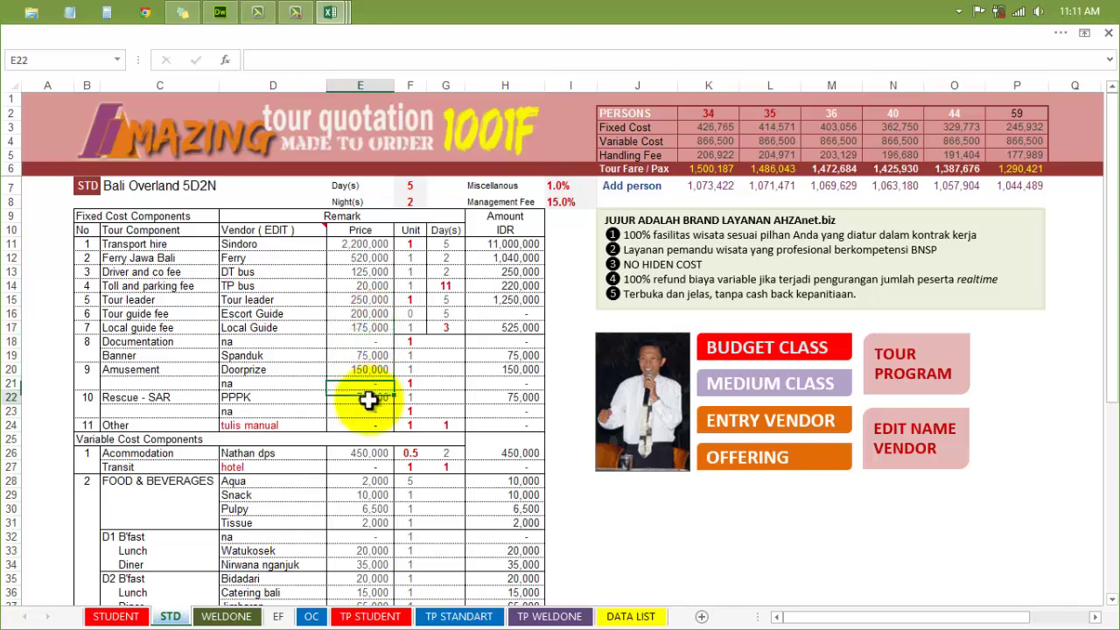
{"action": "left_click", "coordinate": [368, 453]}
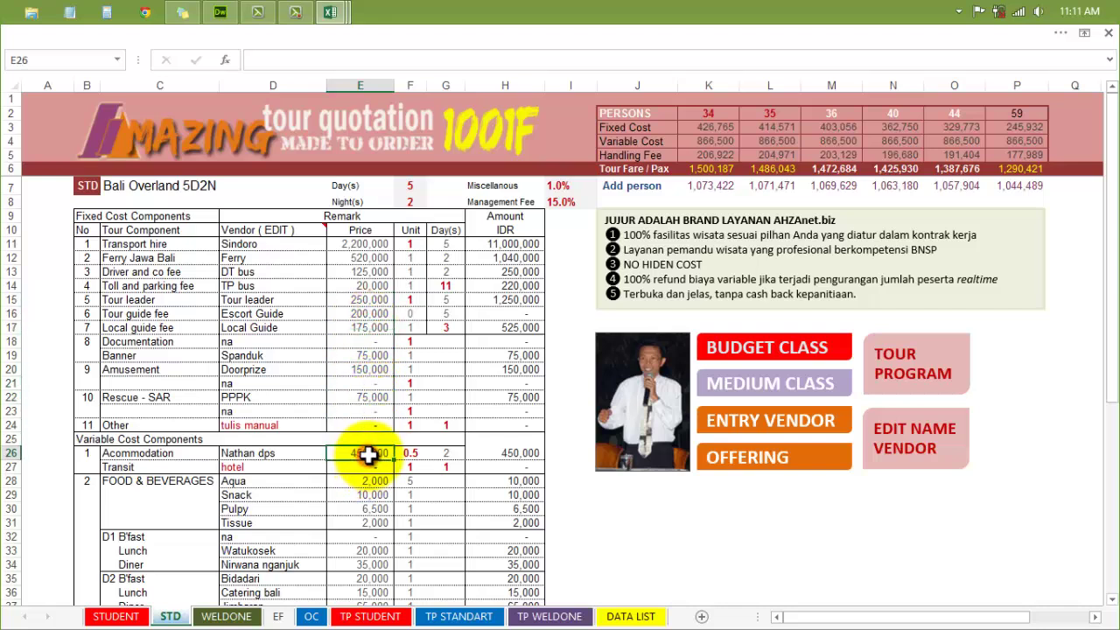
{"action": "left_click", "coordinate": [512, 453]}
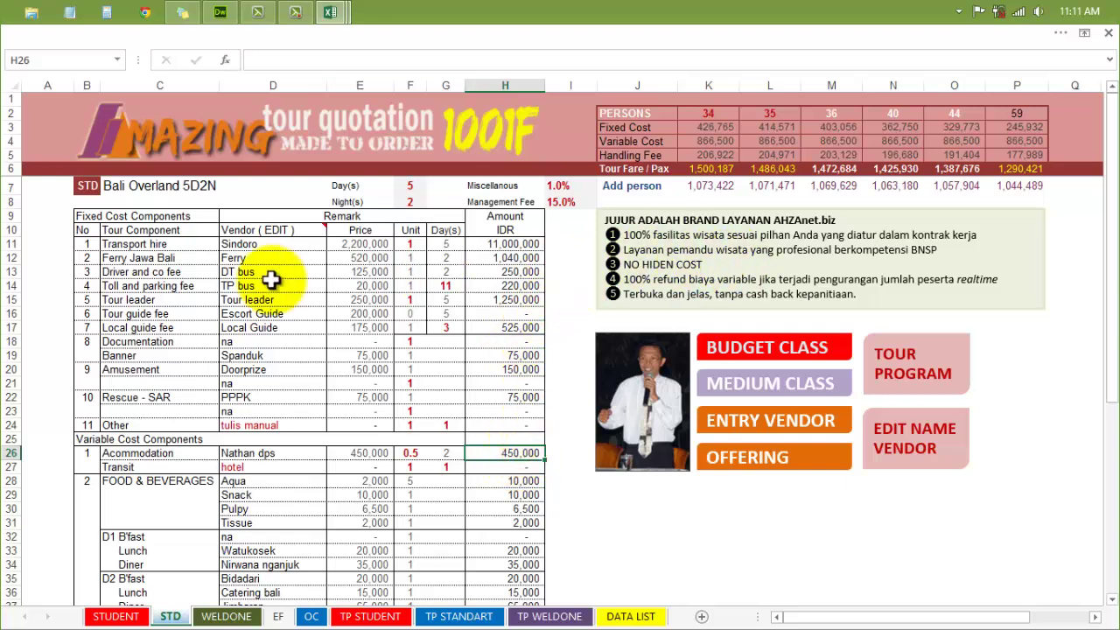
Inspect the cell contents of the Tour leader component and the Transport hire vendor in the STD quotation
{"action": "left_click", "coordinate": [137, 299]}
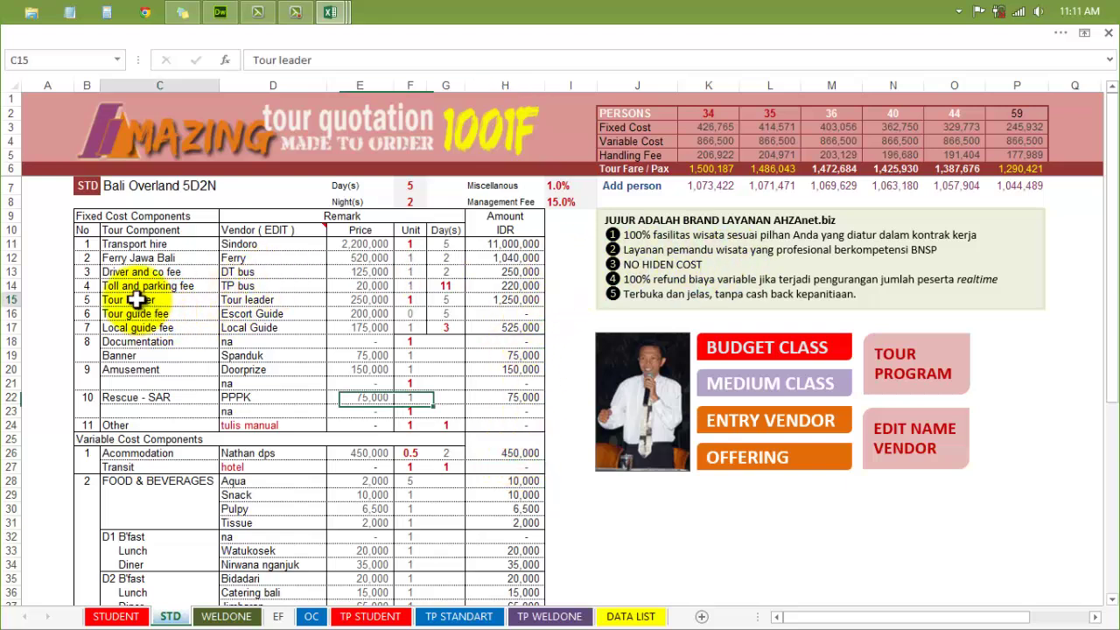
{"action": "left_click", "coordinate": [331, 60]}
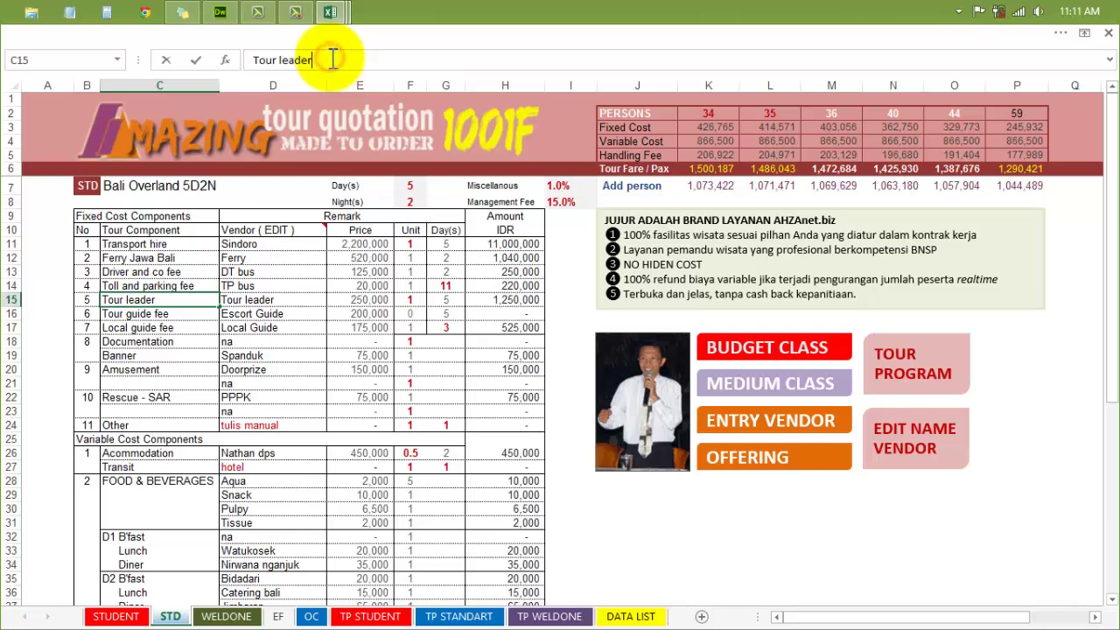
{"action": "left_click", "coordinate": [242, 243]}
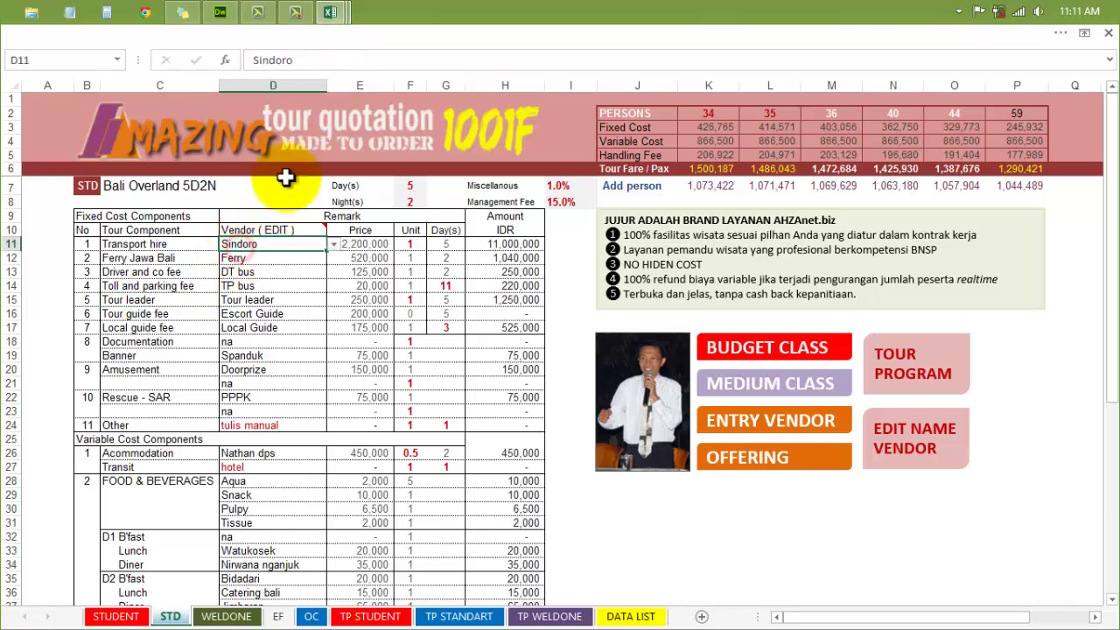
{"action": "left_click", "coordinate": [323, 59]}
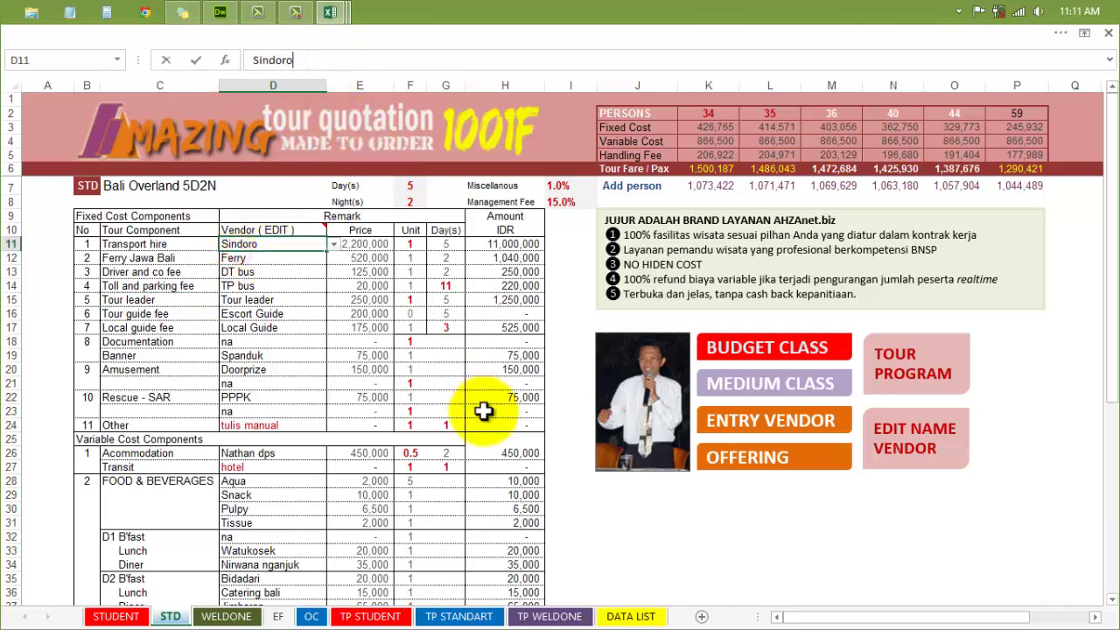
Check the STD tour fares for 35 and 36 persons and follow the "print this quo" link at the quotation's end
{"action": "left_click", "coordinate": [766, 170]}
{"action": "left_click", "coordinate": [835, 170]}
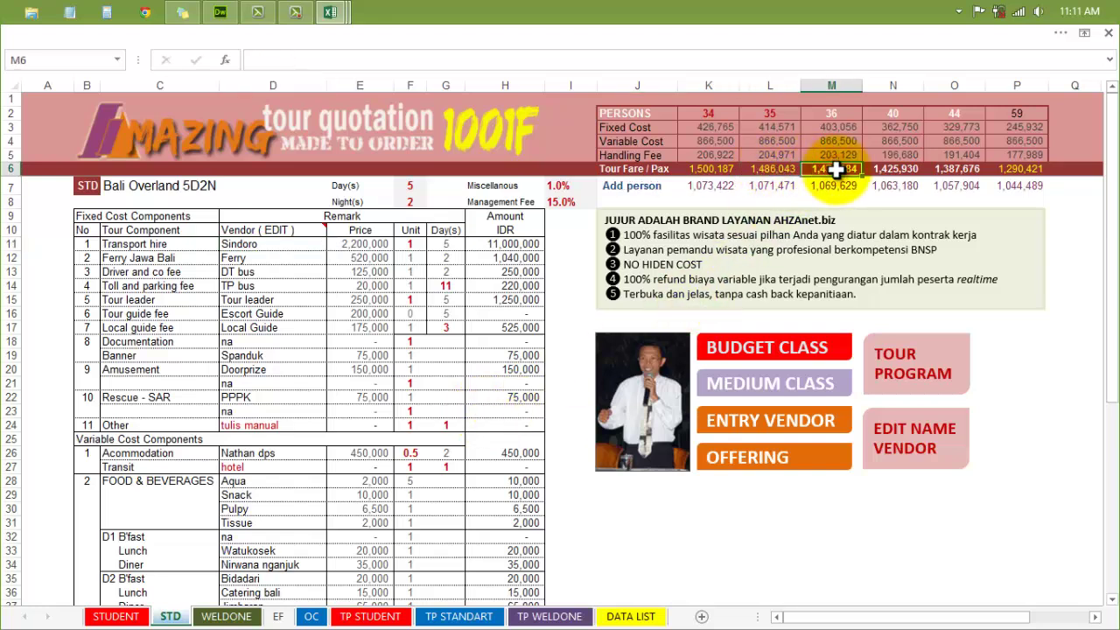
{"action": "scroll", "coordinate": [248, 542], "scroll_direction": "down", "scroll_amount": 4}
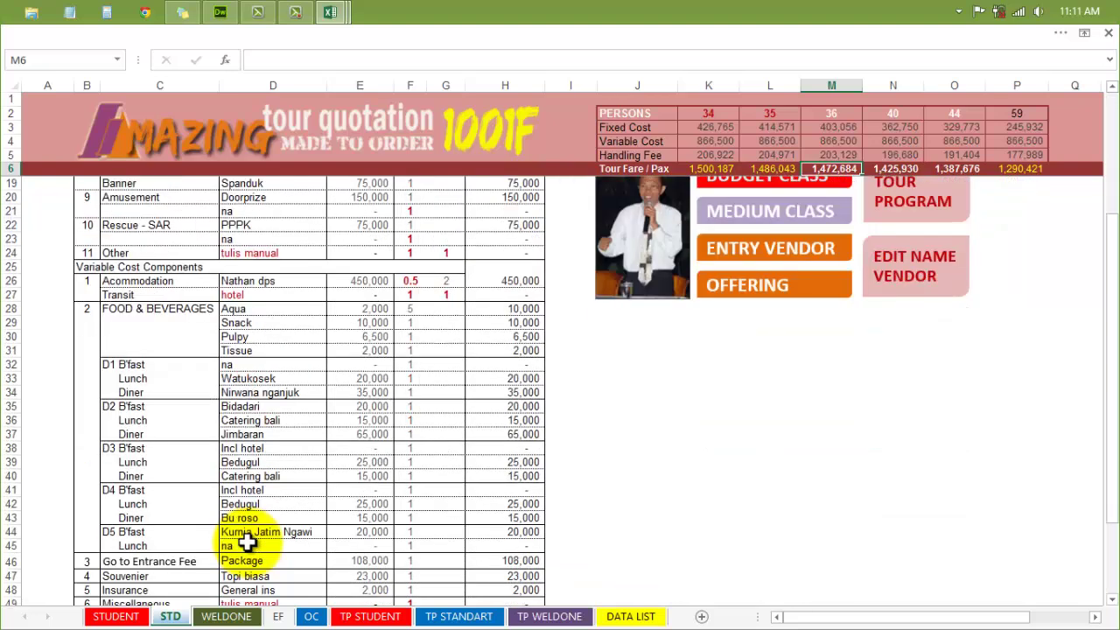
{"action": "scroll", "coordinate": [248, 543], "scroll_direction": "down", "scroll_amount": 3}
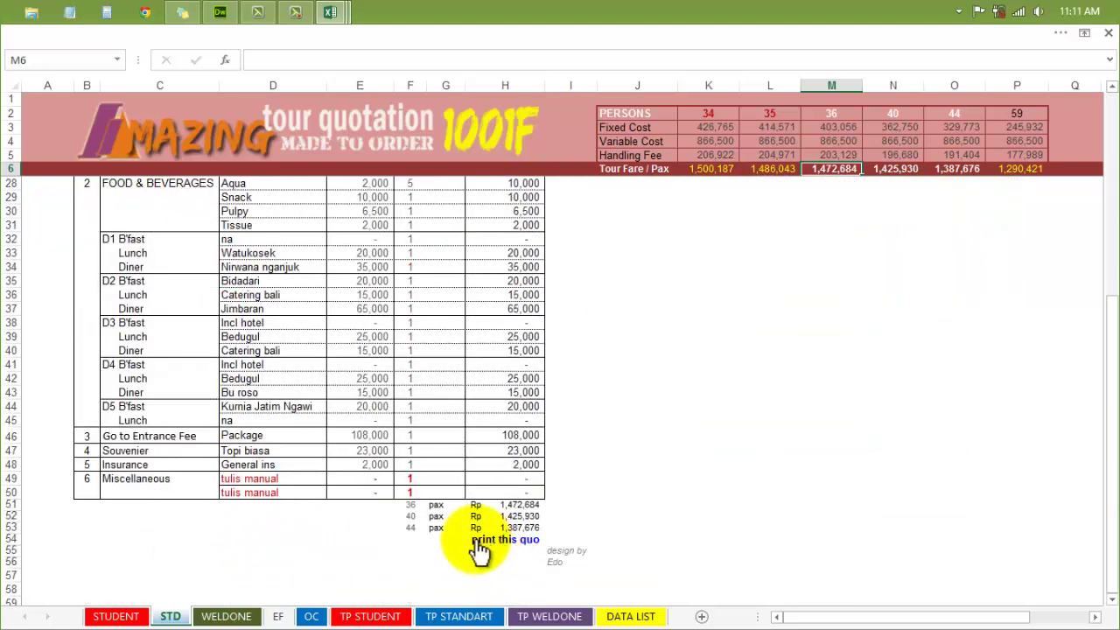
{"action": "left_click", "coordinate": [480, 548]}
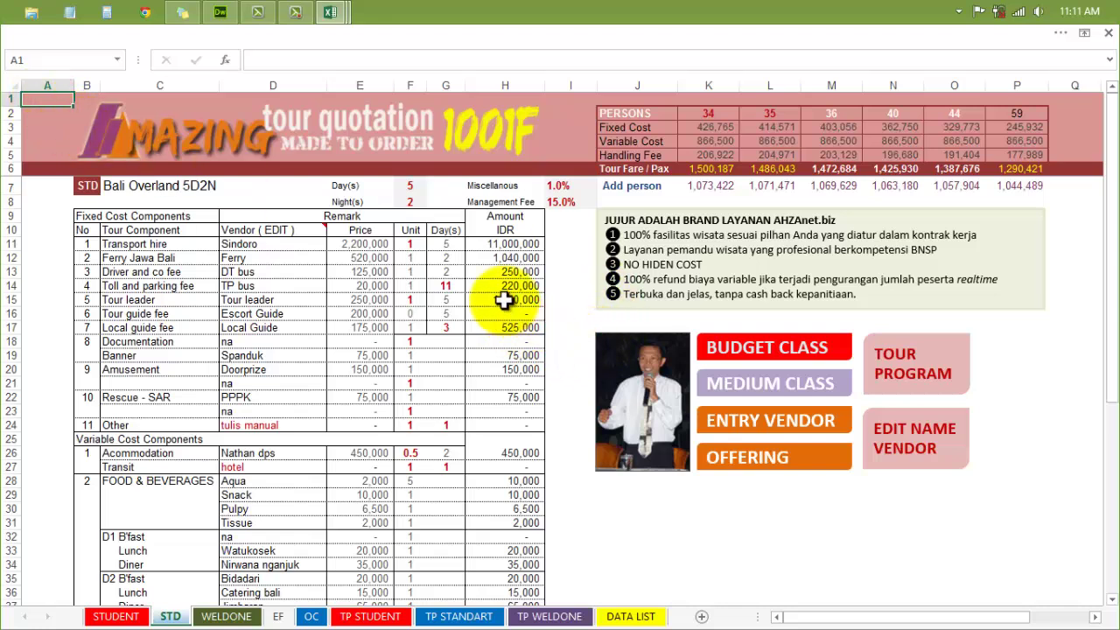
Set the number of days for the toll and parking fee to 14 in the STD quotation
{"action": "left_click", "coordinate": [411, 200]}
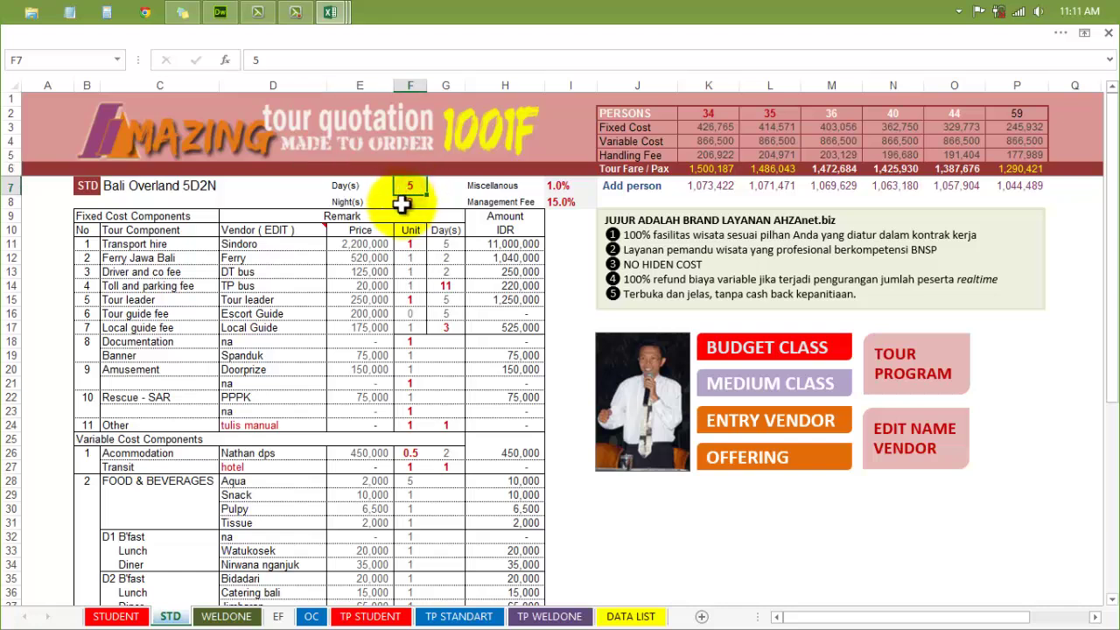
{"action": "left_click", "coordinate": [446, 284]}
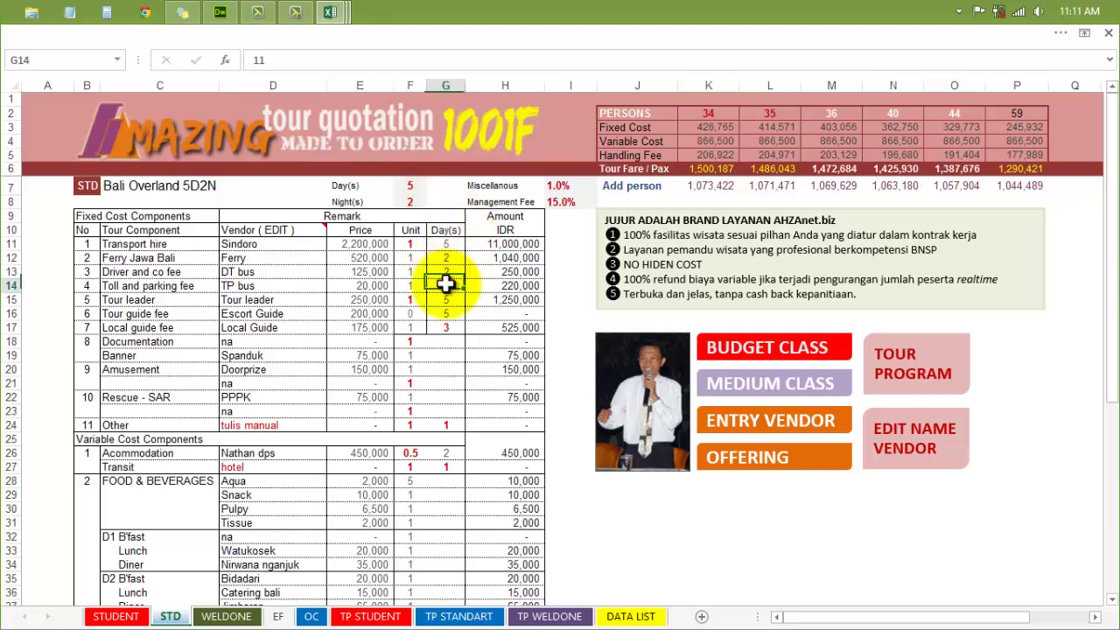
{"action": "type", "text": "1"}
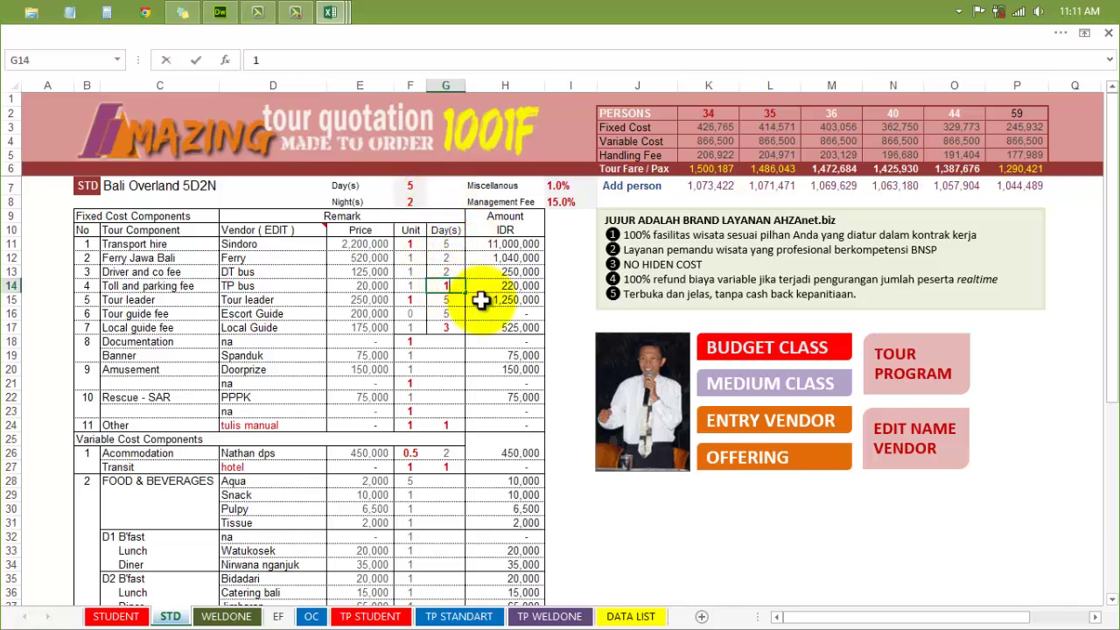
{"action": "type", "text": "4"}
{"action": "key", "text": "Return"}
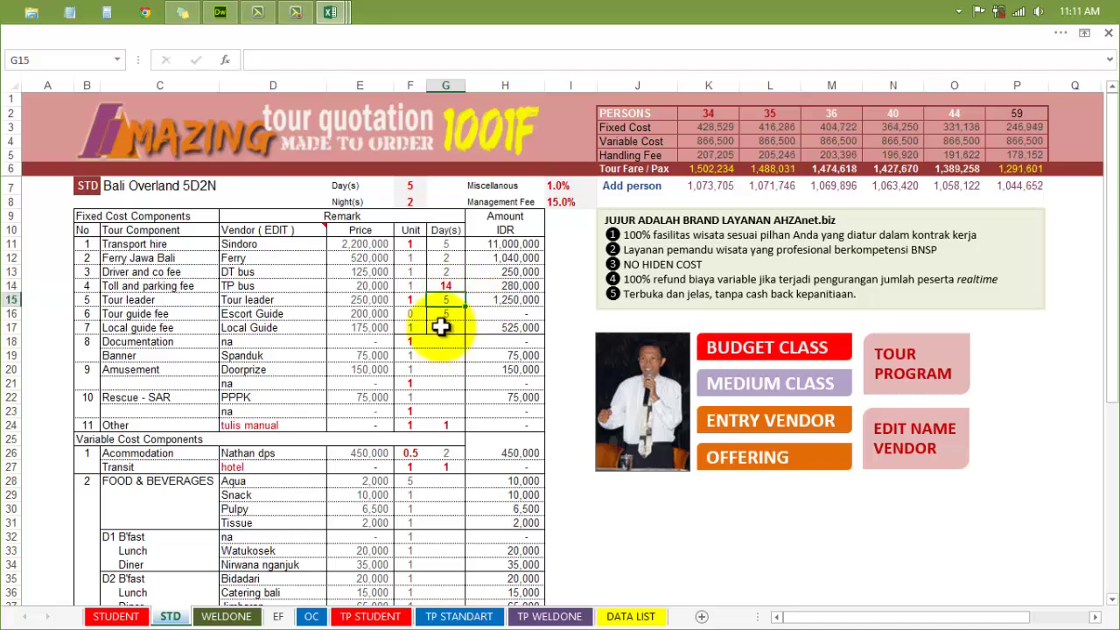
Set the number of days for the local guide fee to 2 in the STD quotation
{"action": "left_click", "coordinate": [440, 327]}
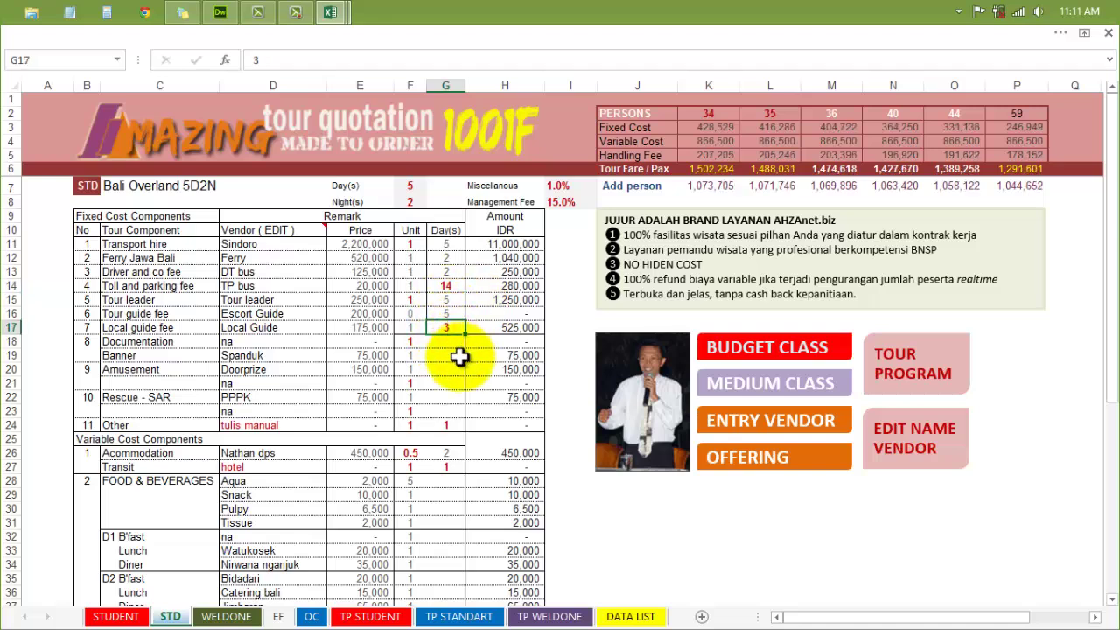
{"action": "type", "text": "2"}
{"action": "key", "text": "Return"}
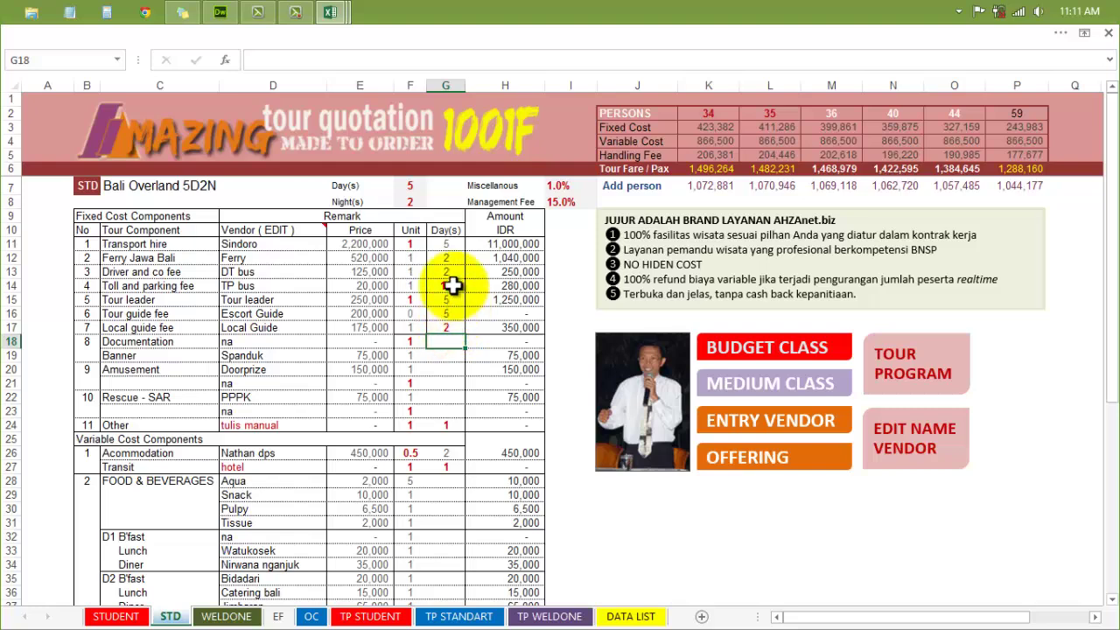
Open the budget class quotation and check its day counts for the toll and parking fee and the local guide fee
{"action": "left_click", "coordinate": [792, 348]}
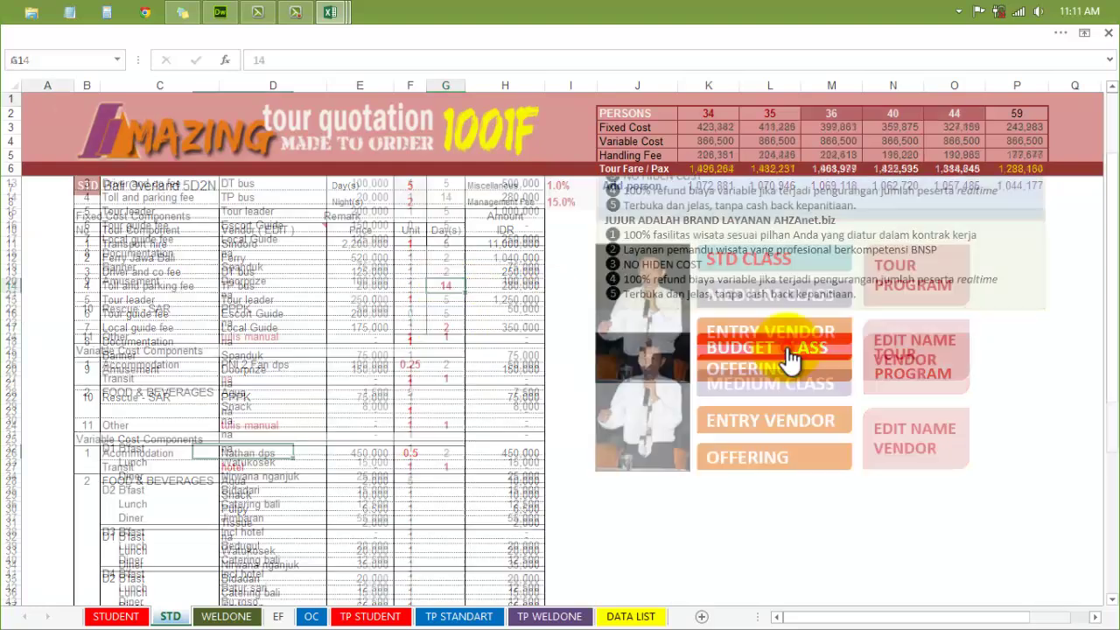
{"action": "scroll", "coordinate": [551, 330], "scroll_direction": "up", "scroll_amount": 2}
{"action": "left_click", "coordinate": [455, 285]}
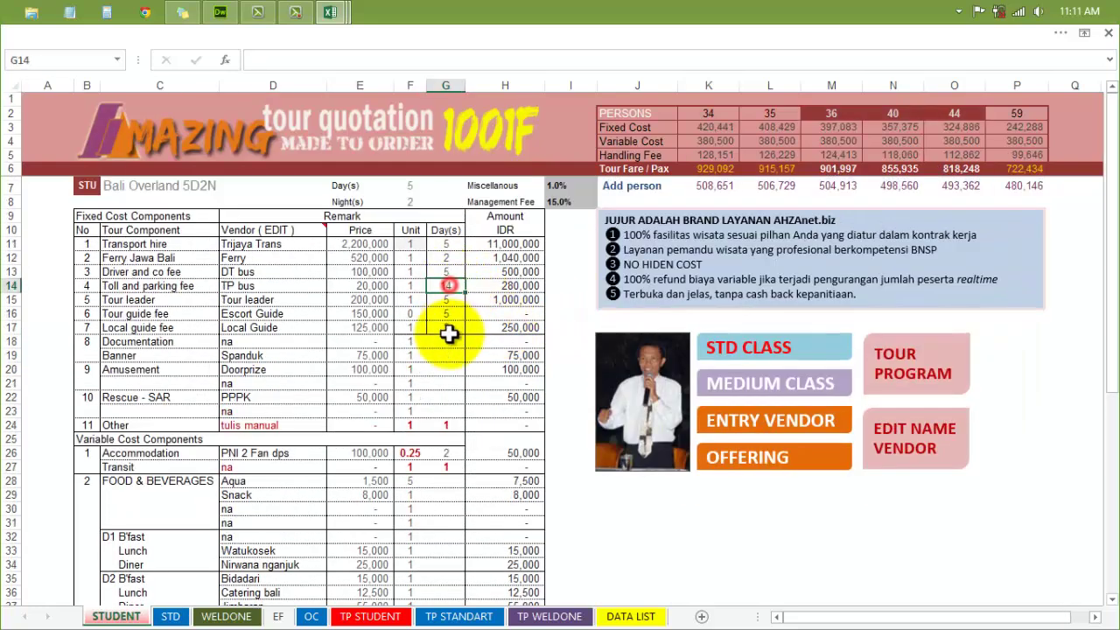
{"action": "left_click", "coordinate": [448, 328]}
Open the medium class quotation and check its day counts for the toll and parking fee and the local guide fee
{"action": "left_click", "coordinate": [726, 382]}
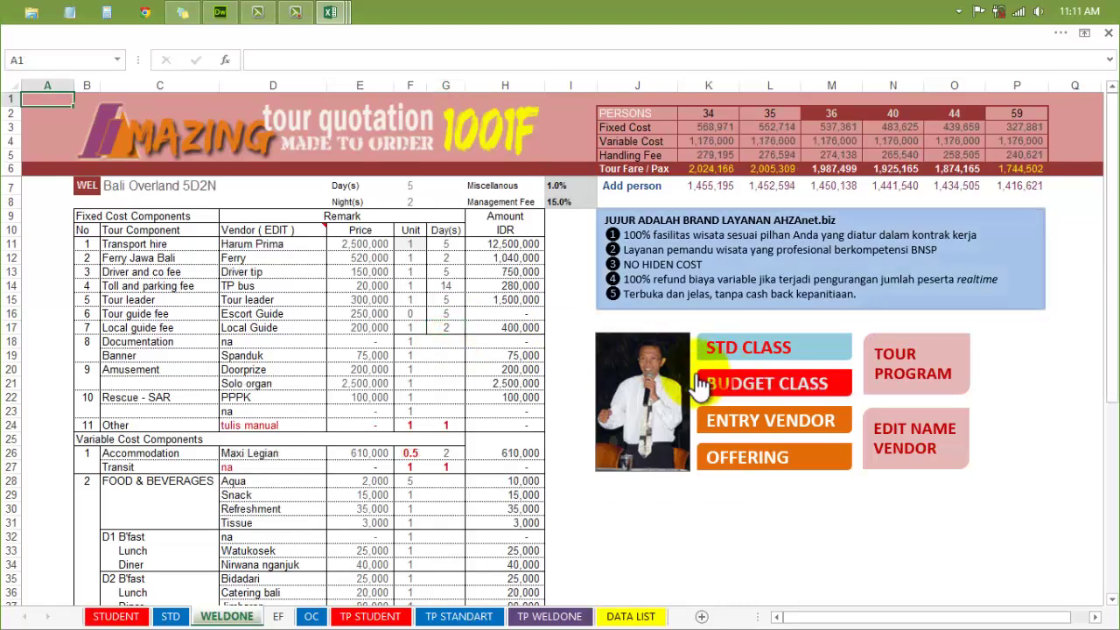
{"action": "left_click", "coordinate": [447, 287]}
{"action": "left_click", "coordinate": [446, 328]}
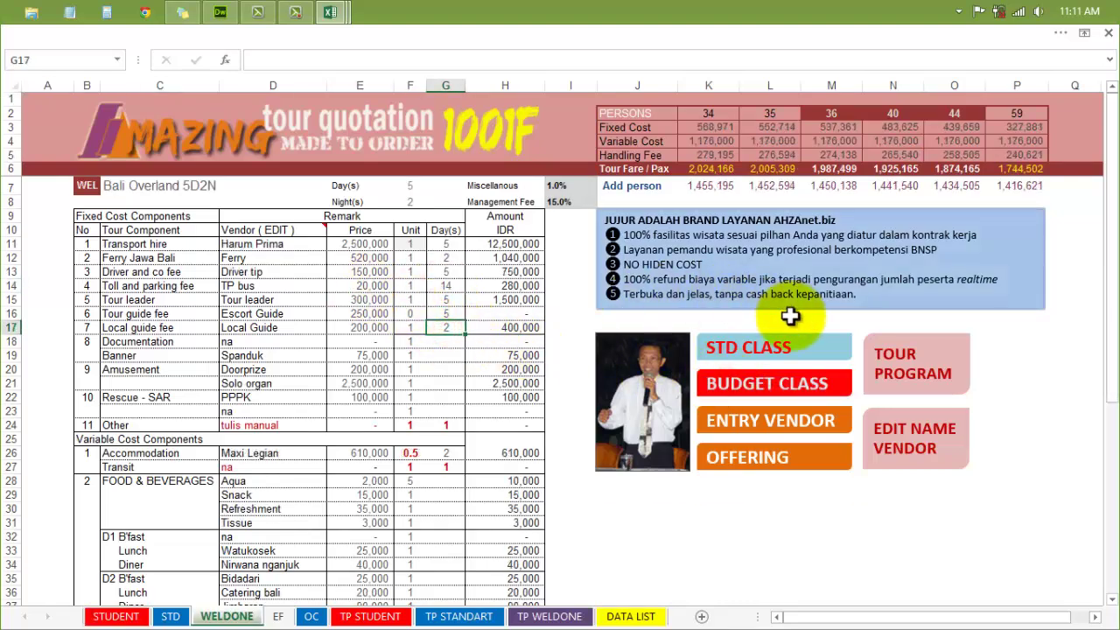
Return to the STD class quotation, review its fixed and variable cost components, and select cell A1
{"action": "left_click", "coordinate": [766, 355]}
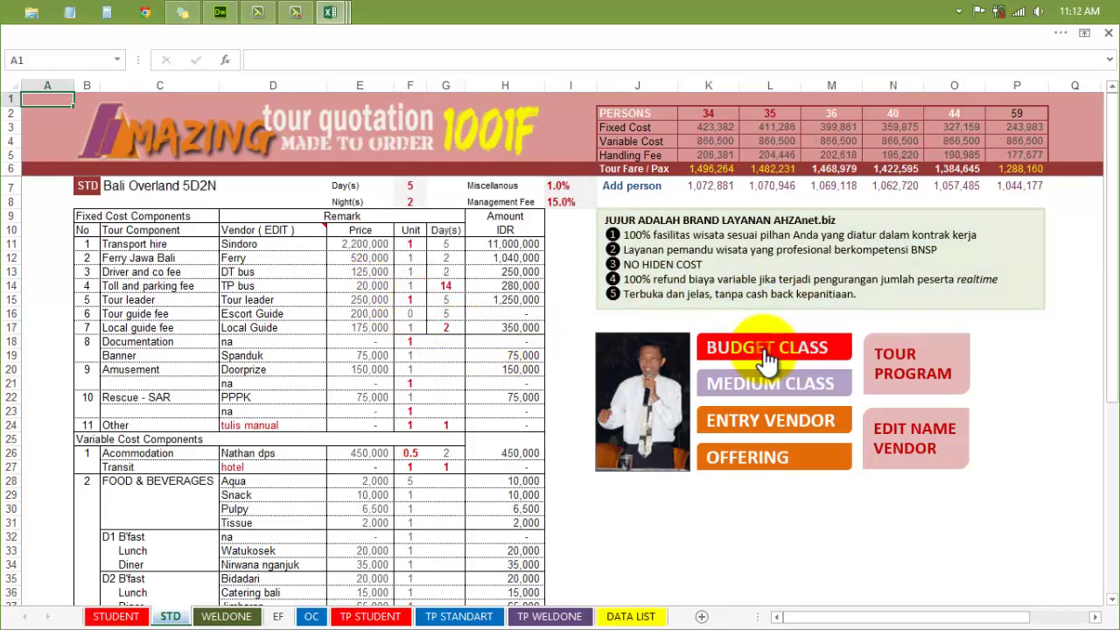
{"action": "left_click", "coordinate": [411, 343]}
{"action": "scroll", "coordinate": [472, 390], "scroll_direction": "down", "scroll_amount": 7}
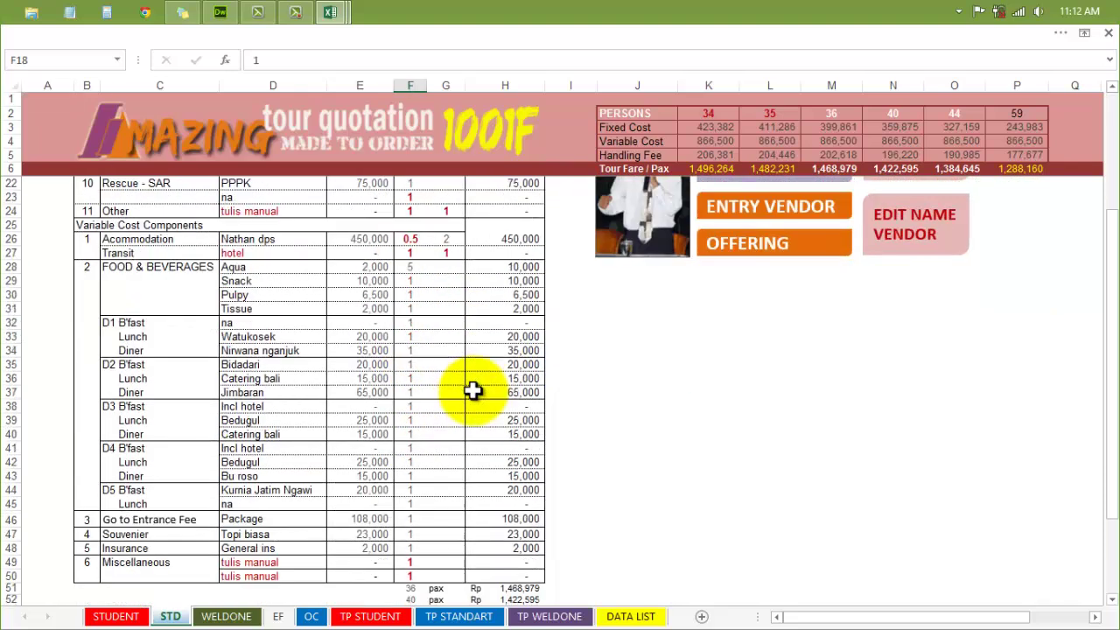
{"action": "scroll", "coordinate": [473, 390], "scroll_direction": "down", "scroll_amount": 1}
{"action": "scroll", "coordinate": [473, 390], "scroll_direction": "up", "scroll_amount": 8}
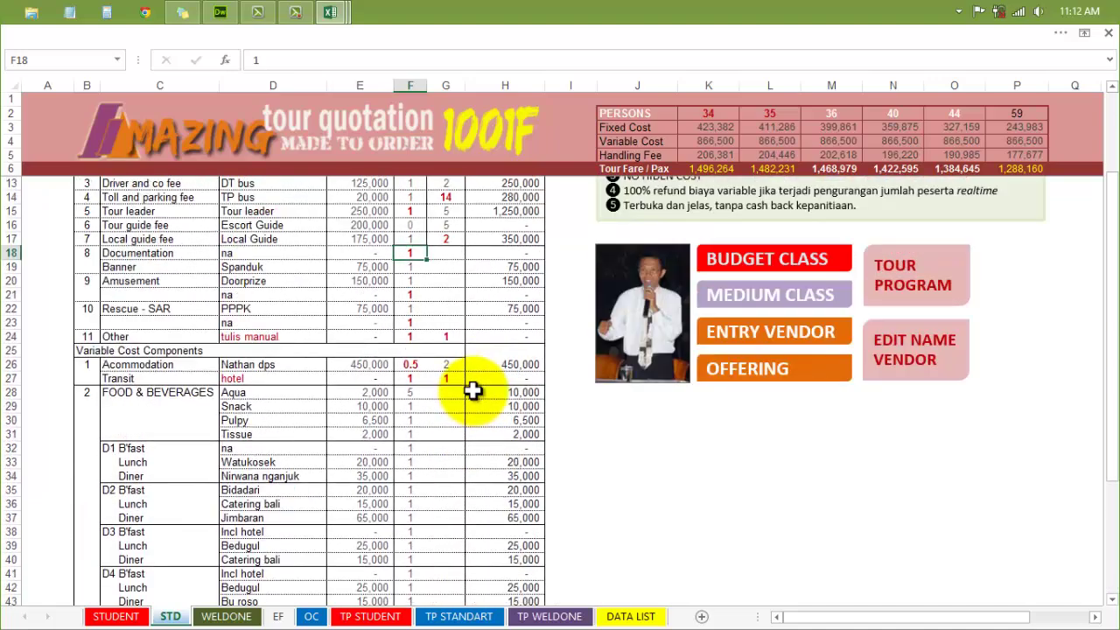
{"action": "left_click", "coordinate": [58, 100]}
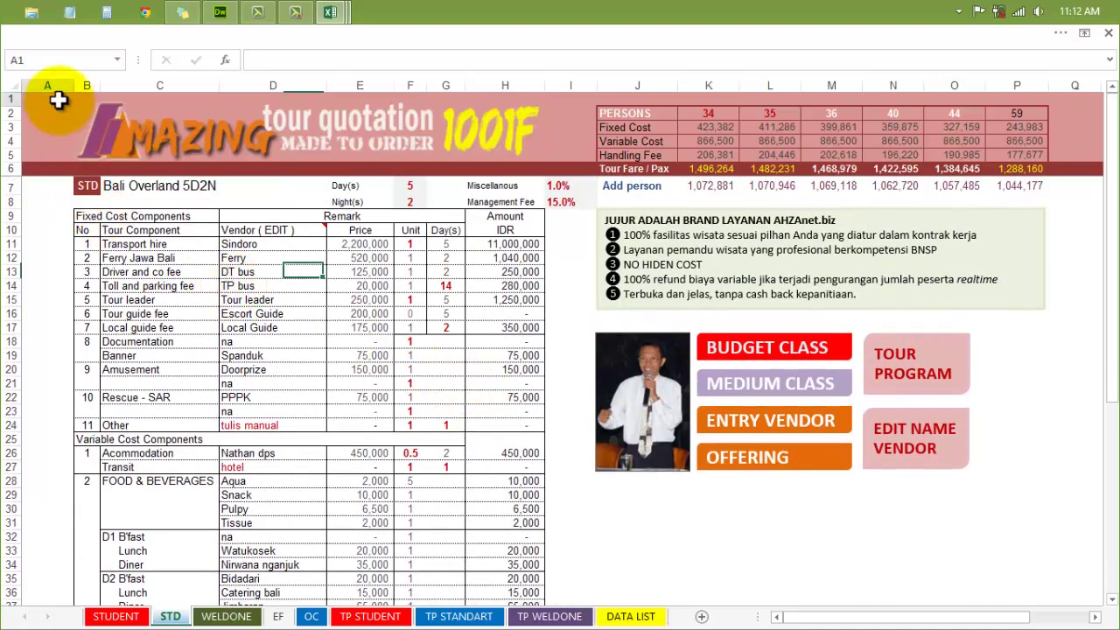